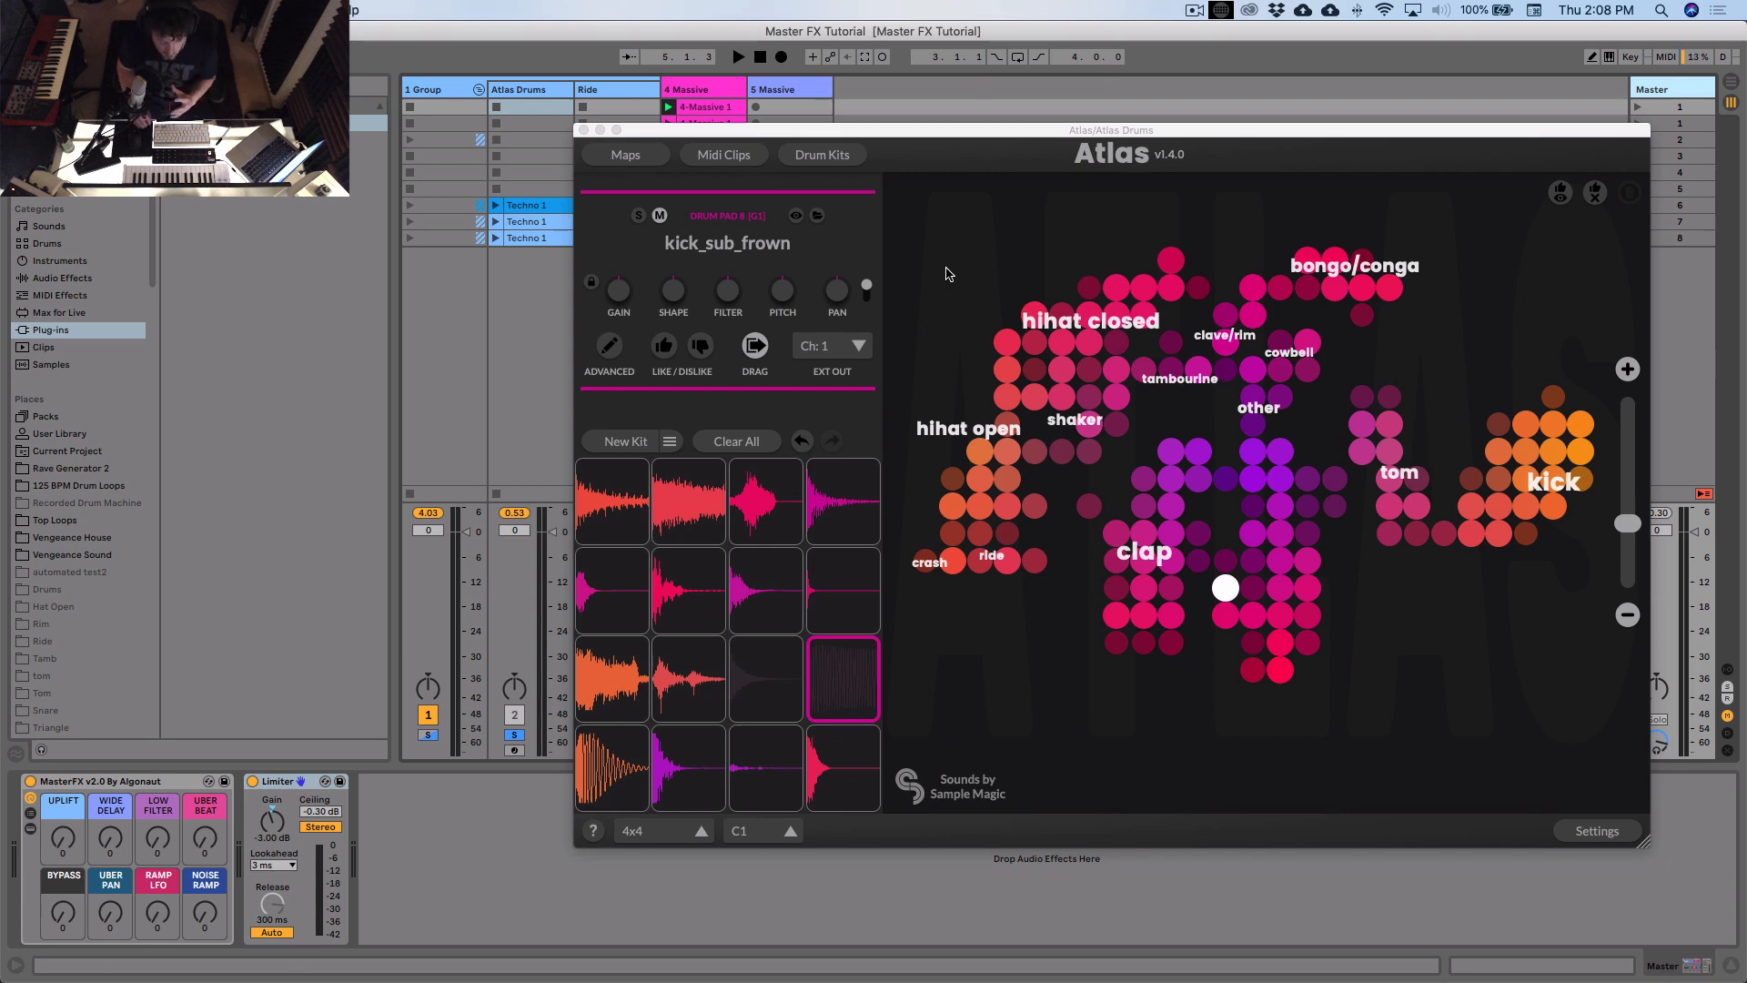
Step: Load the Algo Drums 05 sample map into the Atlas drum plug-in
{"action": "left_click", "coordinate": [947, 269]}
{"action": "scroll", "coordinate": [970, 266], "scroll_direction": "up", "scroll_amount": 1}
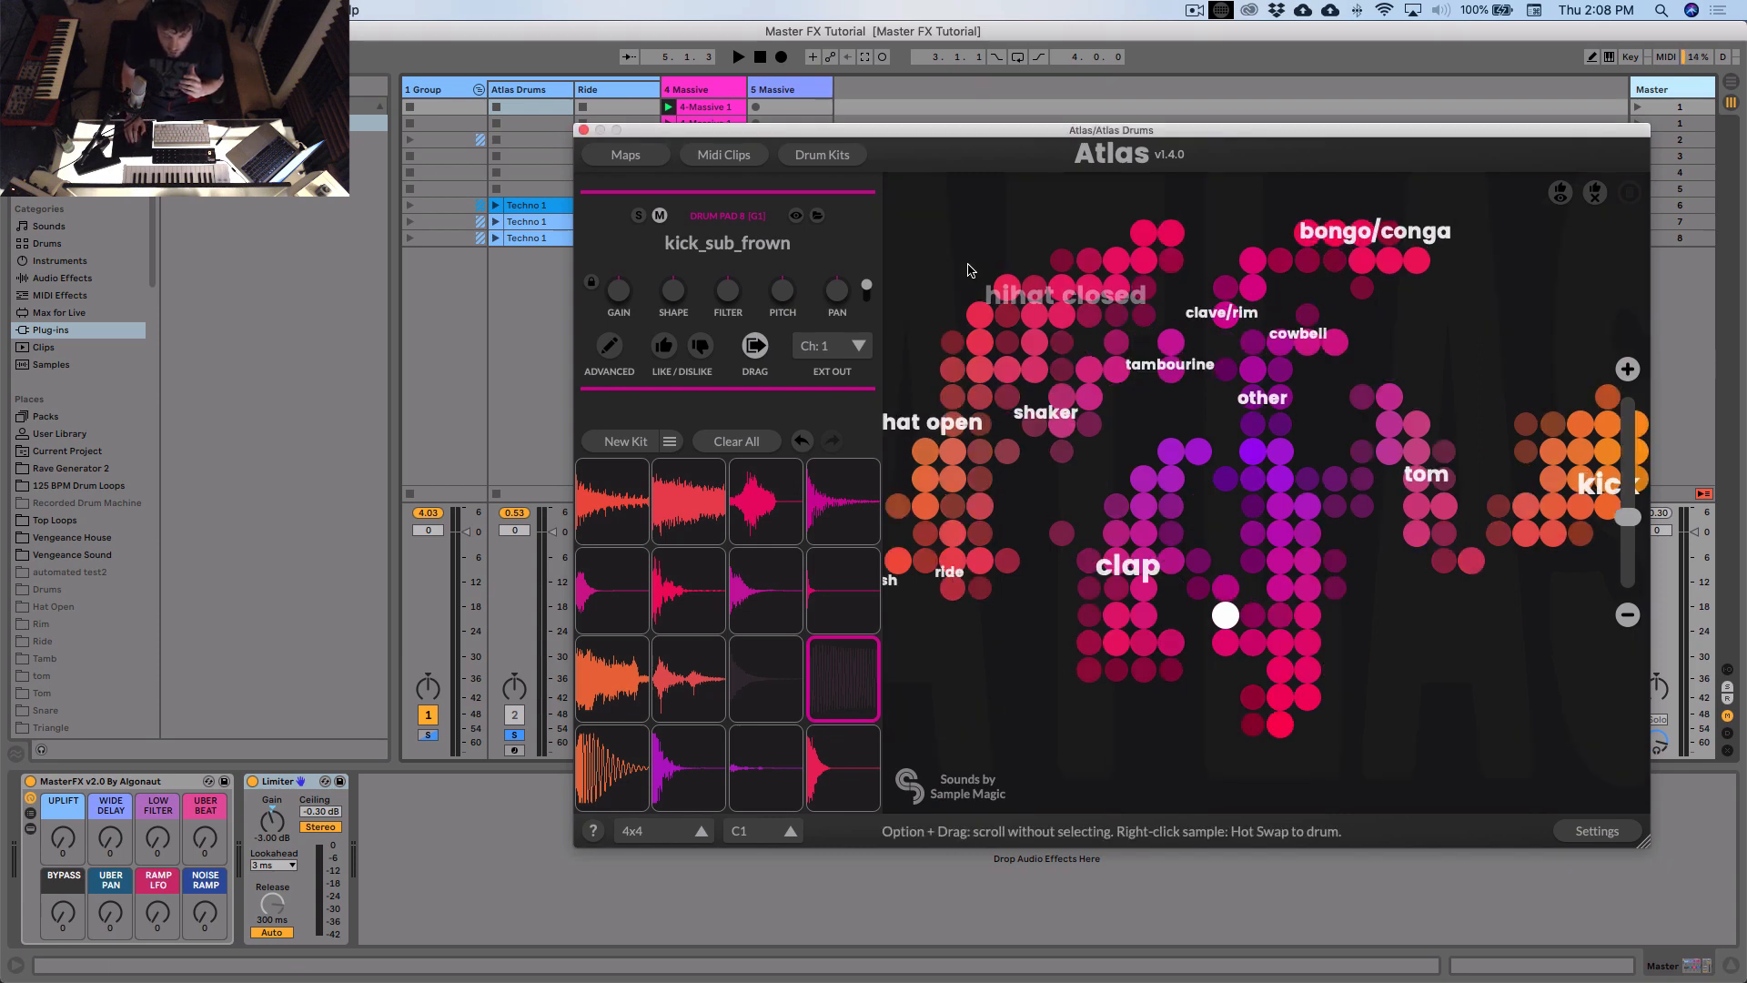
{"action": "left_click", "coordinate": [649, 161]}
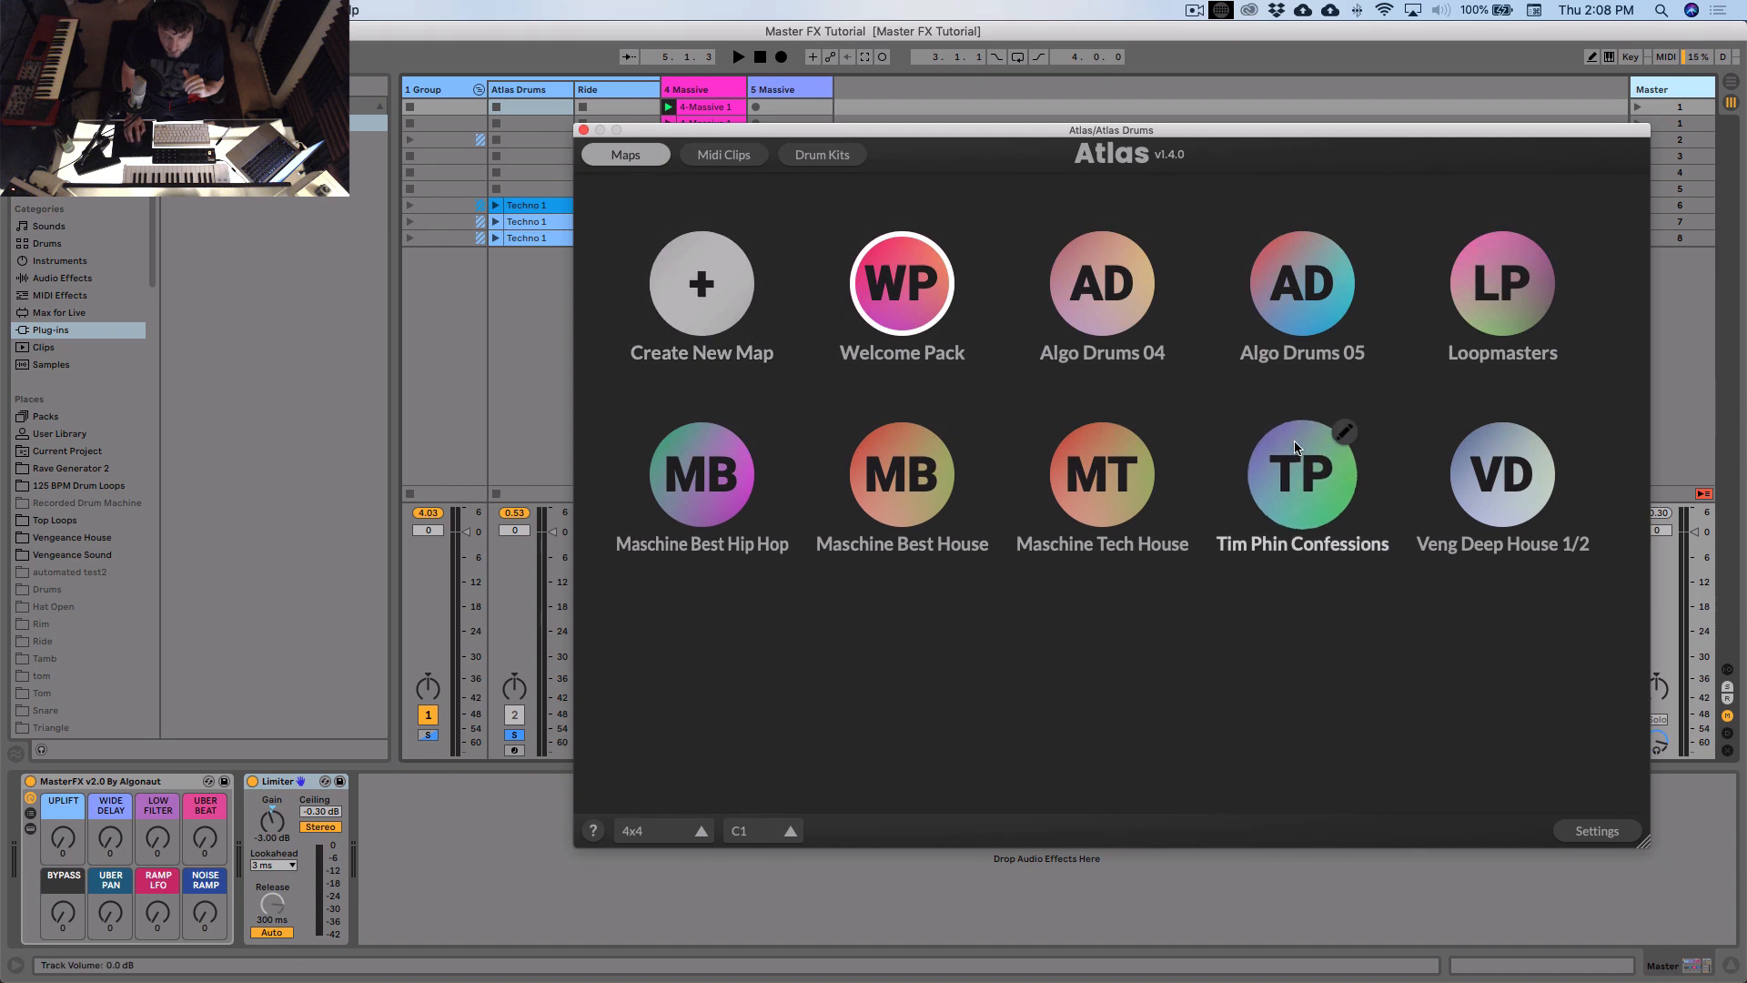
{"action": "left_click", "coordinate": [1266, 297]}
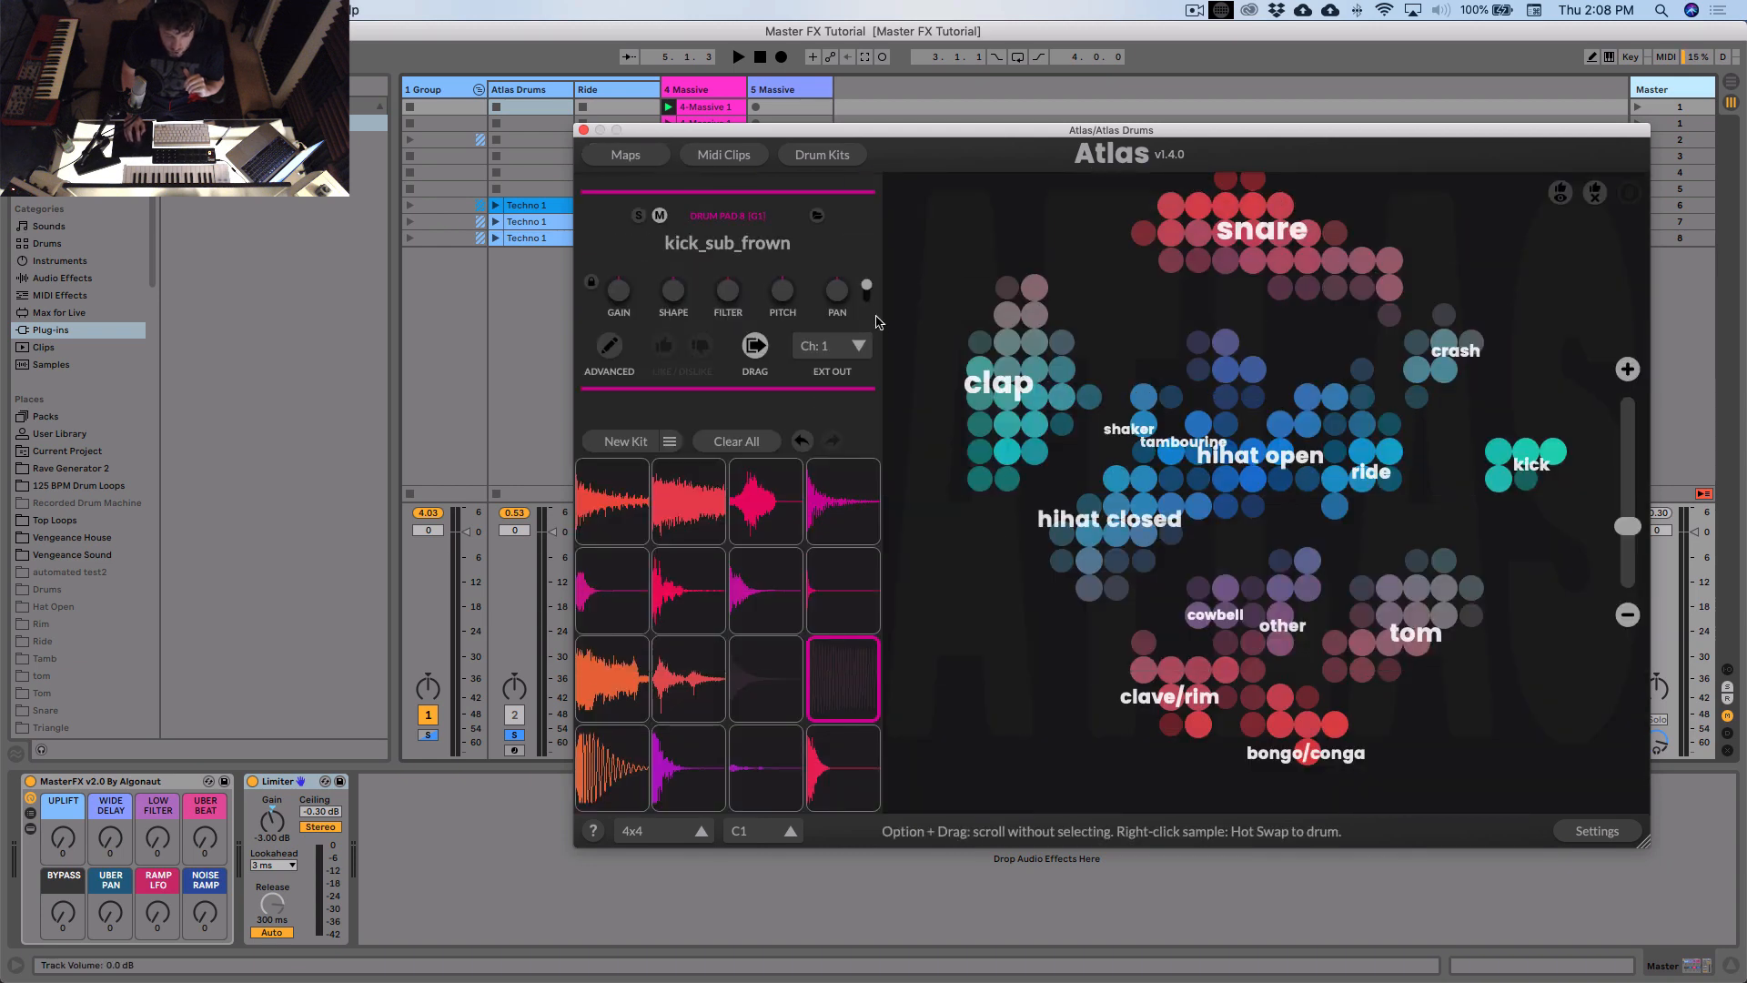
Step: Generate a new drum kit and audition its kick, snare, clap, open hi-hat and shaker pads
{"action": "left_click", "coordinate": [626, 442]}
{"action": "left_click", "coordinate": [613, 778]}
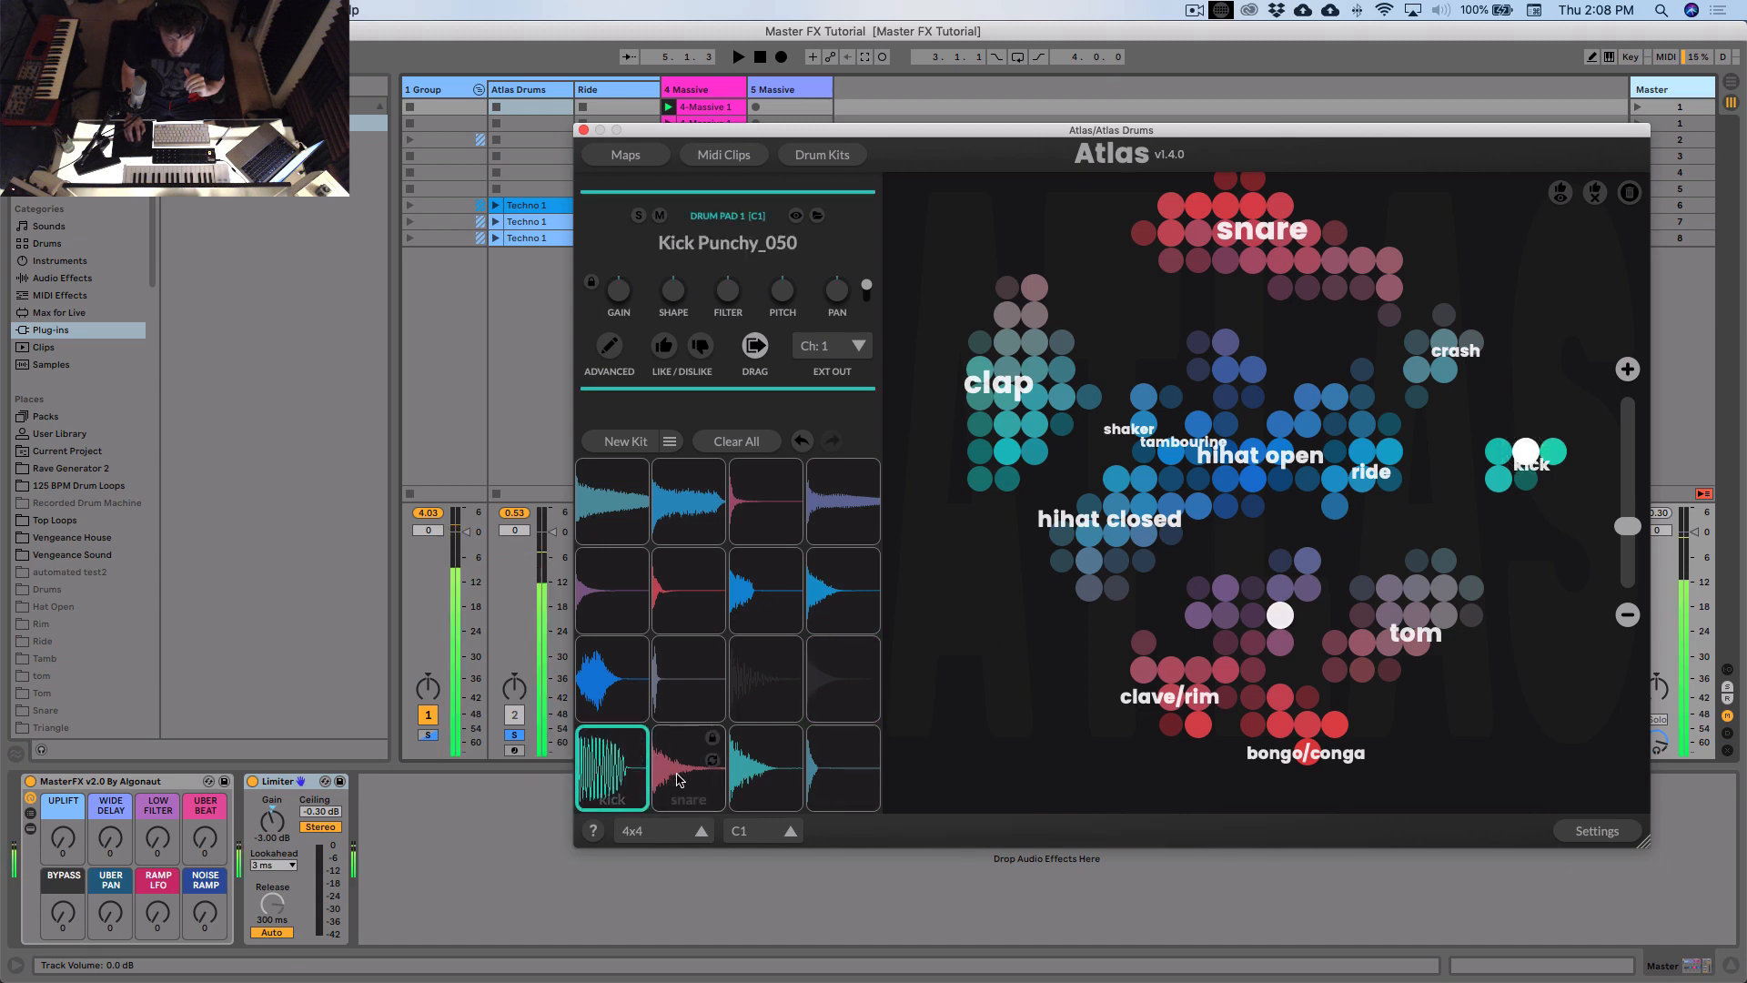
{"action": "left_click", "coordinate": [678, 779]}
{"action": "left_click", "coordinate": [753, 773]}
{"action": "left_click", "coordinate": [613, 678]}
{"action": "left_click", "coordinate": [688, 678]}
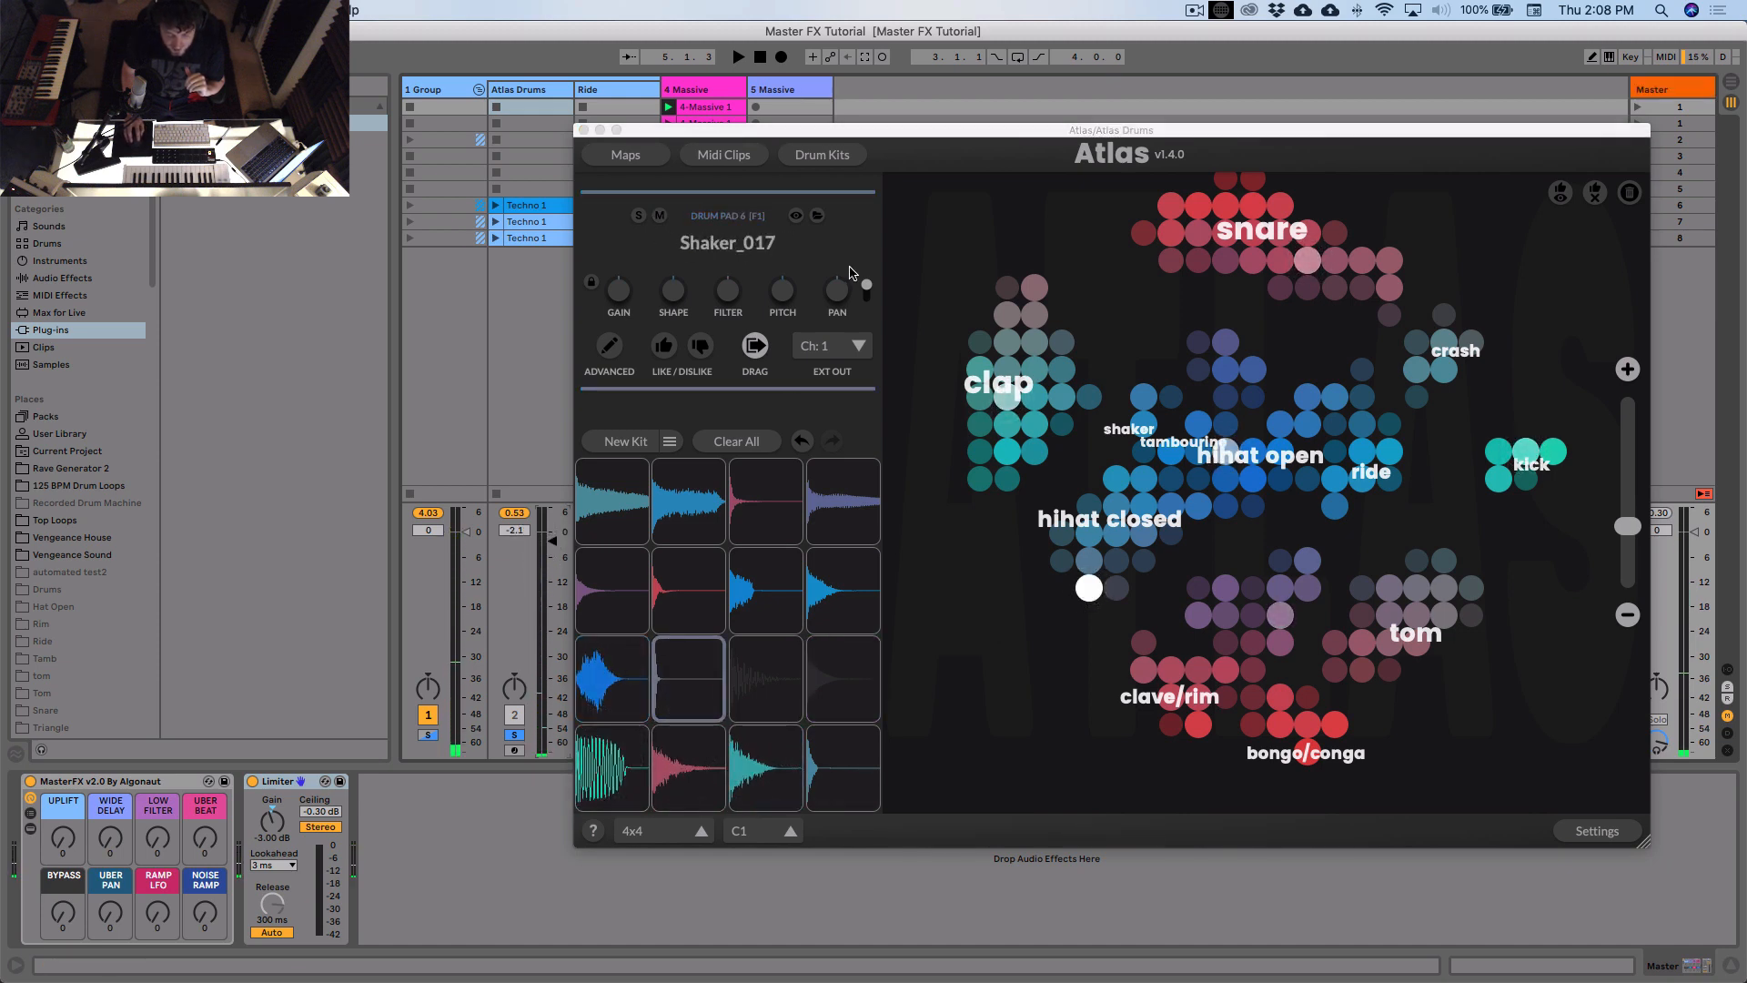
Step: Place the bundled Techno 1 MIDI clip in the first slot of the Atlas Drums track and close the plug-in window
{"action": "left_click", "coordinate": [647, 158]}
{"action": "left_click", "coordinate": [647, 159]}
{"action": "left_click", "coordinate": [723, 155]}
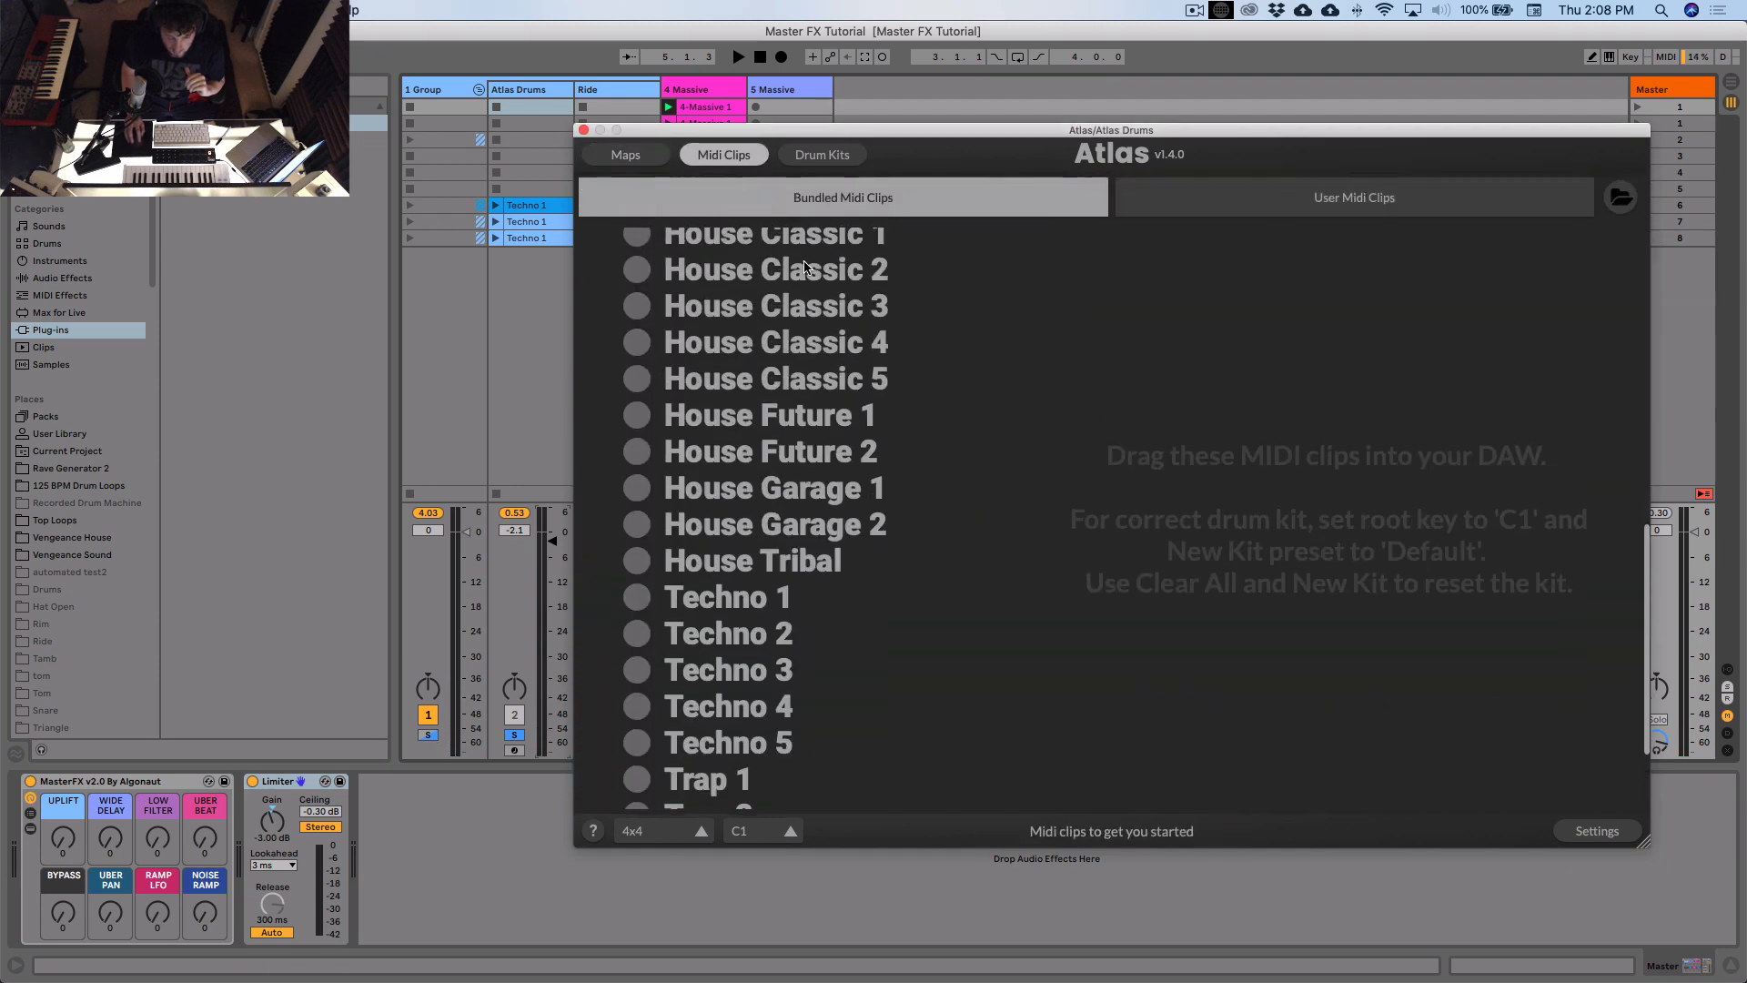
{"action": "scroll", "coordinate": [898, 564], "scroll_direction": "down", "scroll_amount": 3}
{"action": "left_click_drag", "start_coordinate": [788, 481], "coordinate": [528, 108]}
{"action": "left_click", "coordinate": [723, 154]}
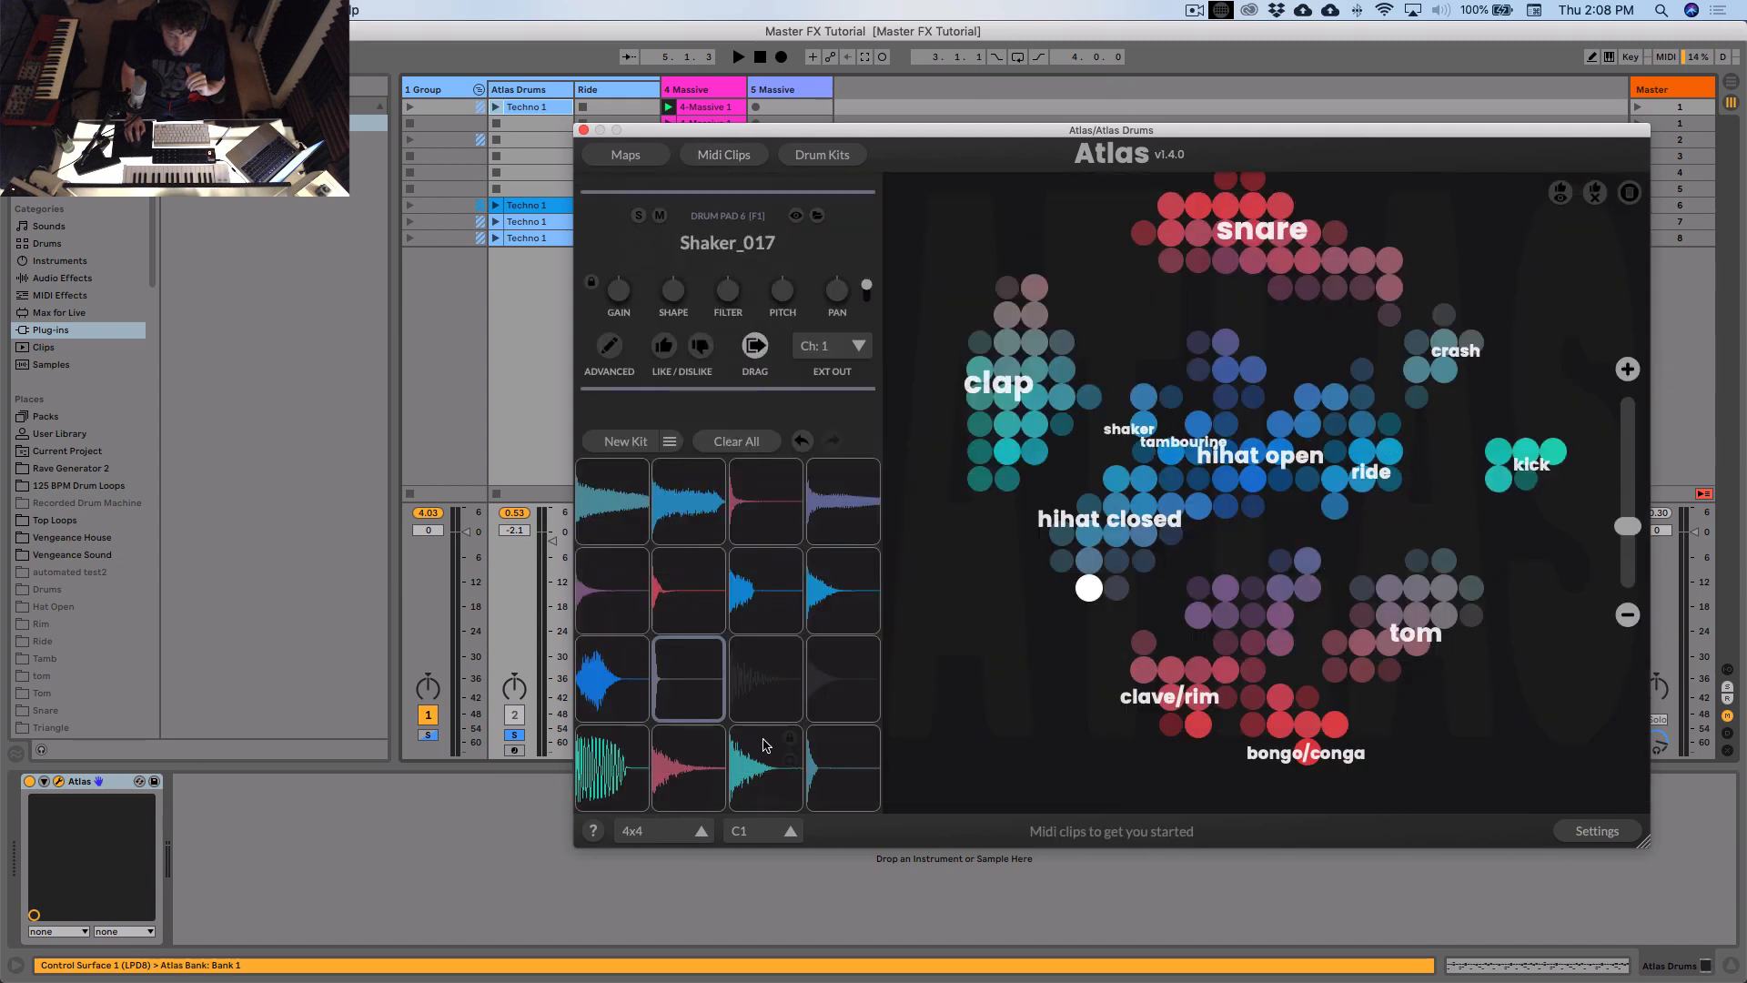
{"action": "left_click", "coordinate": [583, 133]}
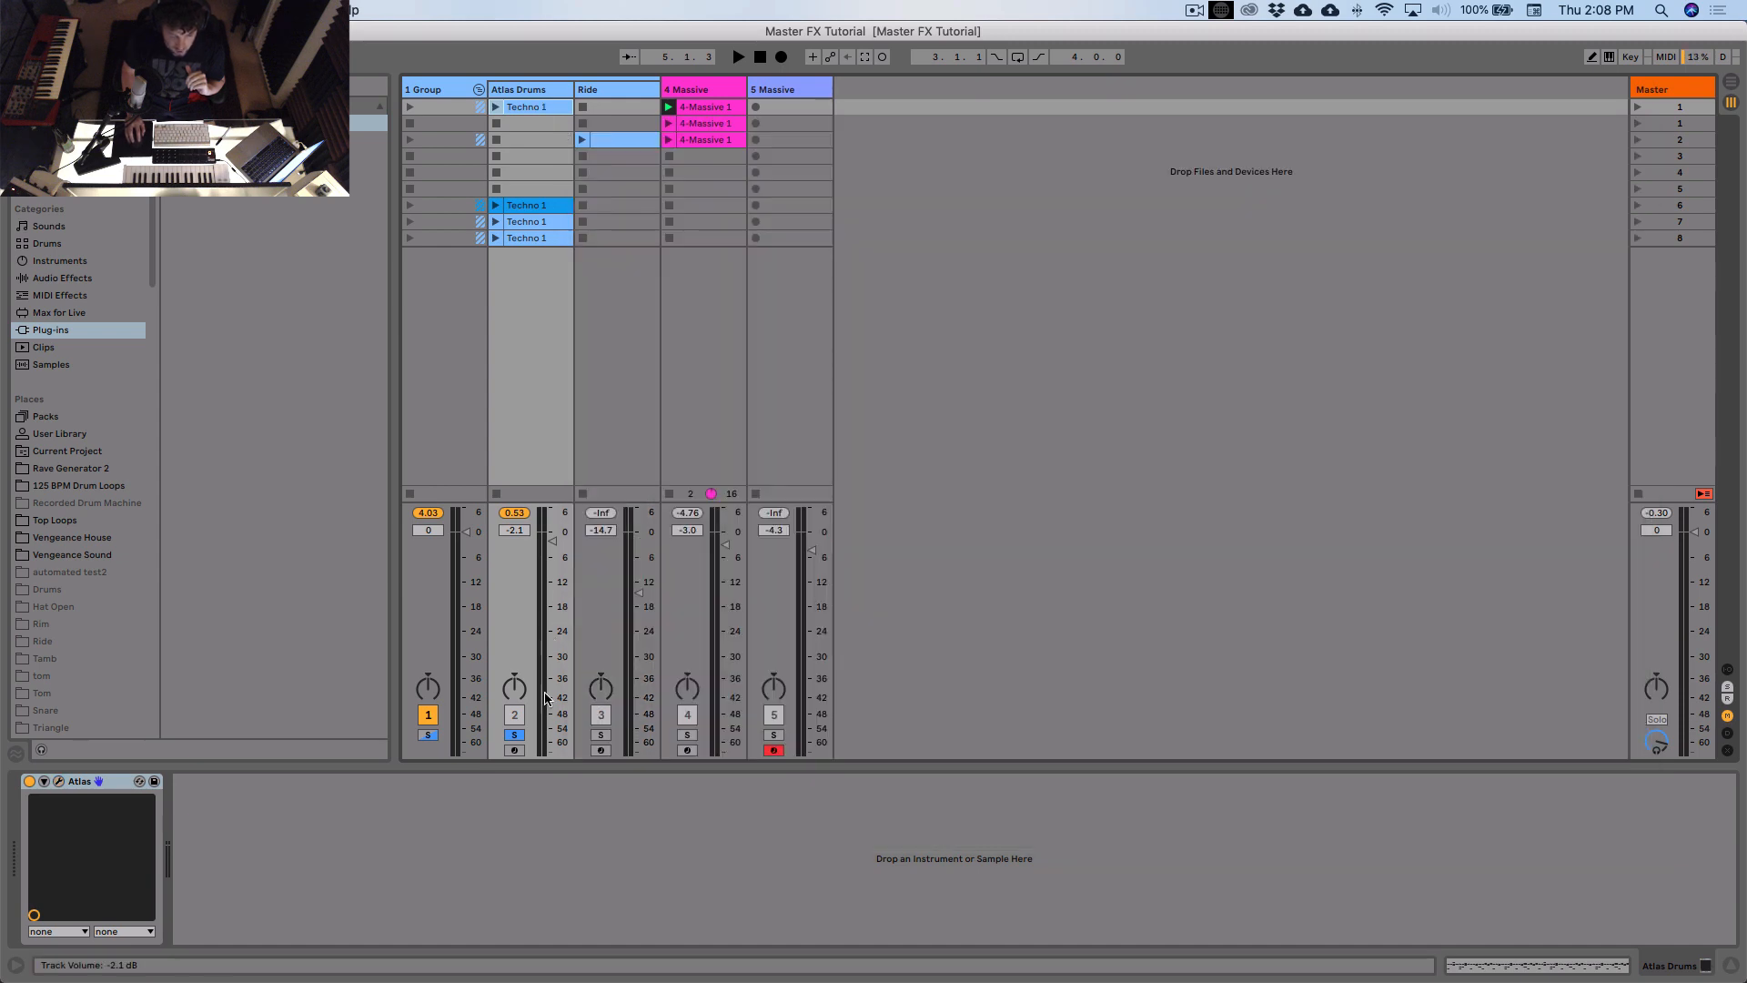
Step: Launch the first scene and set the Atlas Drums track volume to -0.6 dB
{"action": "left_click", "coordinate": [1682, 111]}
{"action": "left_click", "coordinate": [1638, 107]}
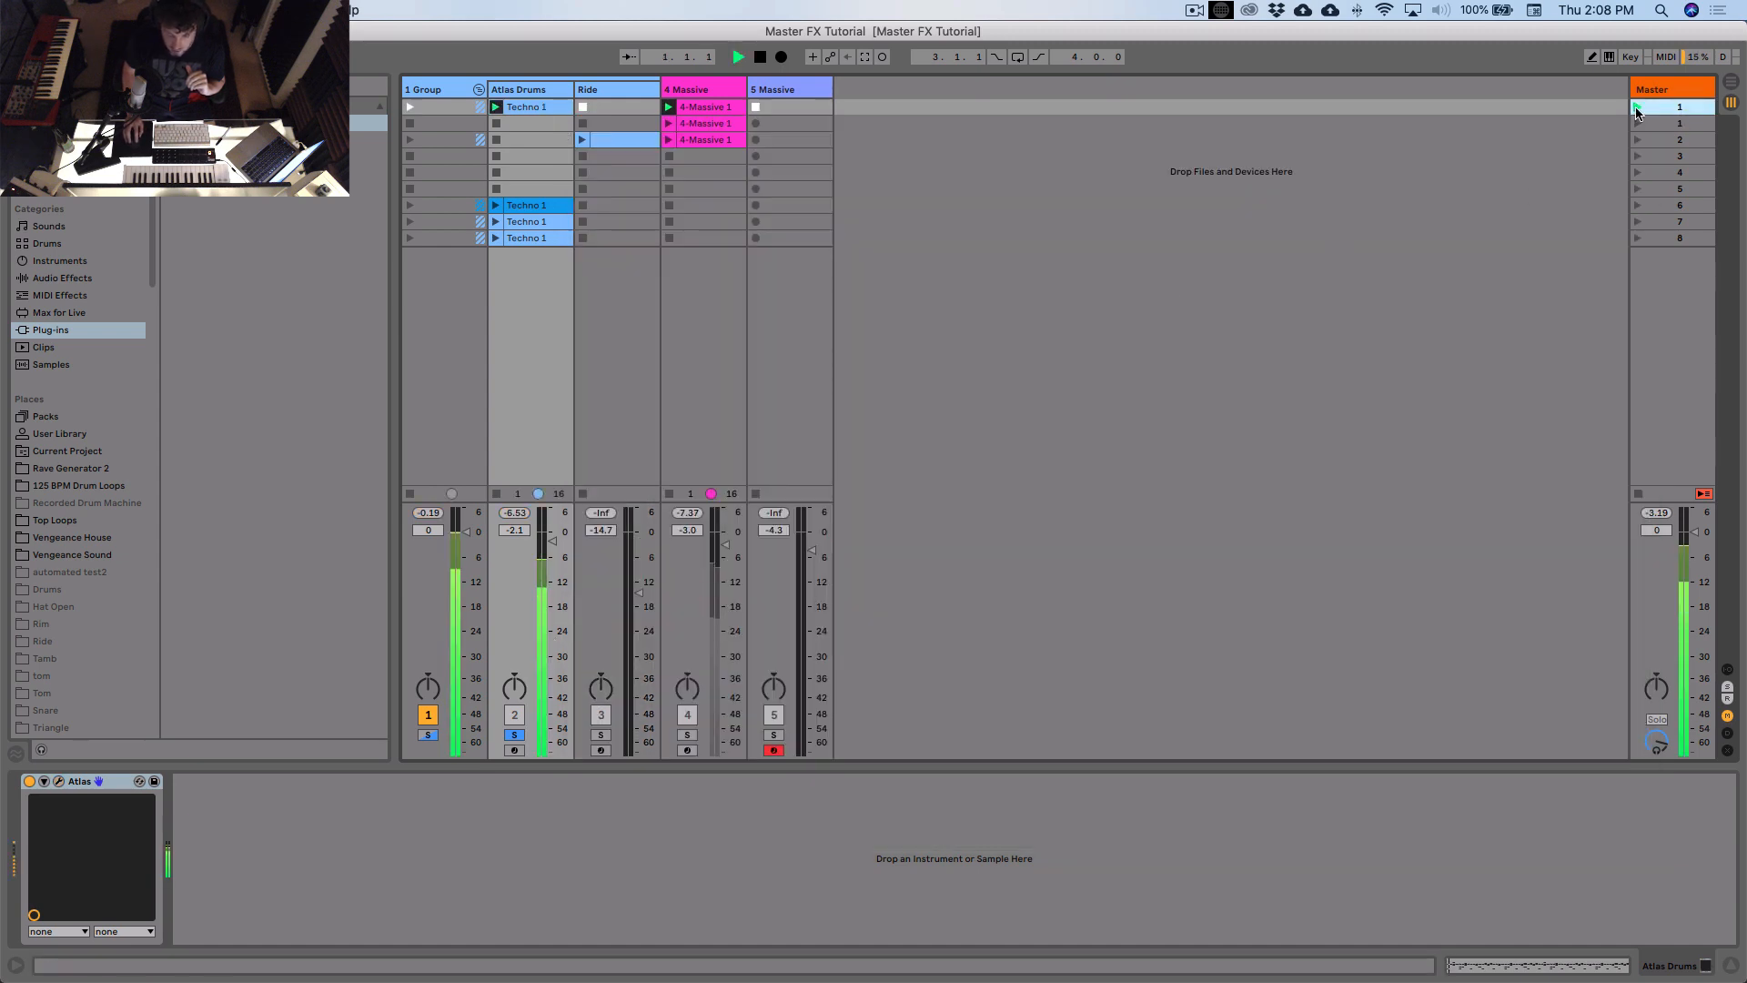
{"action": "left_click_drag", "start_coordinate": [554, 541], "coordinate": [554, 534]}
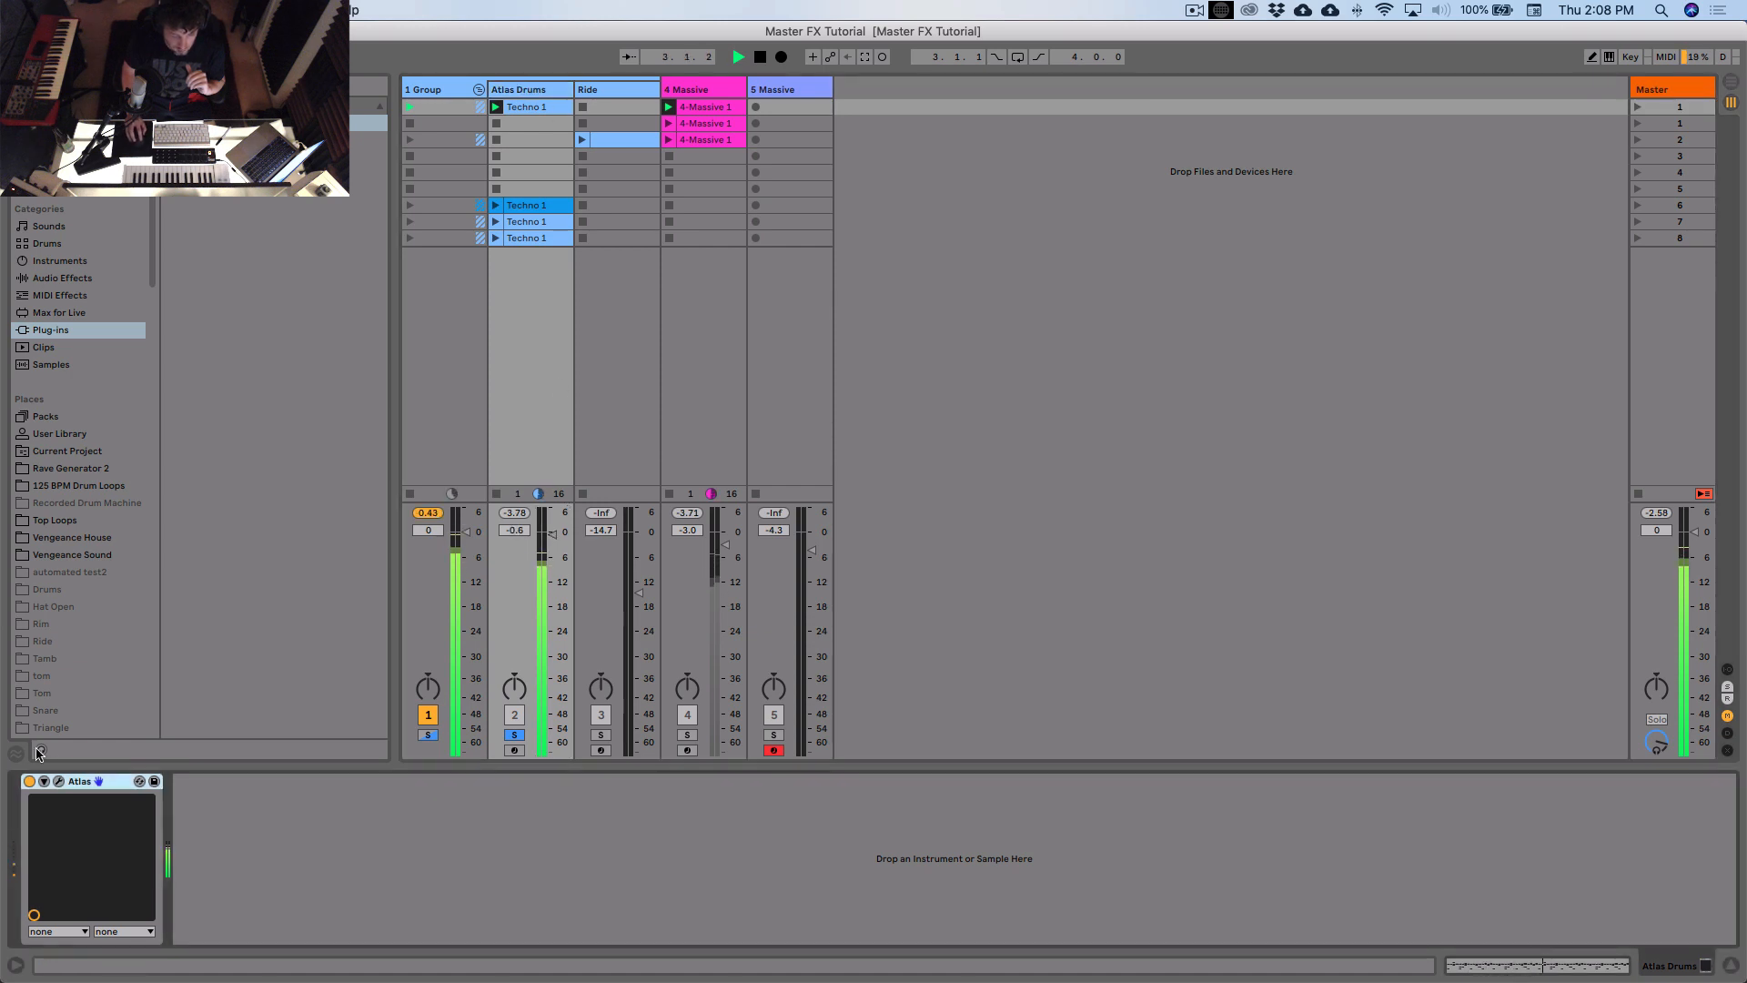
Step: Reopen the Atlas plug-in and regenerate the drum kit twice while the loop plays
{"action": "left_click", "coordinate": [58, 780]}
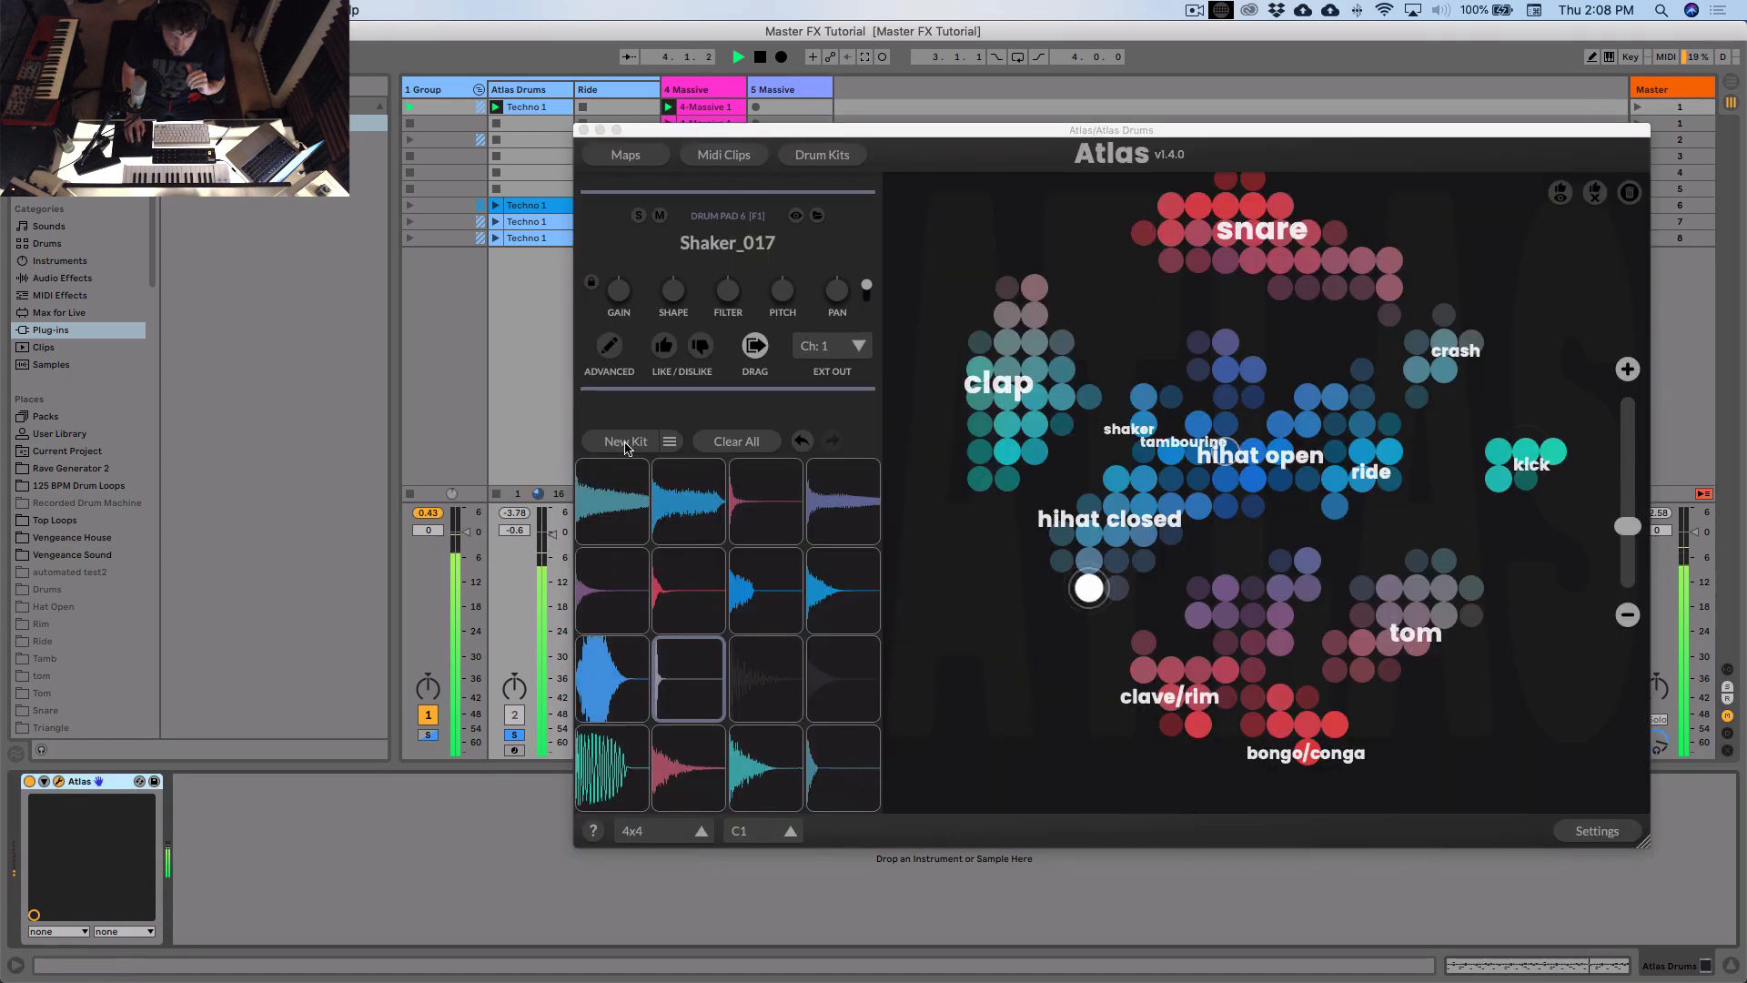
{"action": "left_click", "coordinate": [626, 442]}
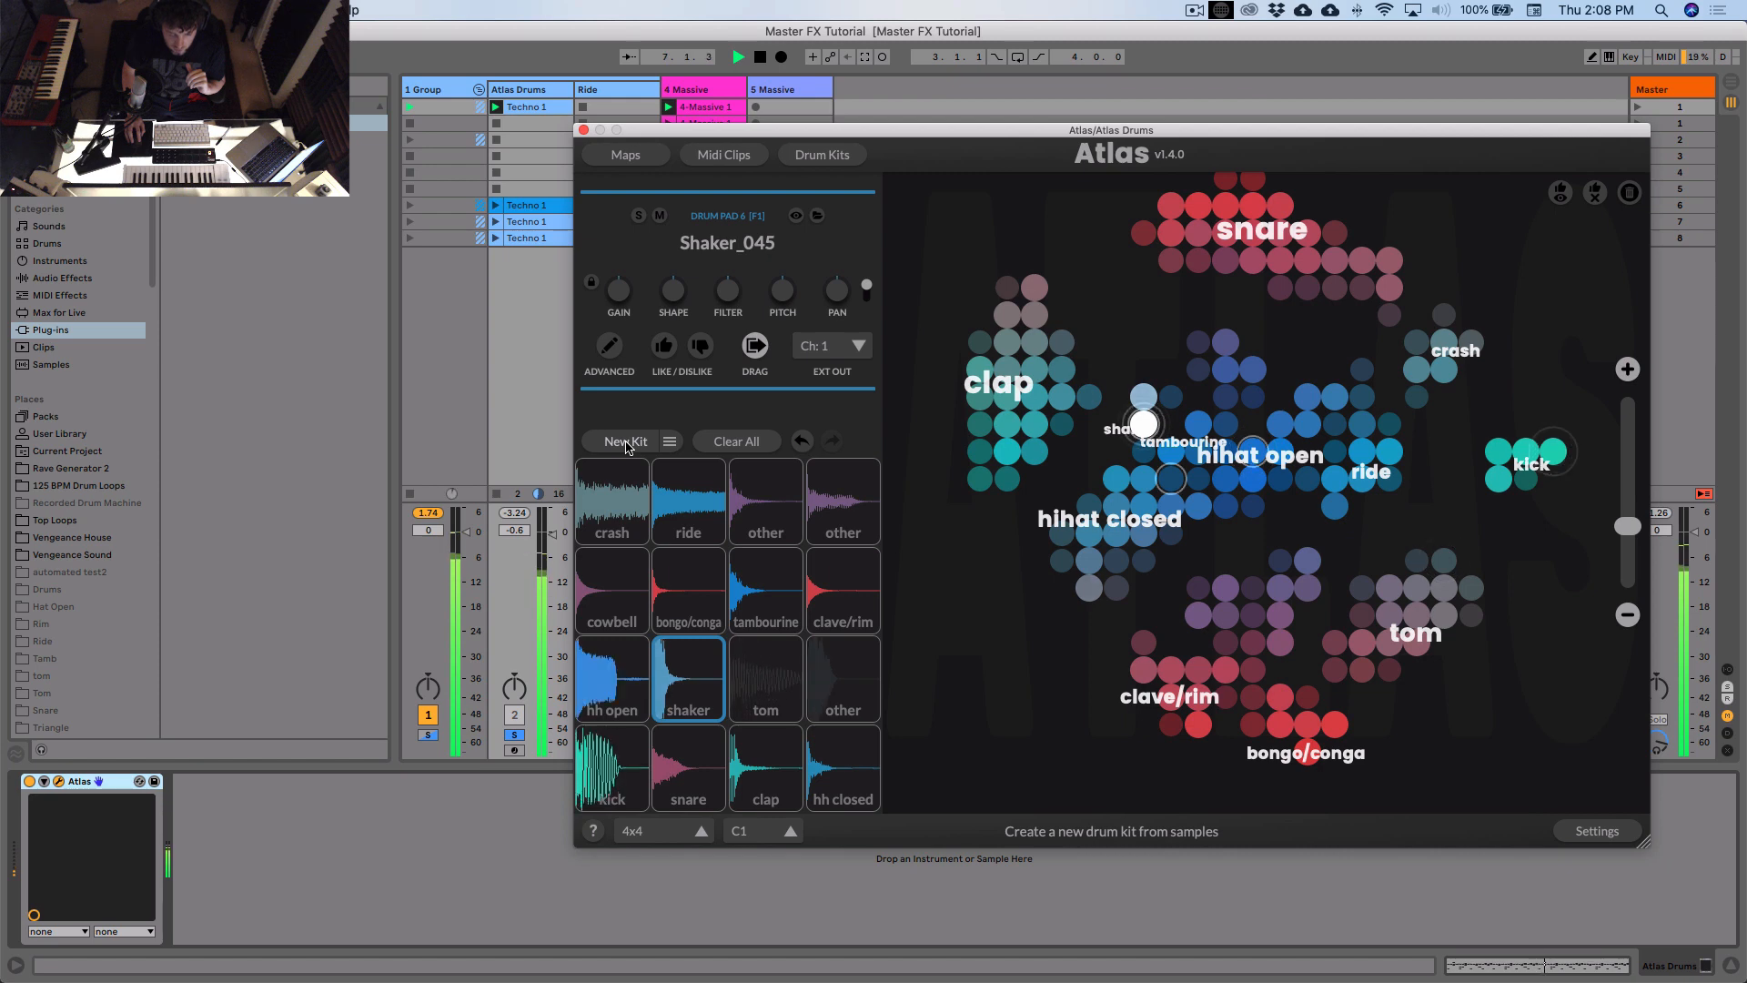
{"action": "left_click", "coordinate": [638, 443]}
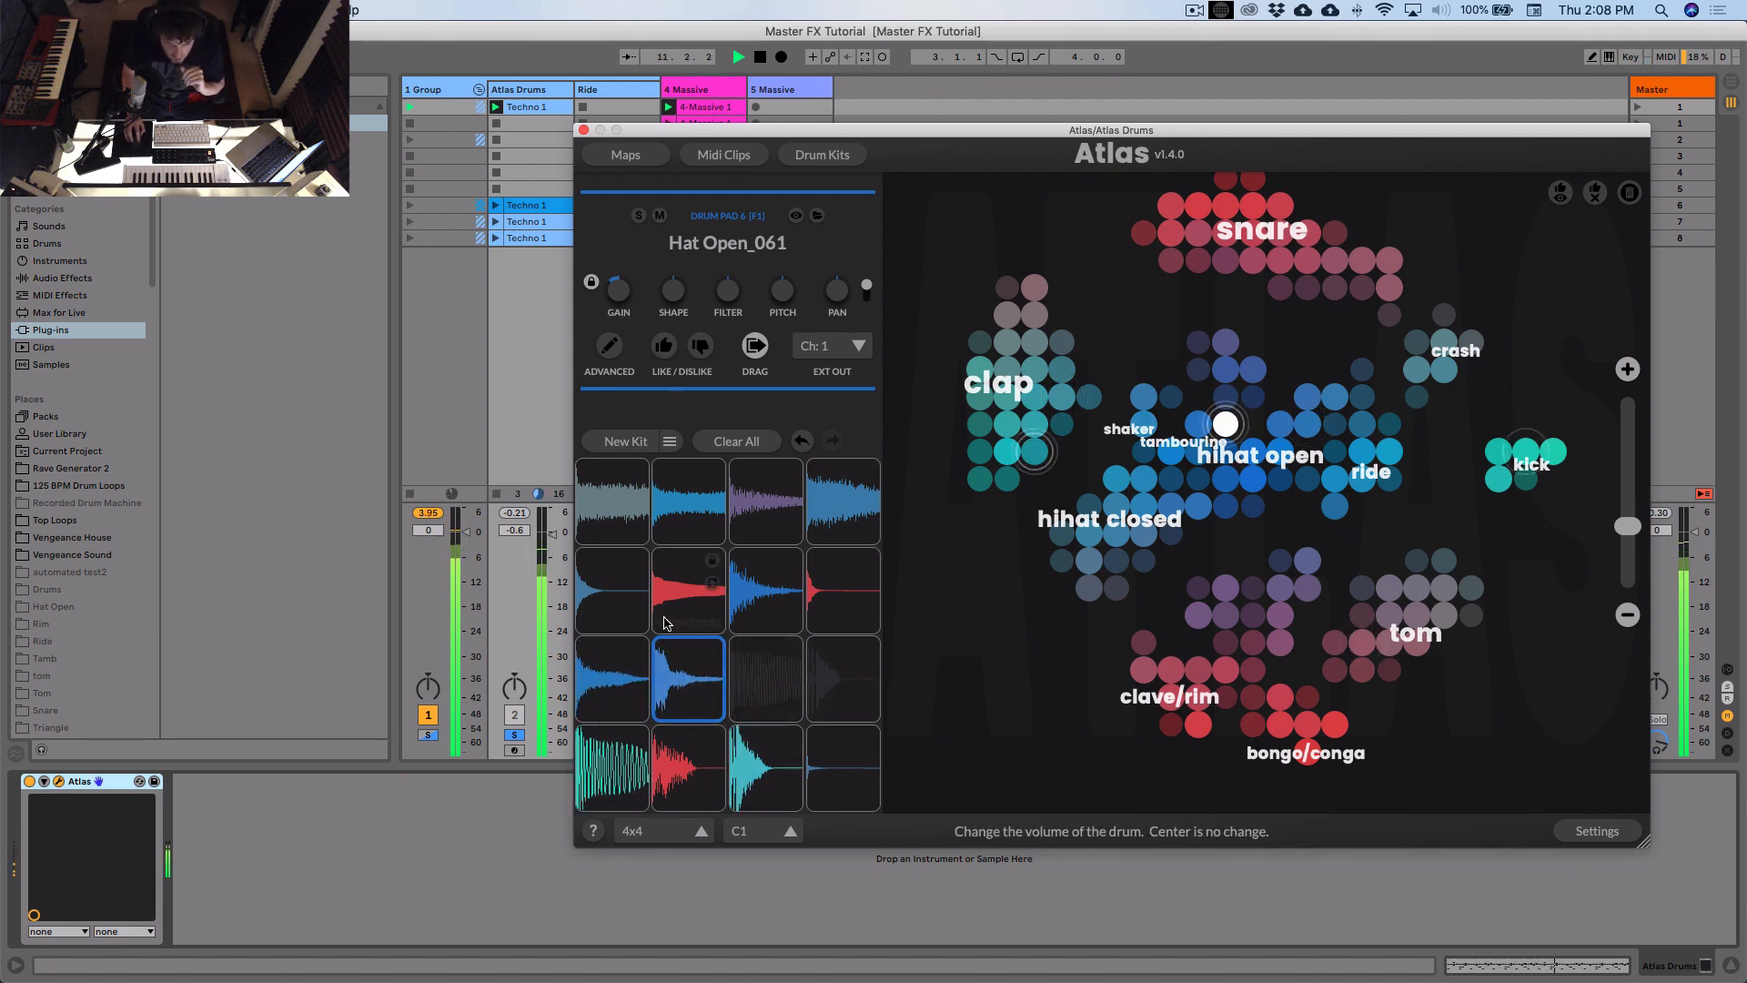
Step: Select the kick pad, after the open hi-hat pad, and adjust the kick's Shape control
{"action": "left_click", "coordinate": [599, 651]}
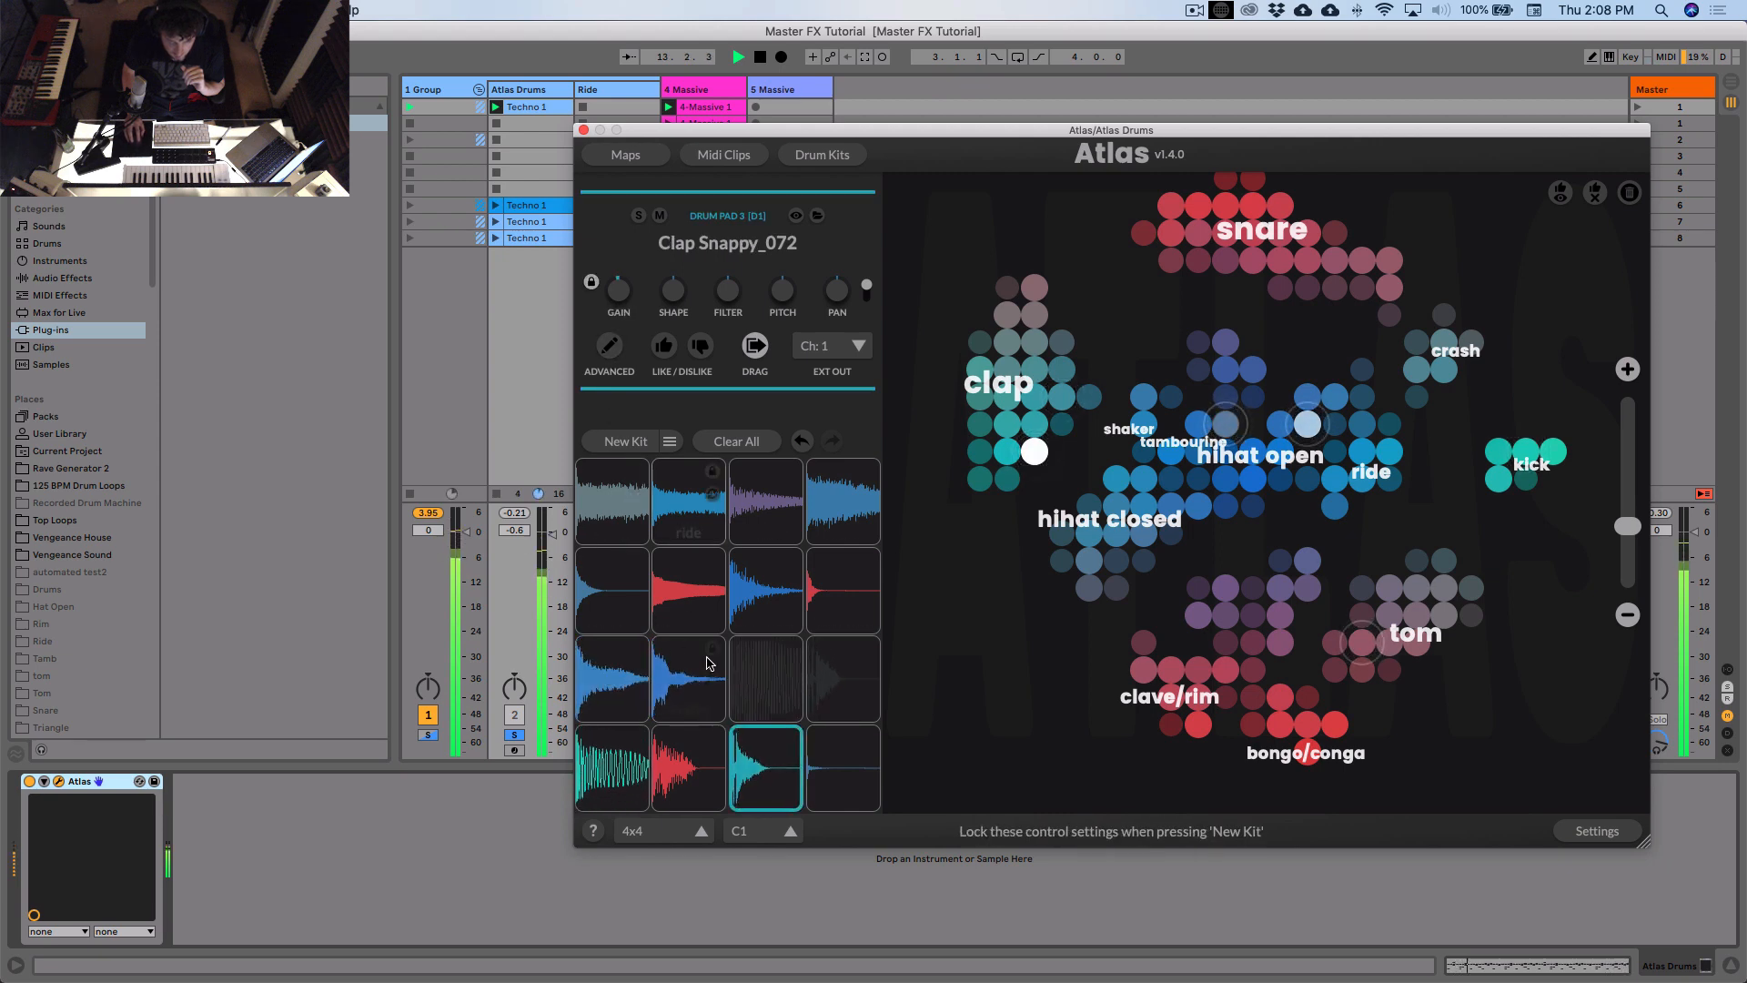
{"action": "left_click", "coordinate": [628, 733]}
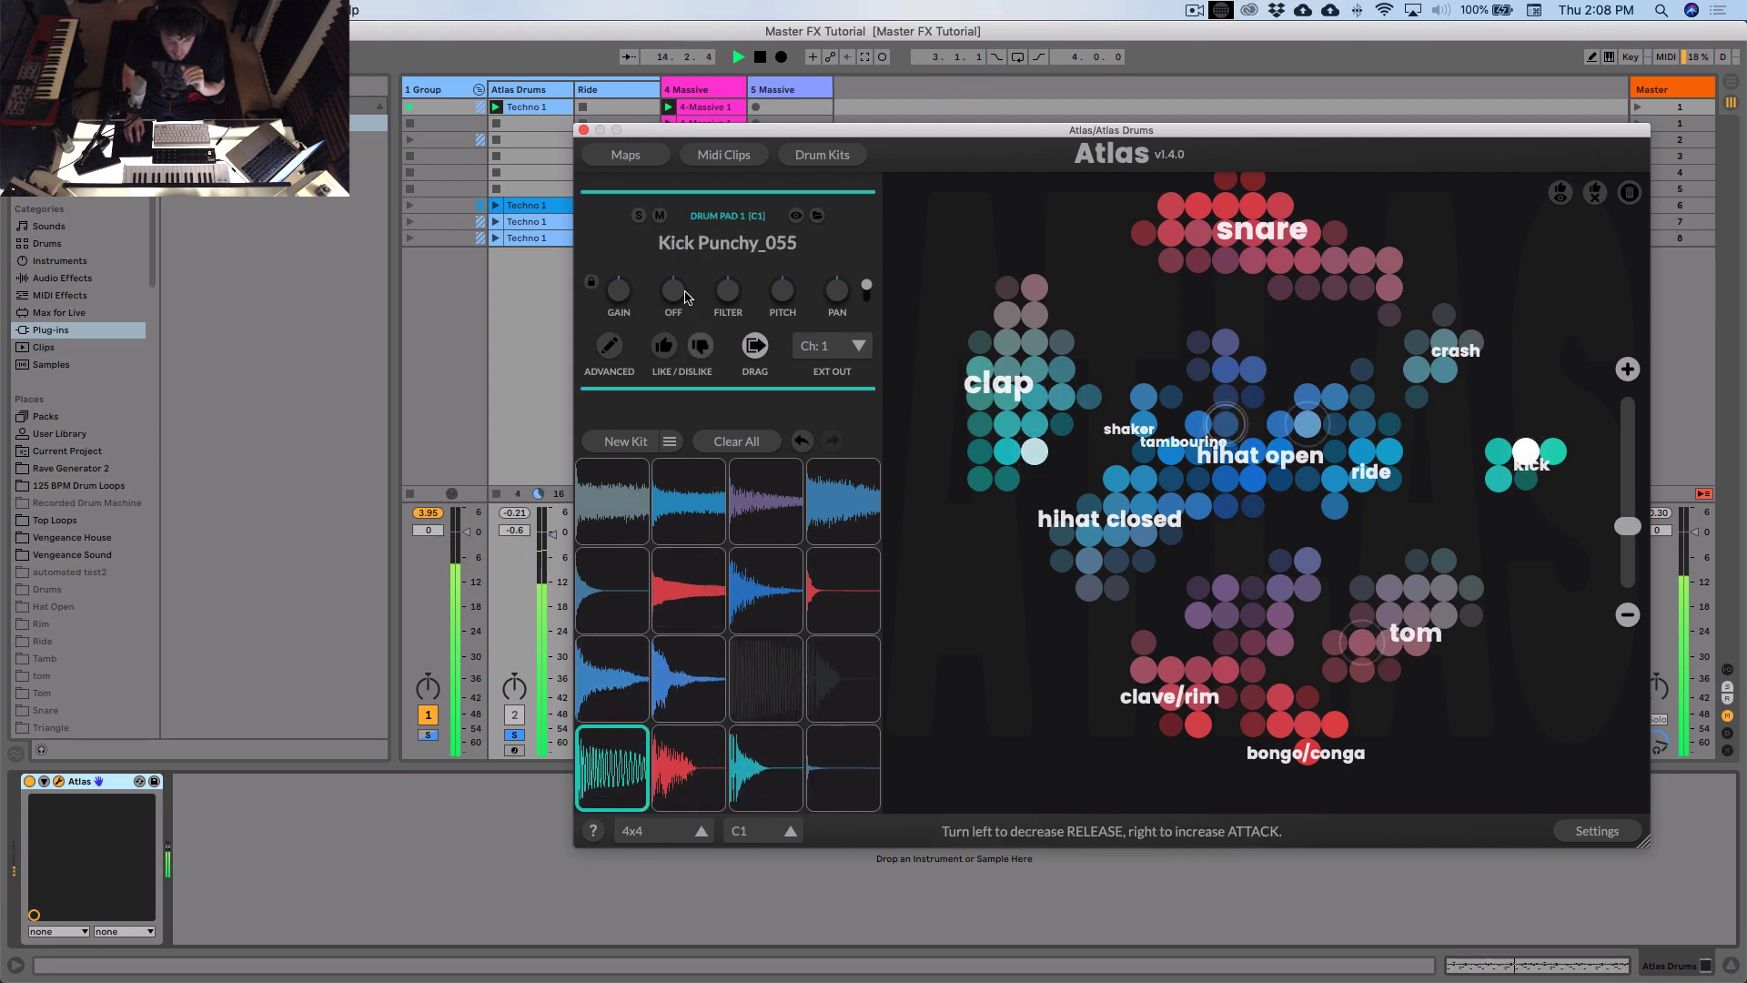
{"action": "left_click_drag", "start_coordinate": [673, 291], "coordinate": [675, 343]}
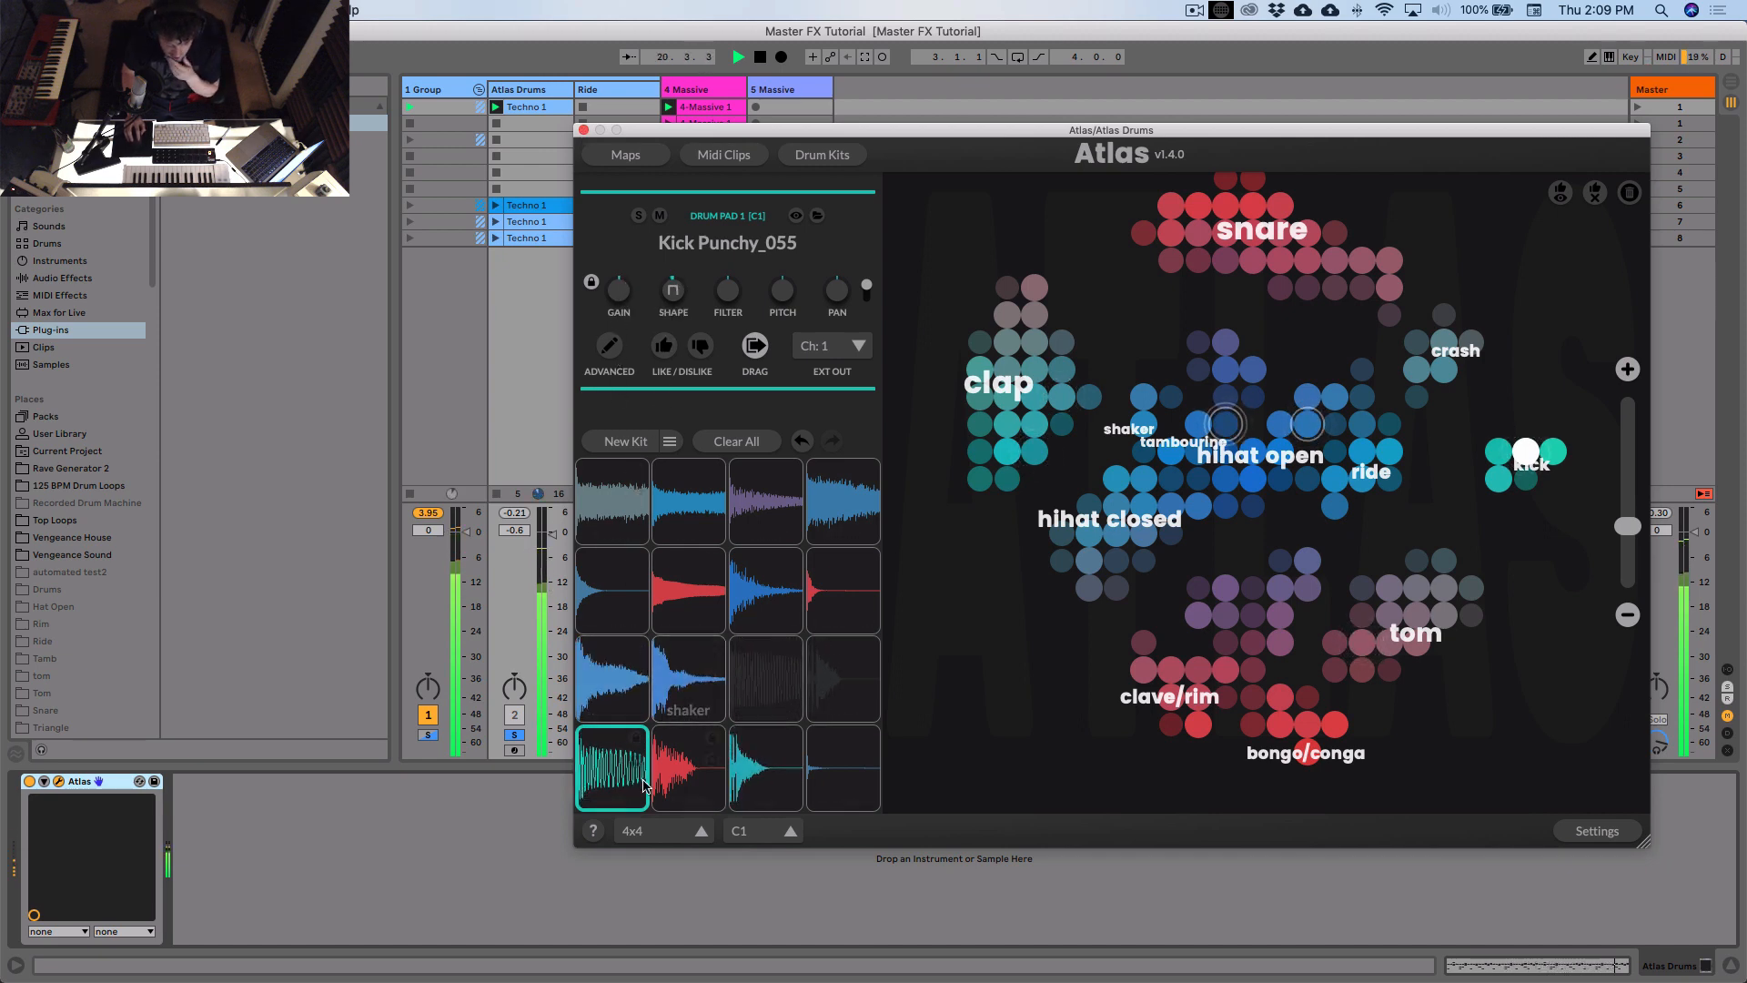
Step: Cycle through replacement samples for the kick pad until Kick Punchy_047 is loaded
{"action": "left_click", "coordinate": [636, 764]}
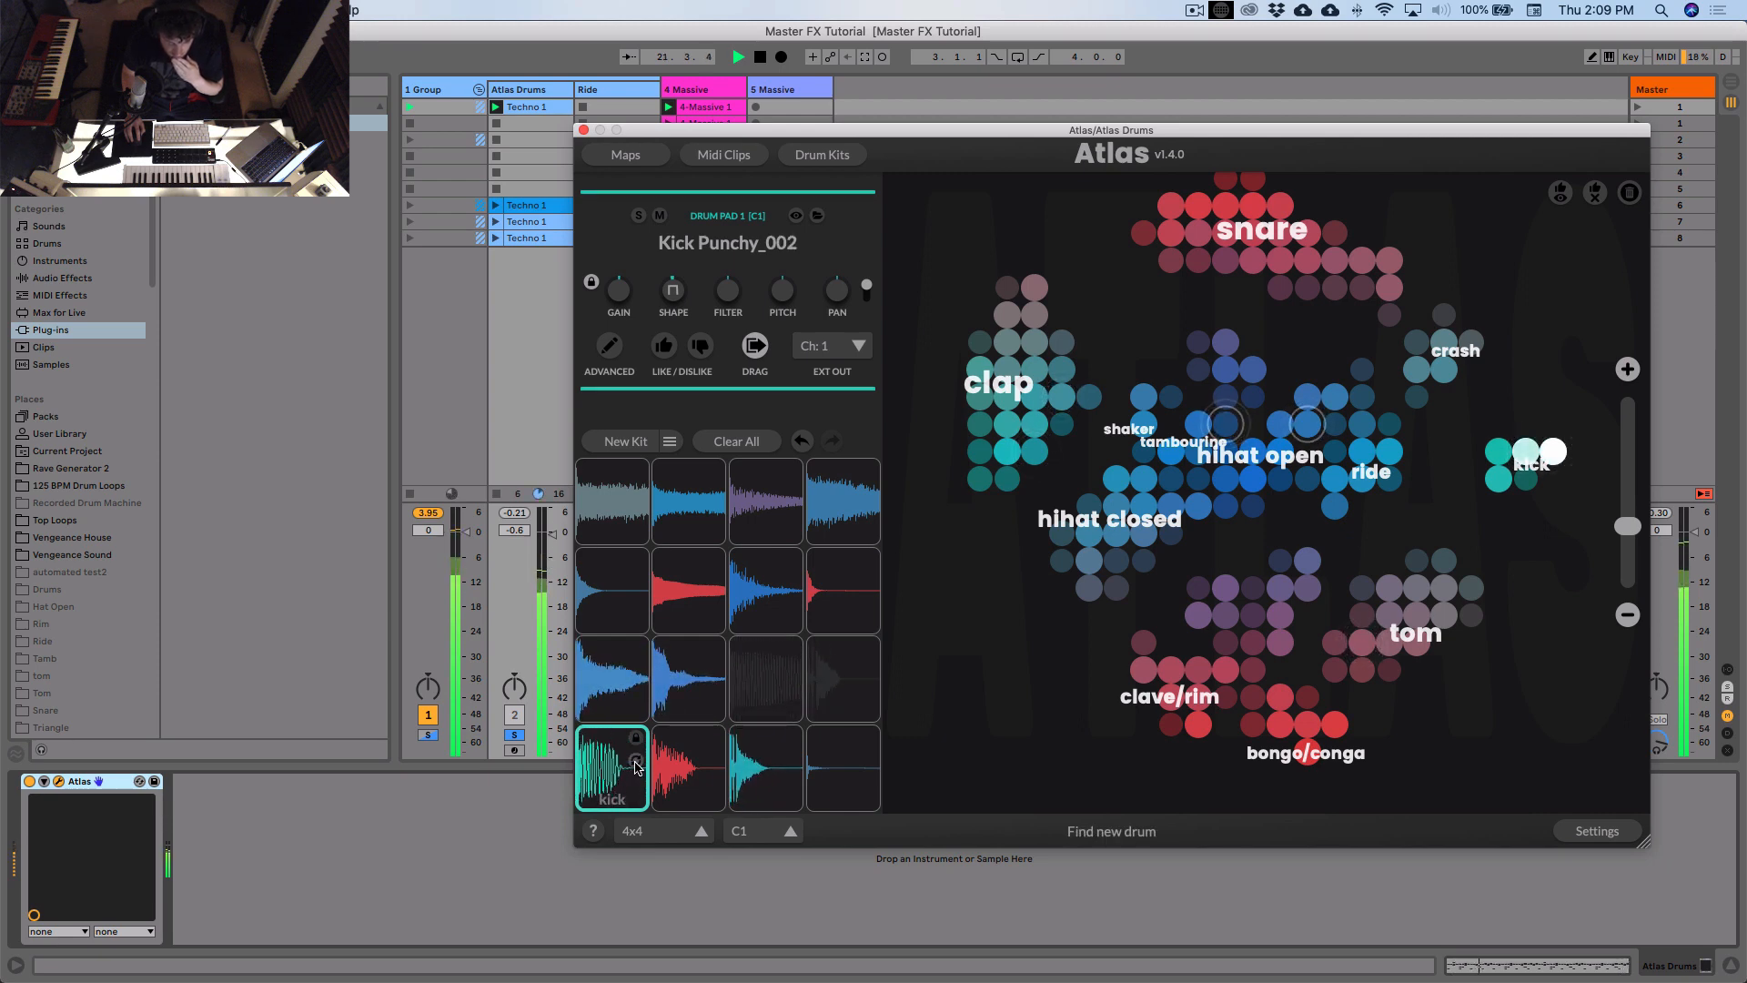
{"action": "left_click", "coordinate": [635, 764]}
{"action": "left_click", "coordinate": [635, 764]}
{"action": "left_click", "coordinate": [635, 764]}
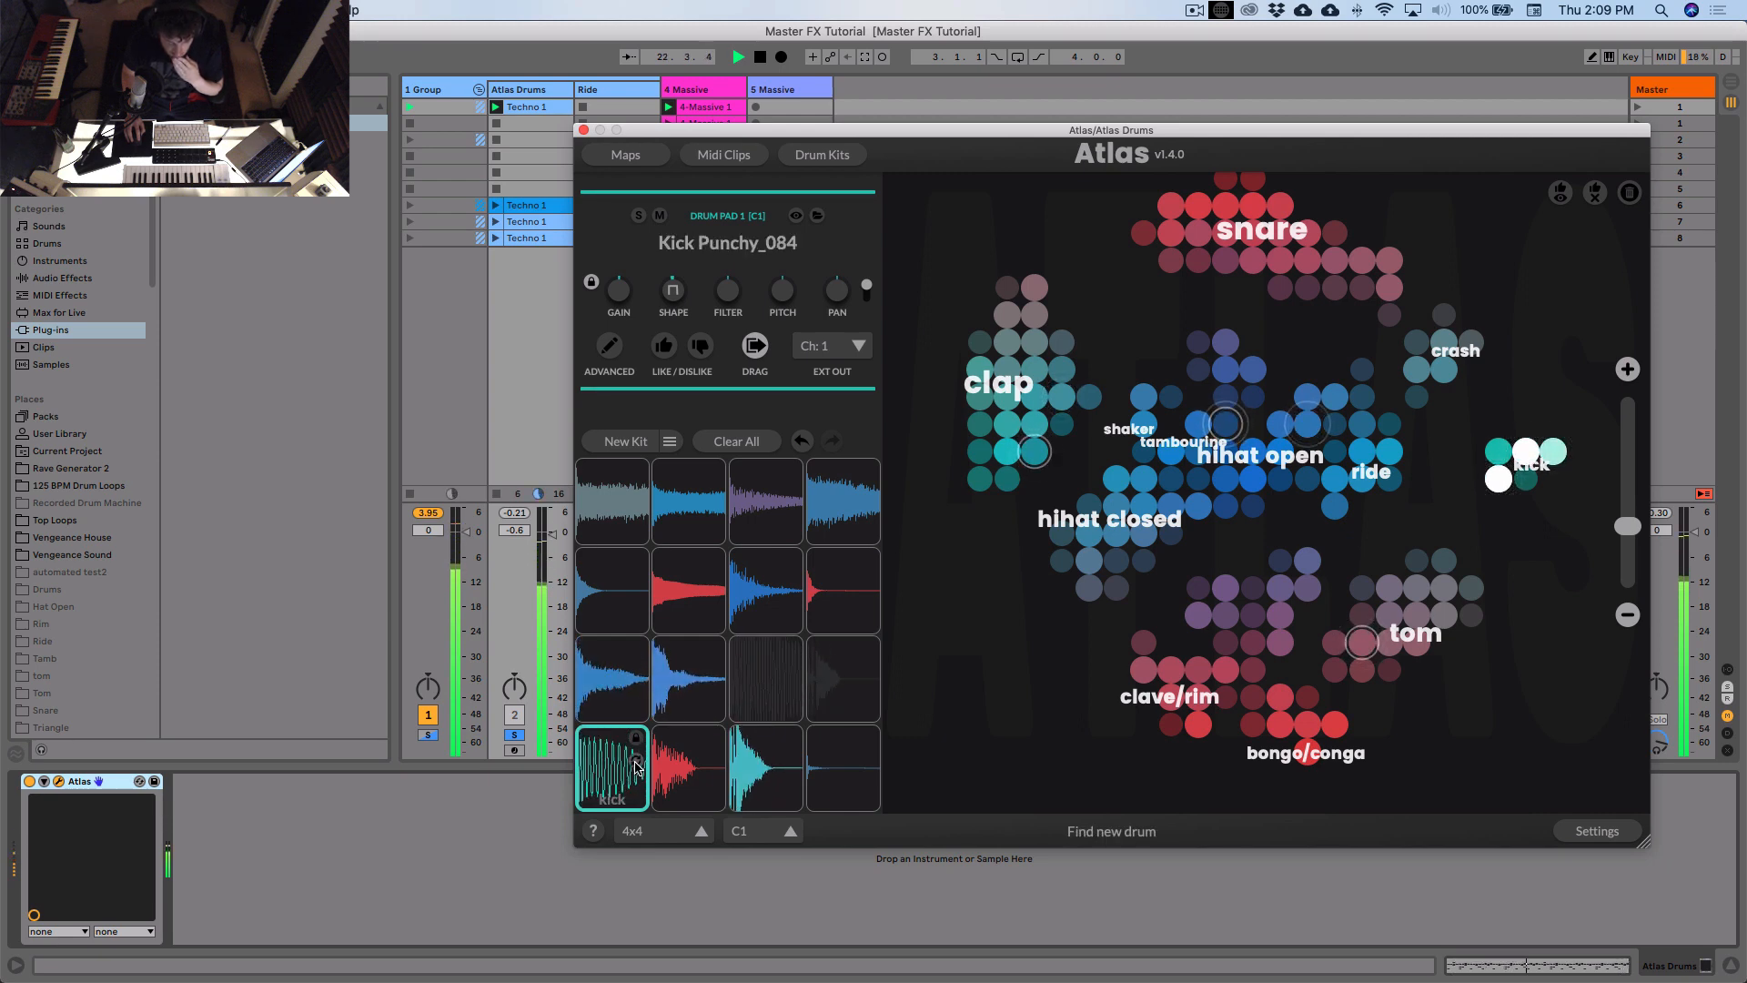
{"action": "left_click", "coordinate": [635, 764]}
{"action": "left_click", "coordinate": [635, 763]}
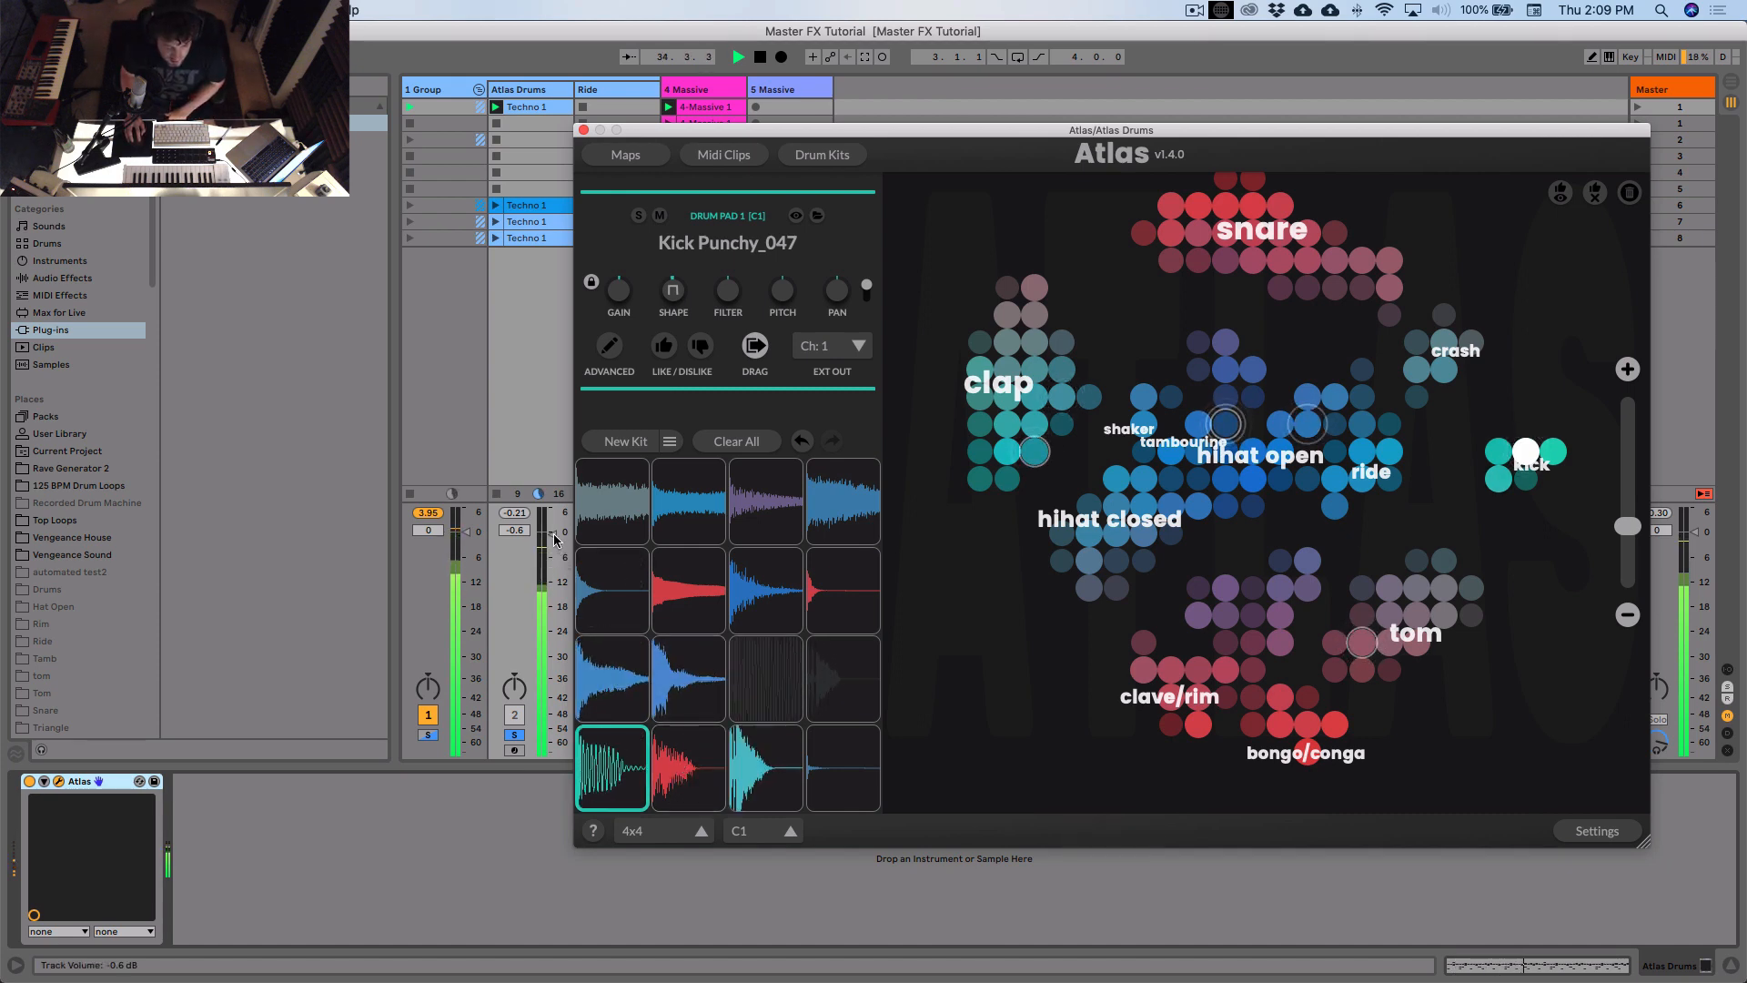
Step: Set the Atlas Drums volume to -0.4 dB, close the plug-in window, and move the solo from Atlas Drums to 4 Massive
{"action": "left_click_drag", "start_coordinate": [552, 535], "coordinate": [552, 533]}
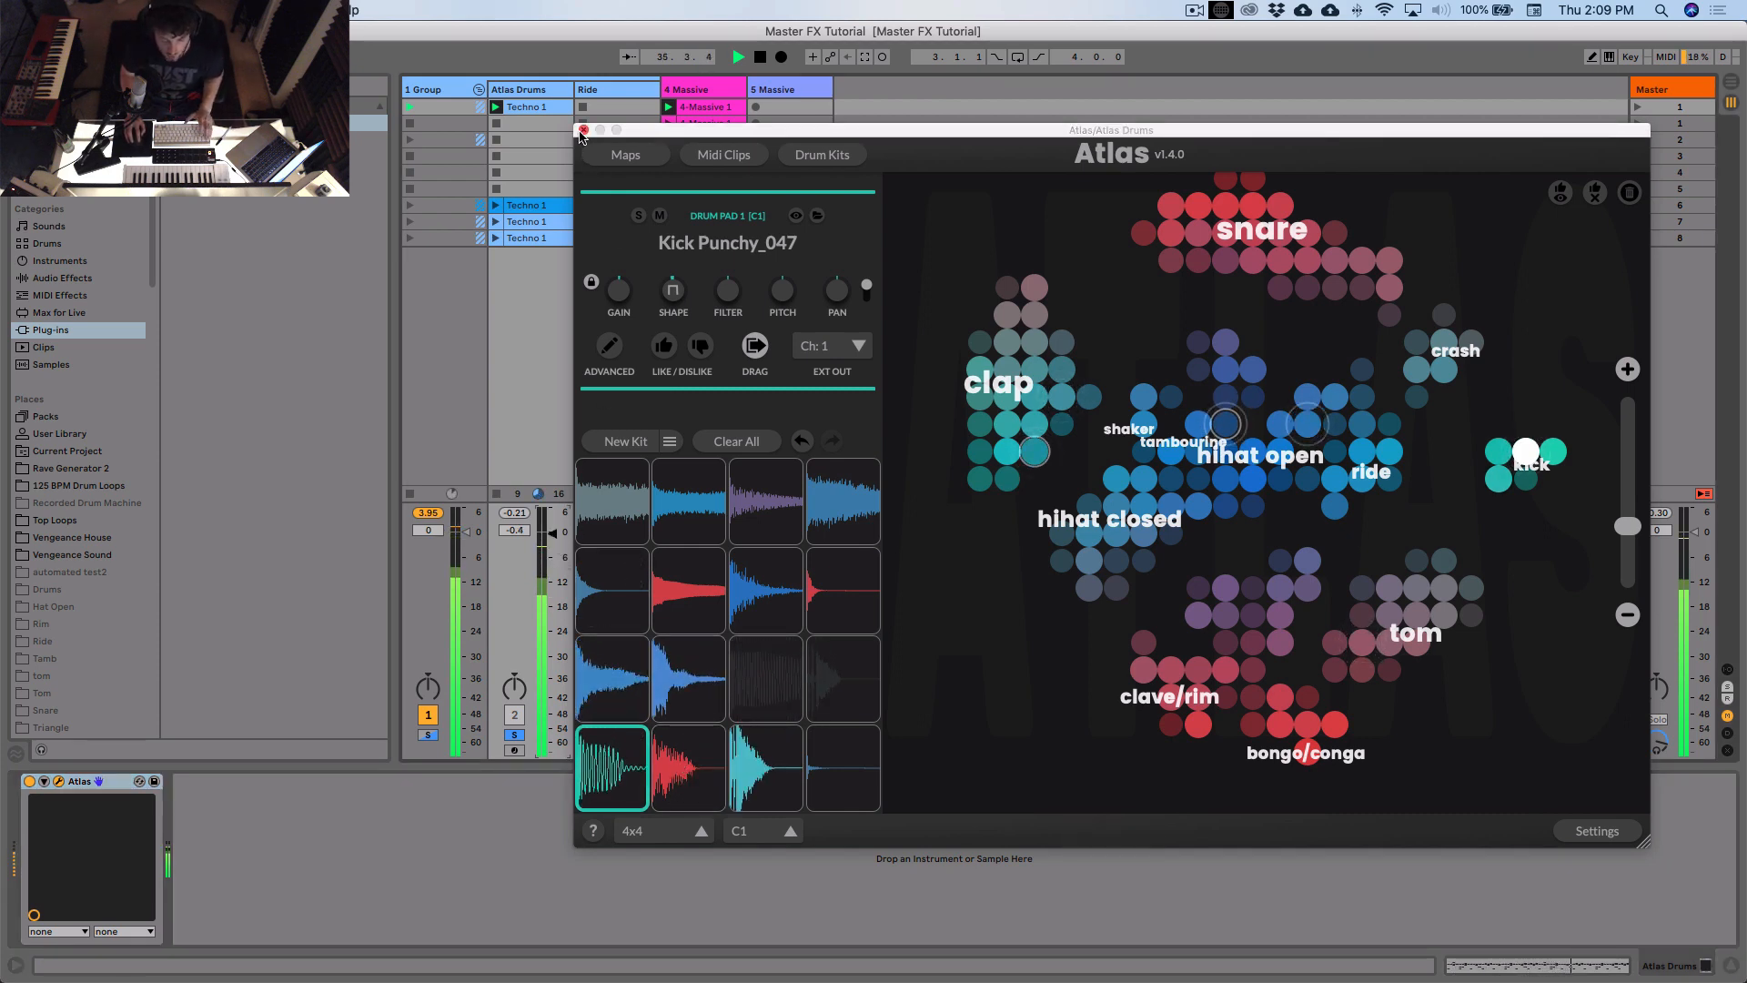
{"action": "left_click", "coordinate": [583, 130]}
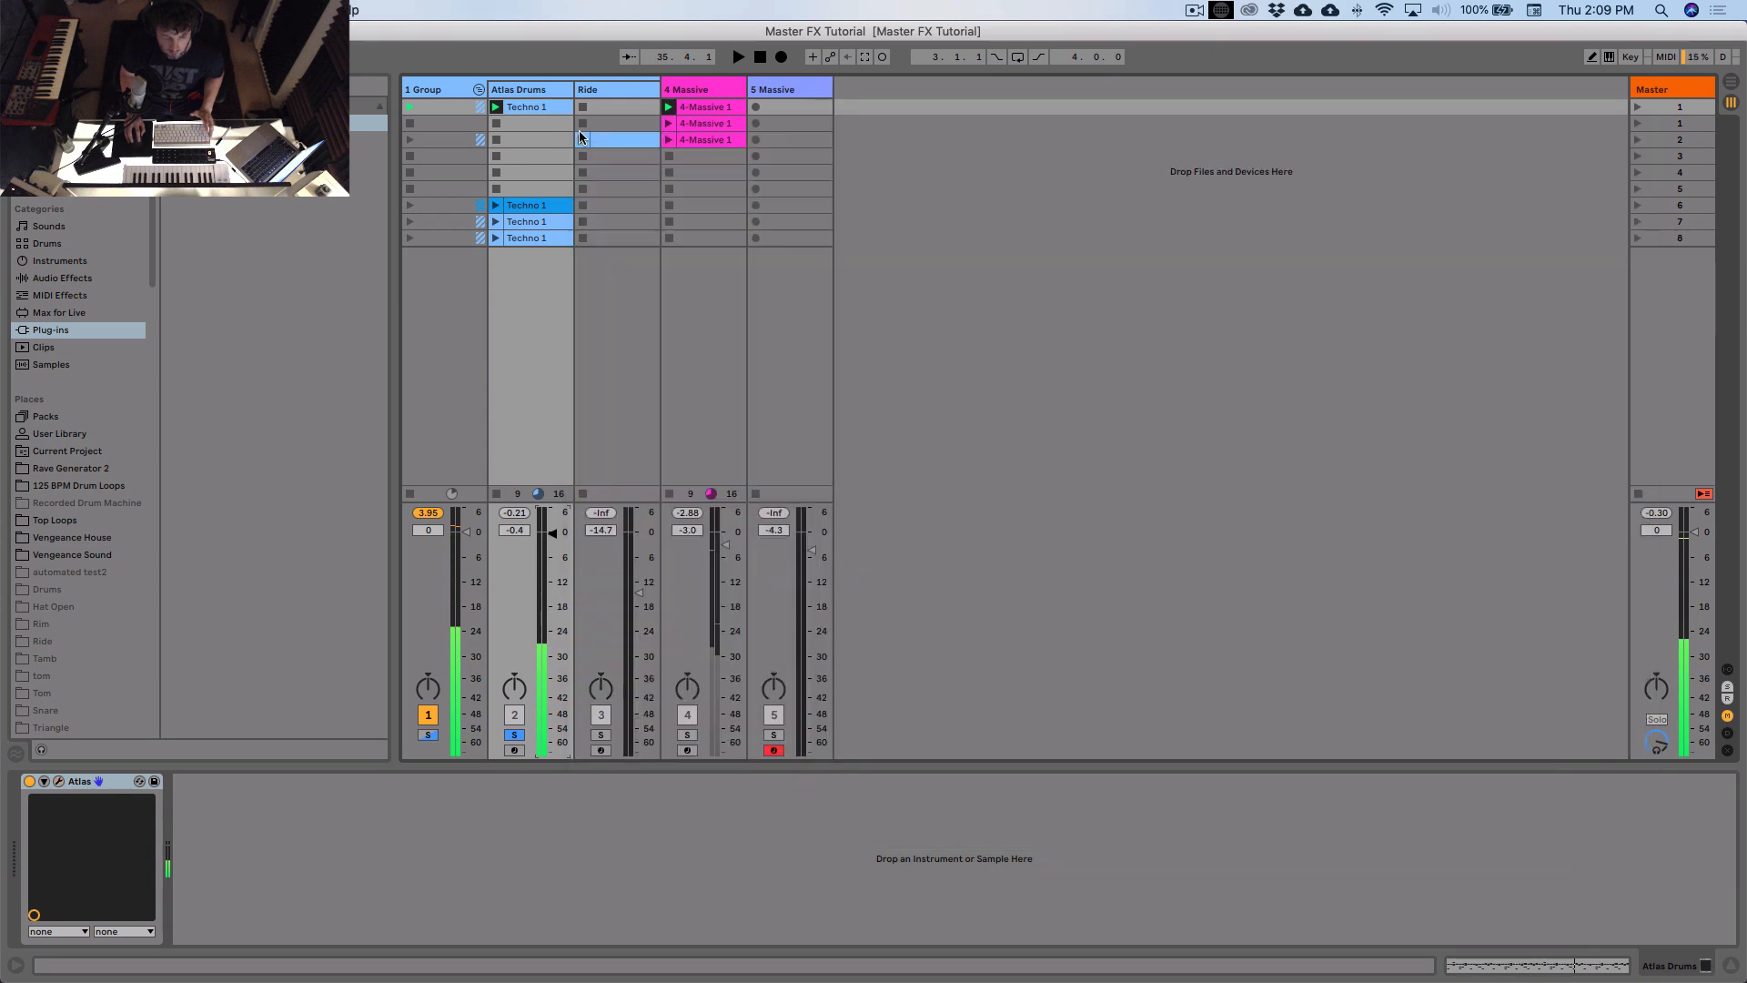
{"action": "left_click", "coordinate": [516, 736]}
{"action": "left_click", "coordinate": [689, 735]}
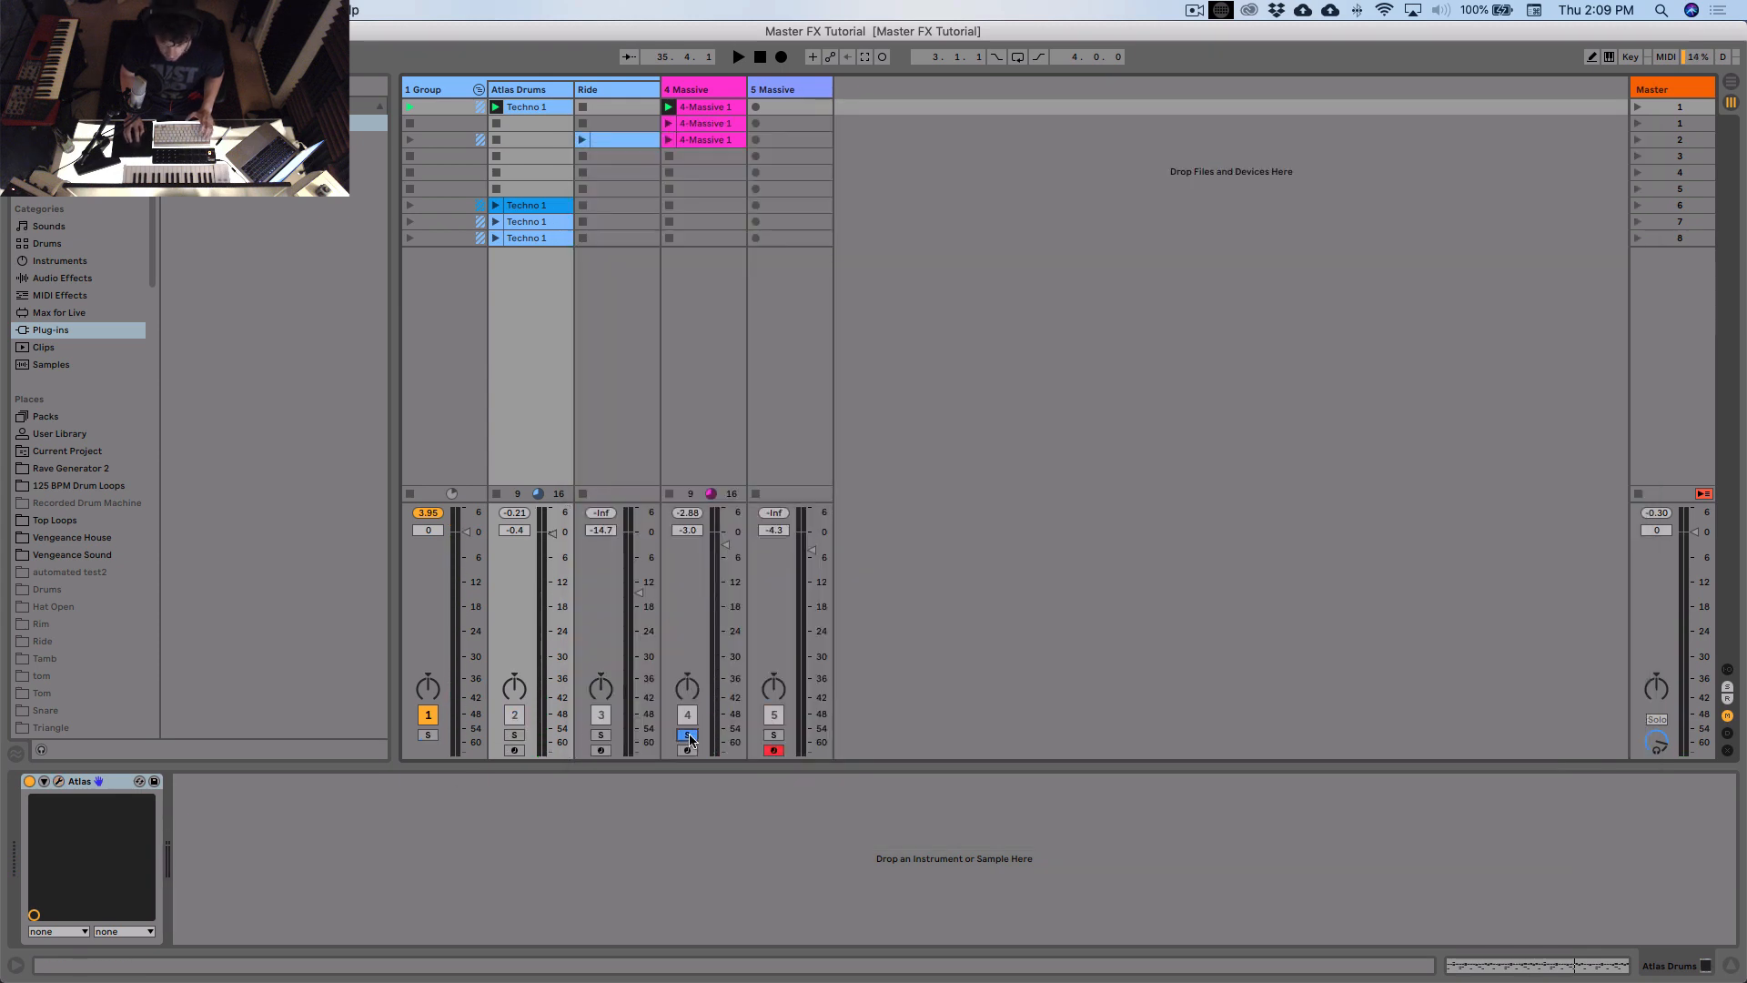
Step: Open the Massive synth on the 4 Massive track, start playback, set the track volume to -3.2 dB, and close the synth window
{"action": "left_click", "coordinate": [713, 91]}
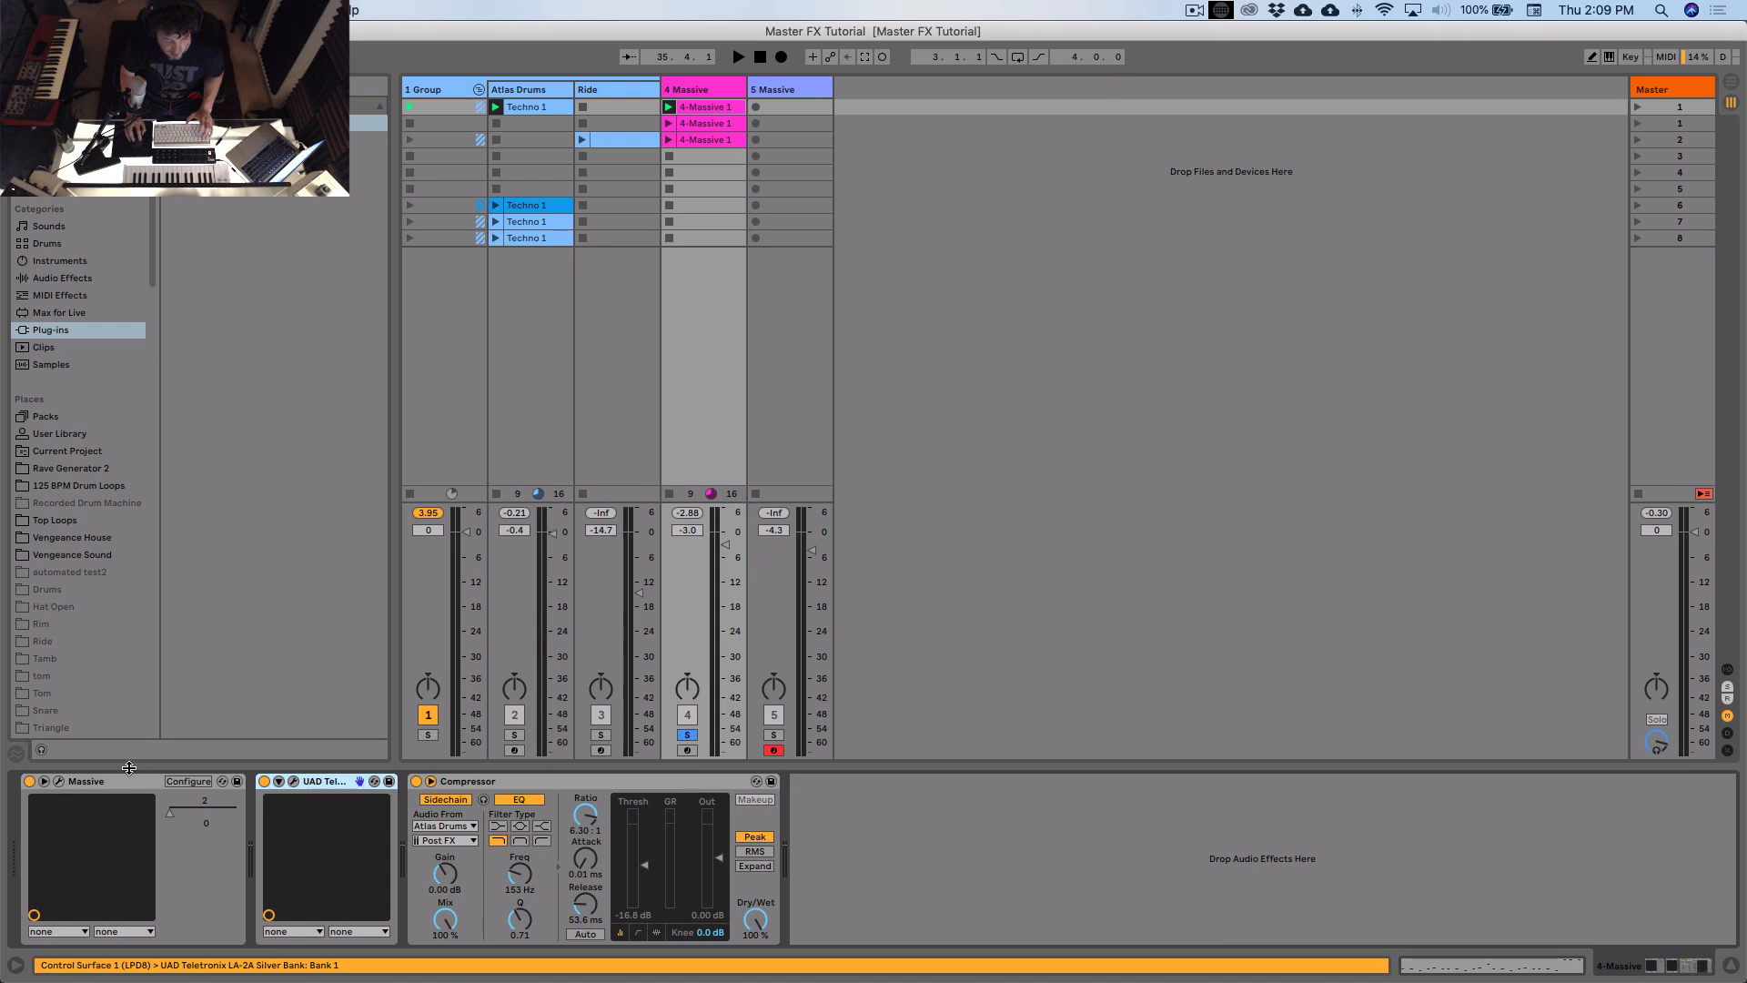
{"action": "left_click", "coordinate": [73, 785]}
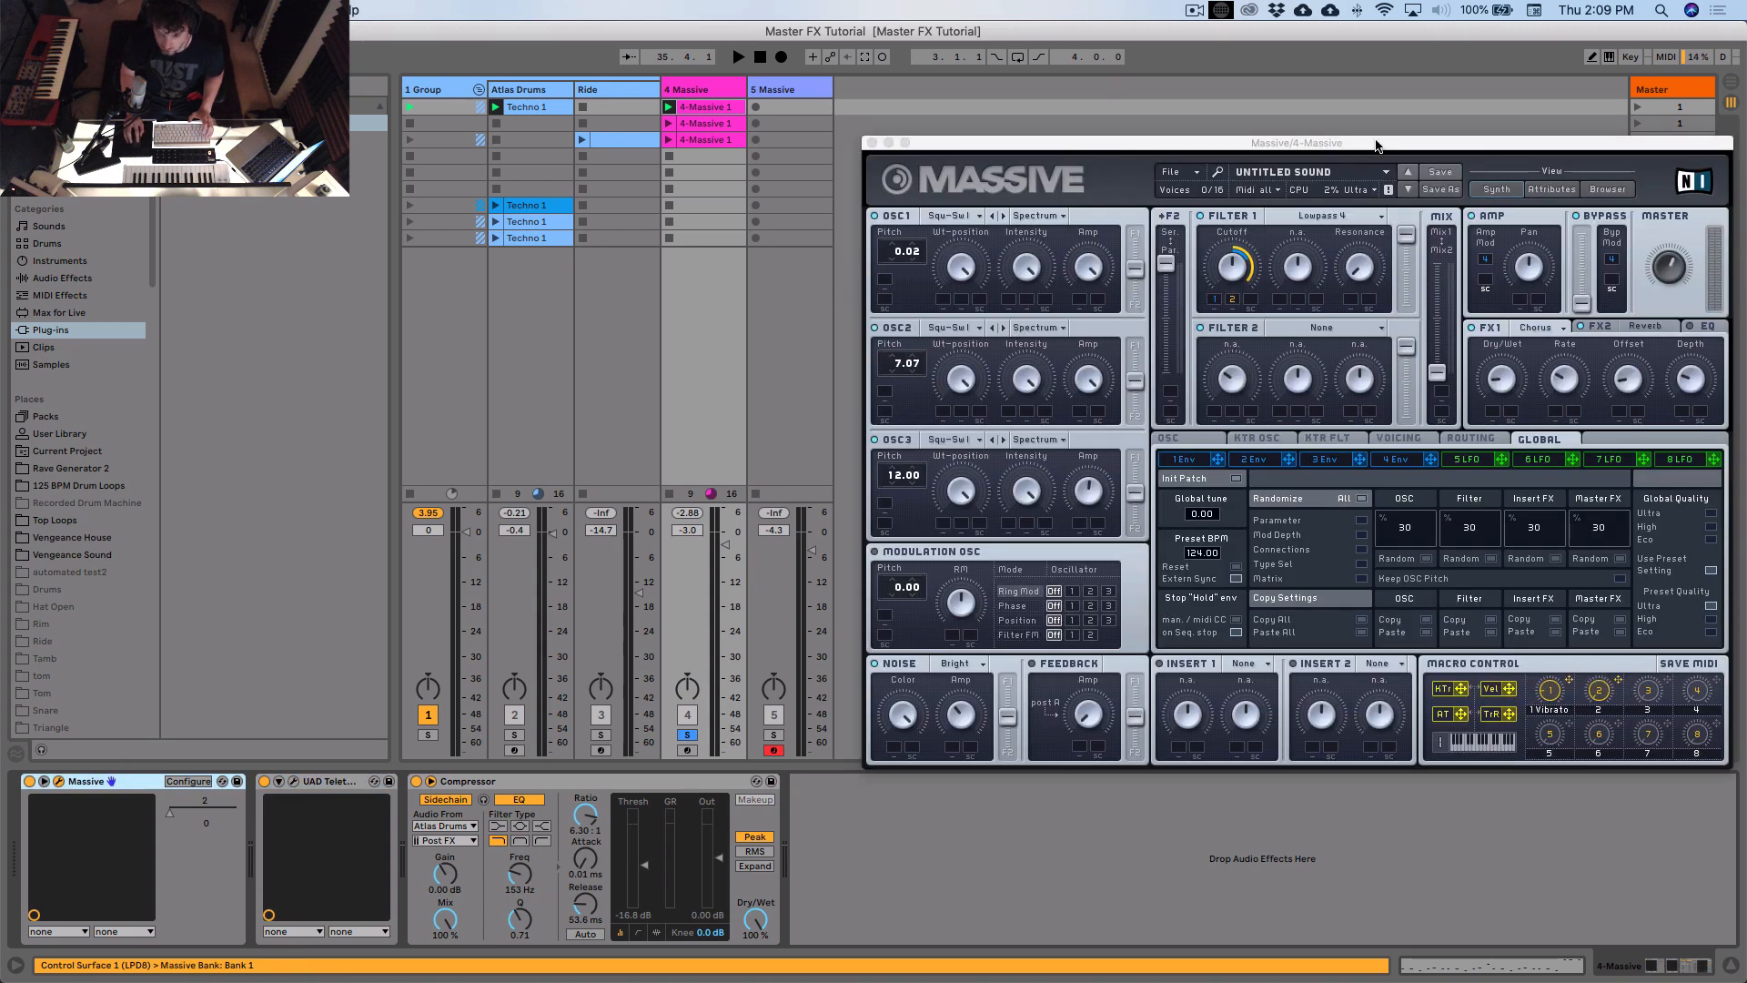
{"action": "left_click_drag", "start_coordinate": [1377, 145], "coordinate": [1298, 155]}
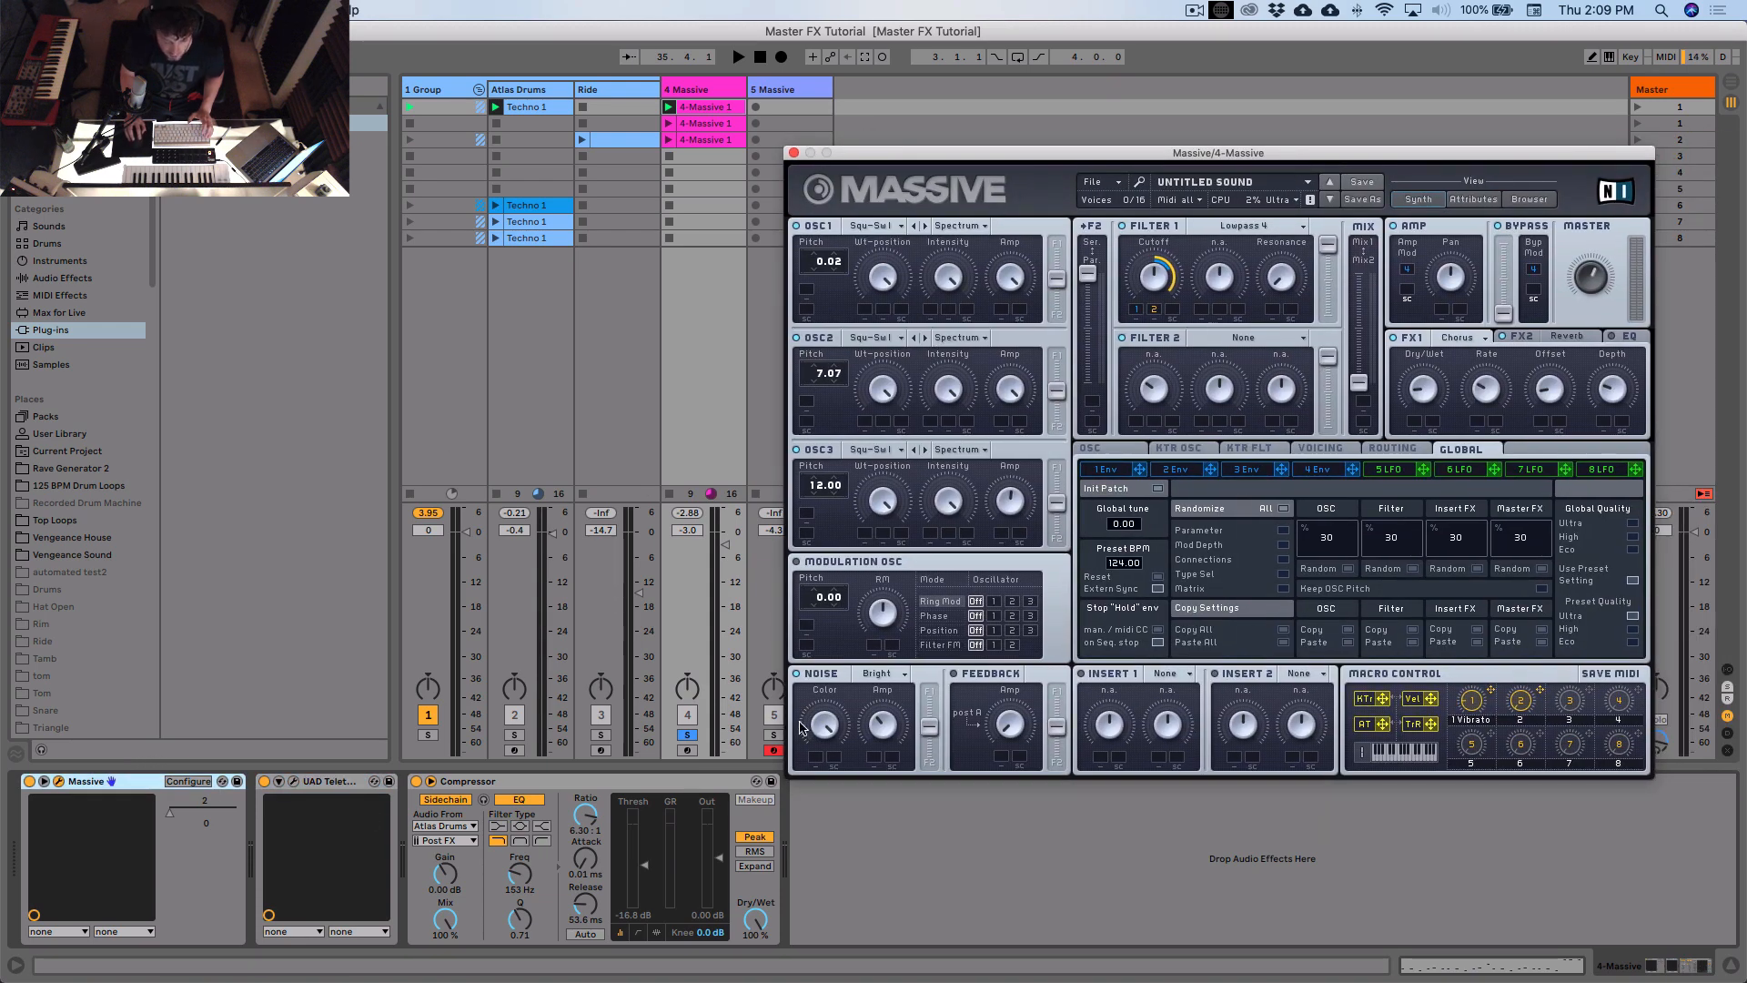
{"action": "key", "text": "space"}
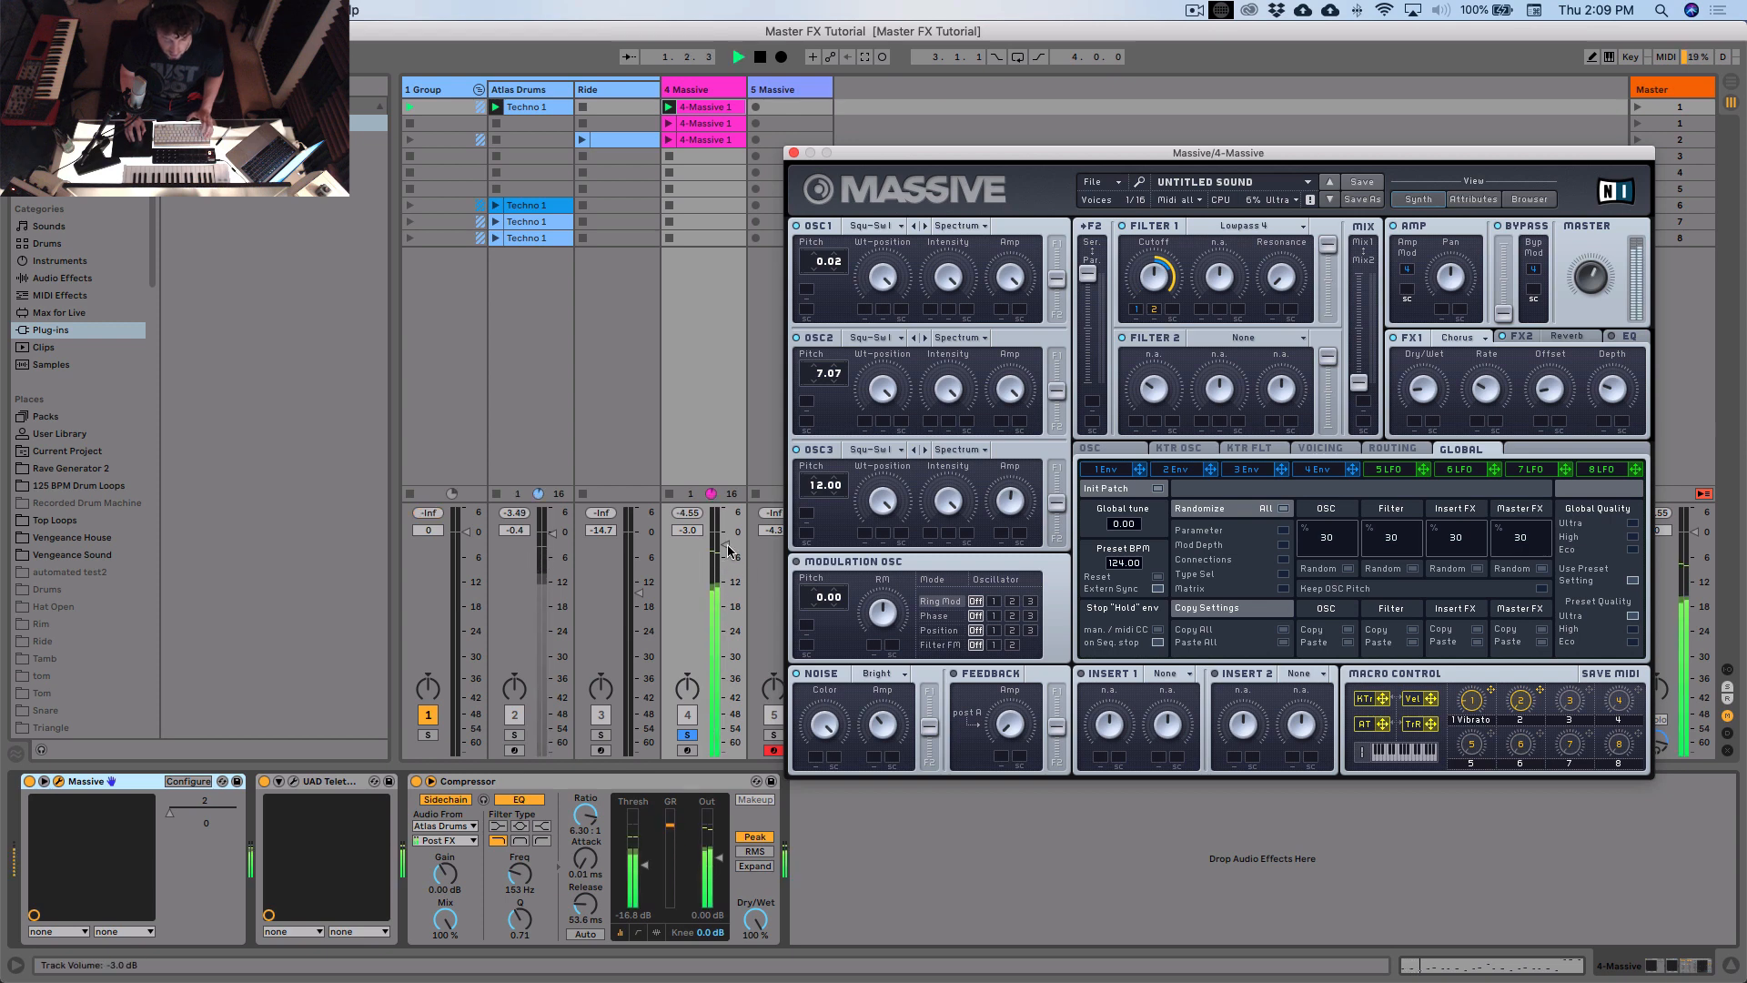
{"action": "left_click_drag", "start_coordinate": [726, 545], "coordinate": [727, 546]}
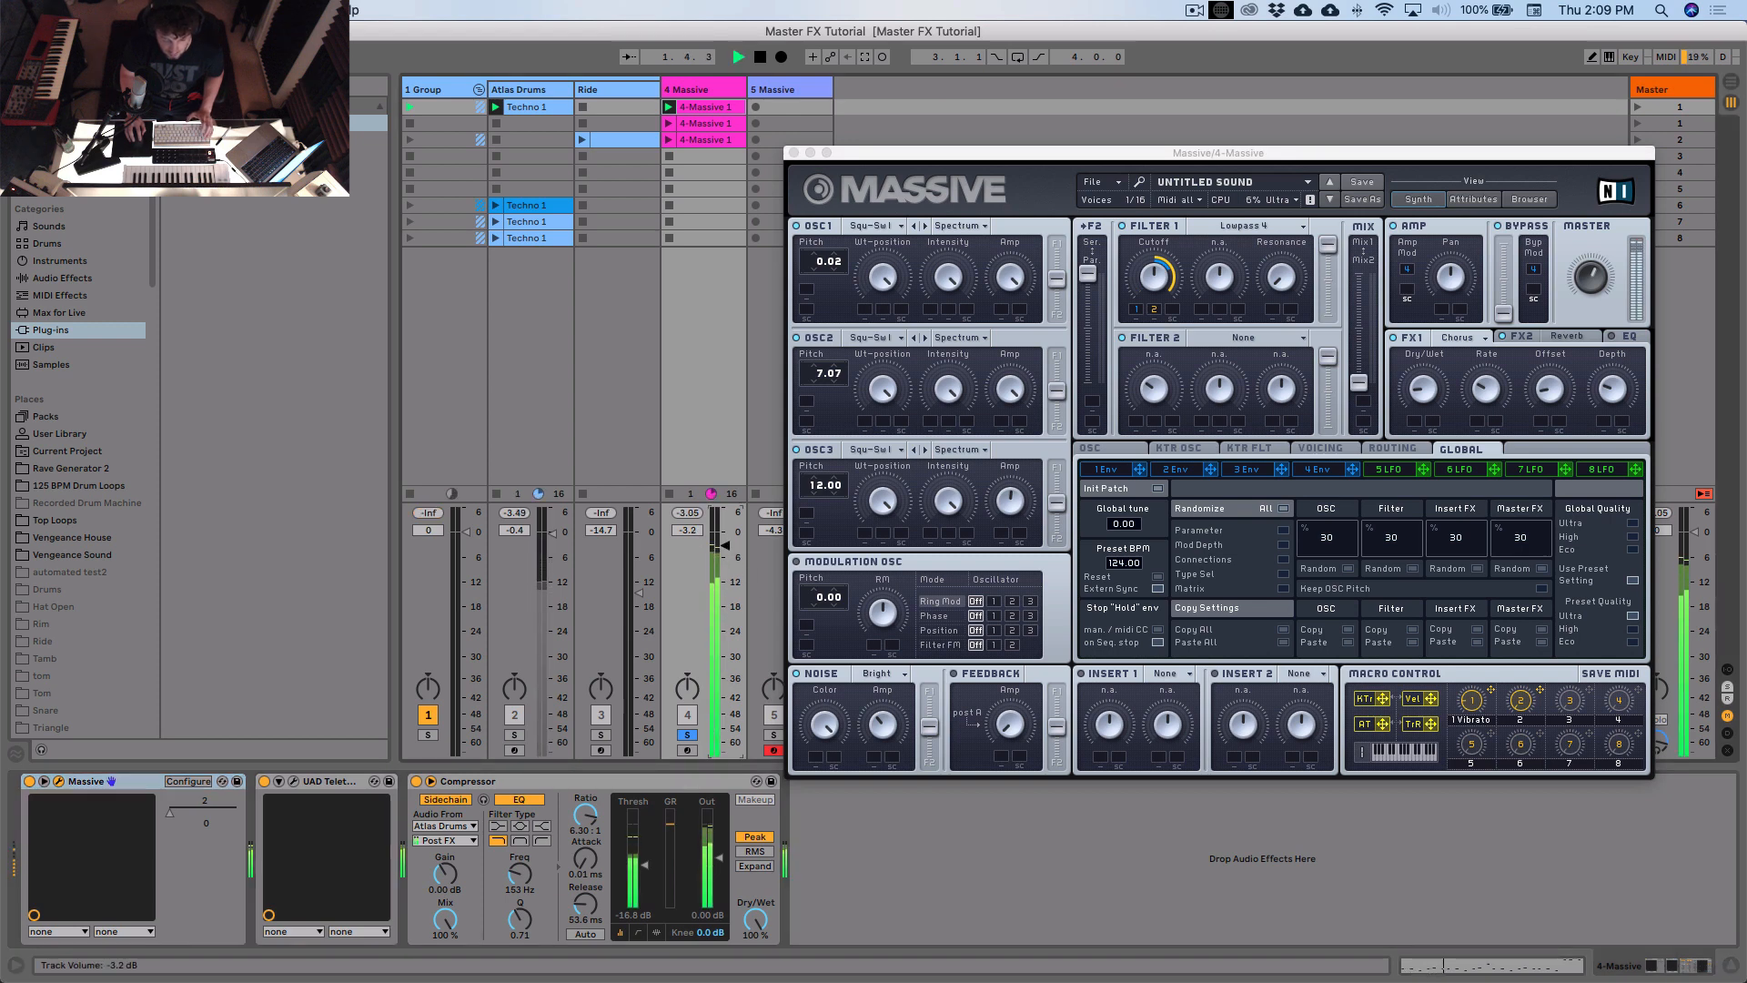
{"action": "left_click", "coordinate": [901, 158]}
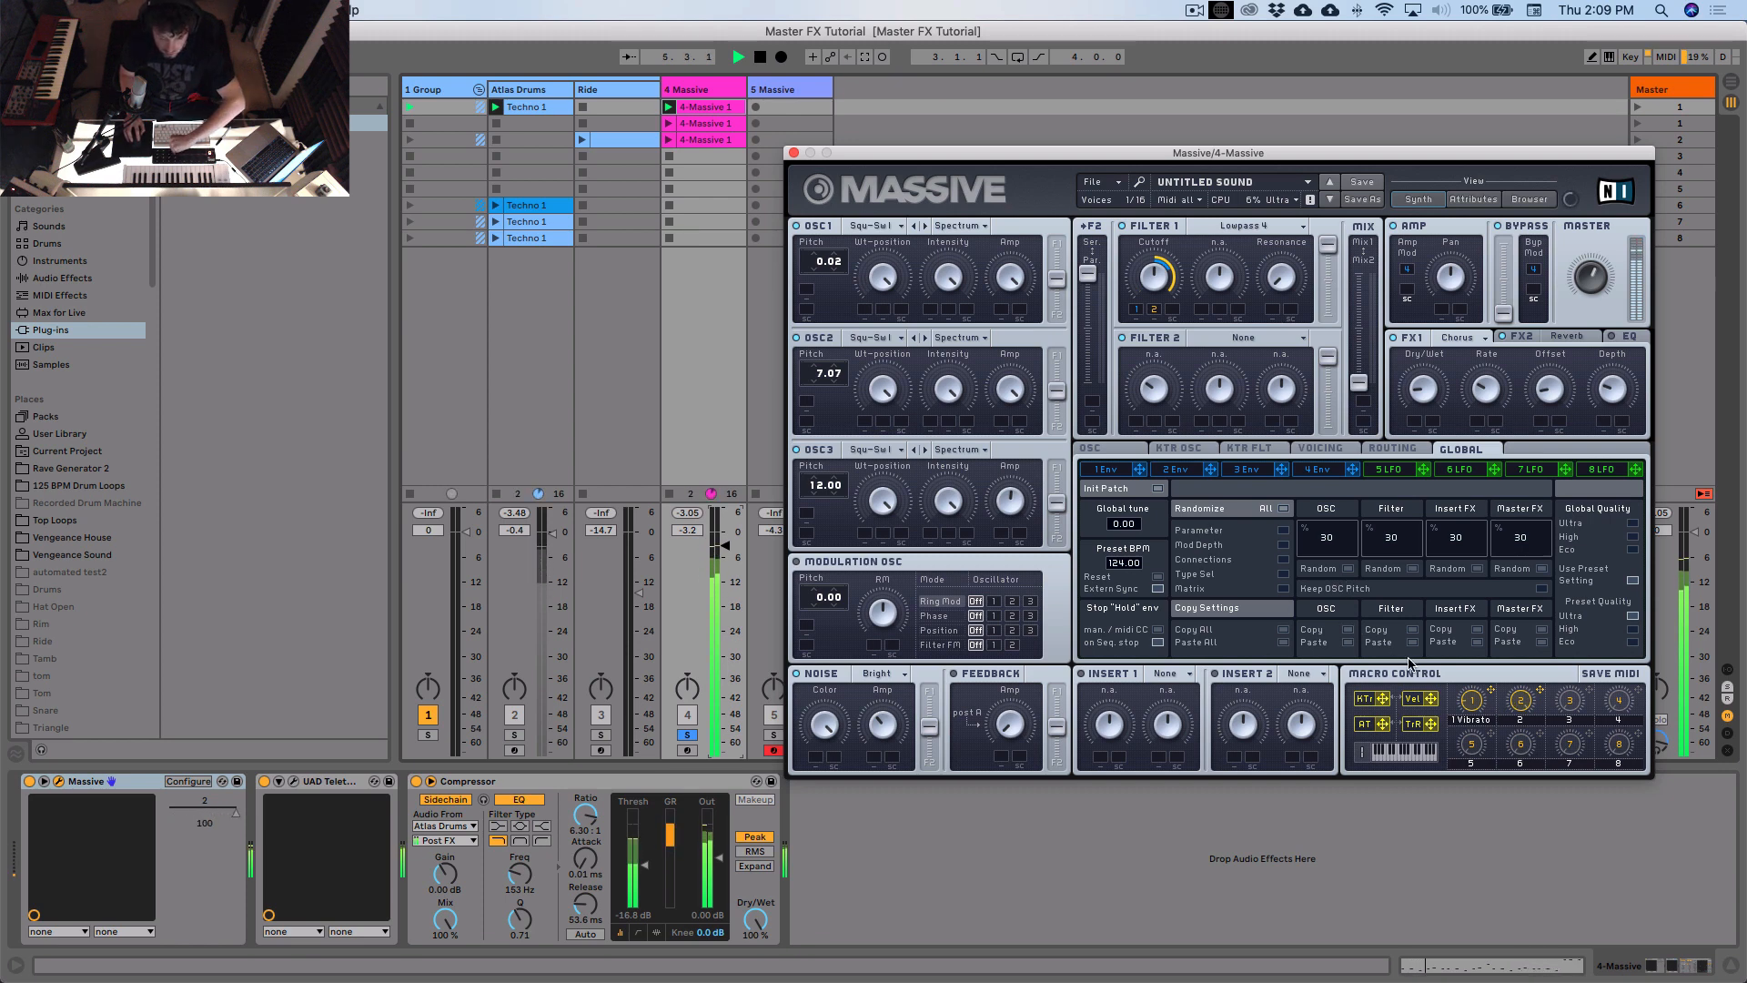
{"action": "left_click", "coordinate": [794, 153]}
Step: Copy the Techno 1 clip into the second and third slots of the Atlas Drums track and stop playback
{"action": "left_click", "coordinate": [538, 107]}
{"action": "left_click_drag", "start_coordinate": [538, 105], "coordinate": [538, 122]}
{"action": "left_click_drag", "start_coordinate": [538, 122], "coordinate": [543, 140]}
{"action": "key", "text": "space"}
Step: Deactivate all D1 to G1 notes in the first Techno 1 clip so only the C1 kick plays, and check the two copies
{"action": "double_click", "coordinate": [535, 107]}
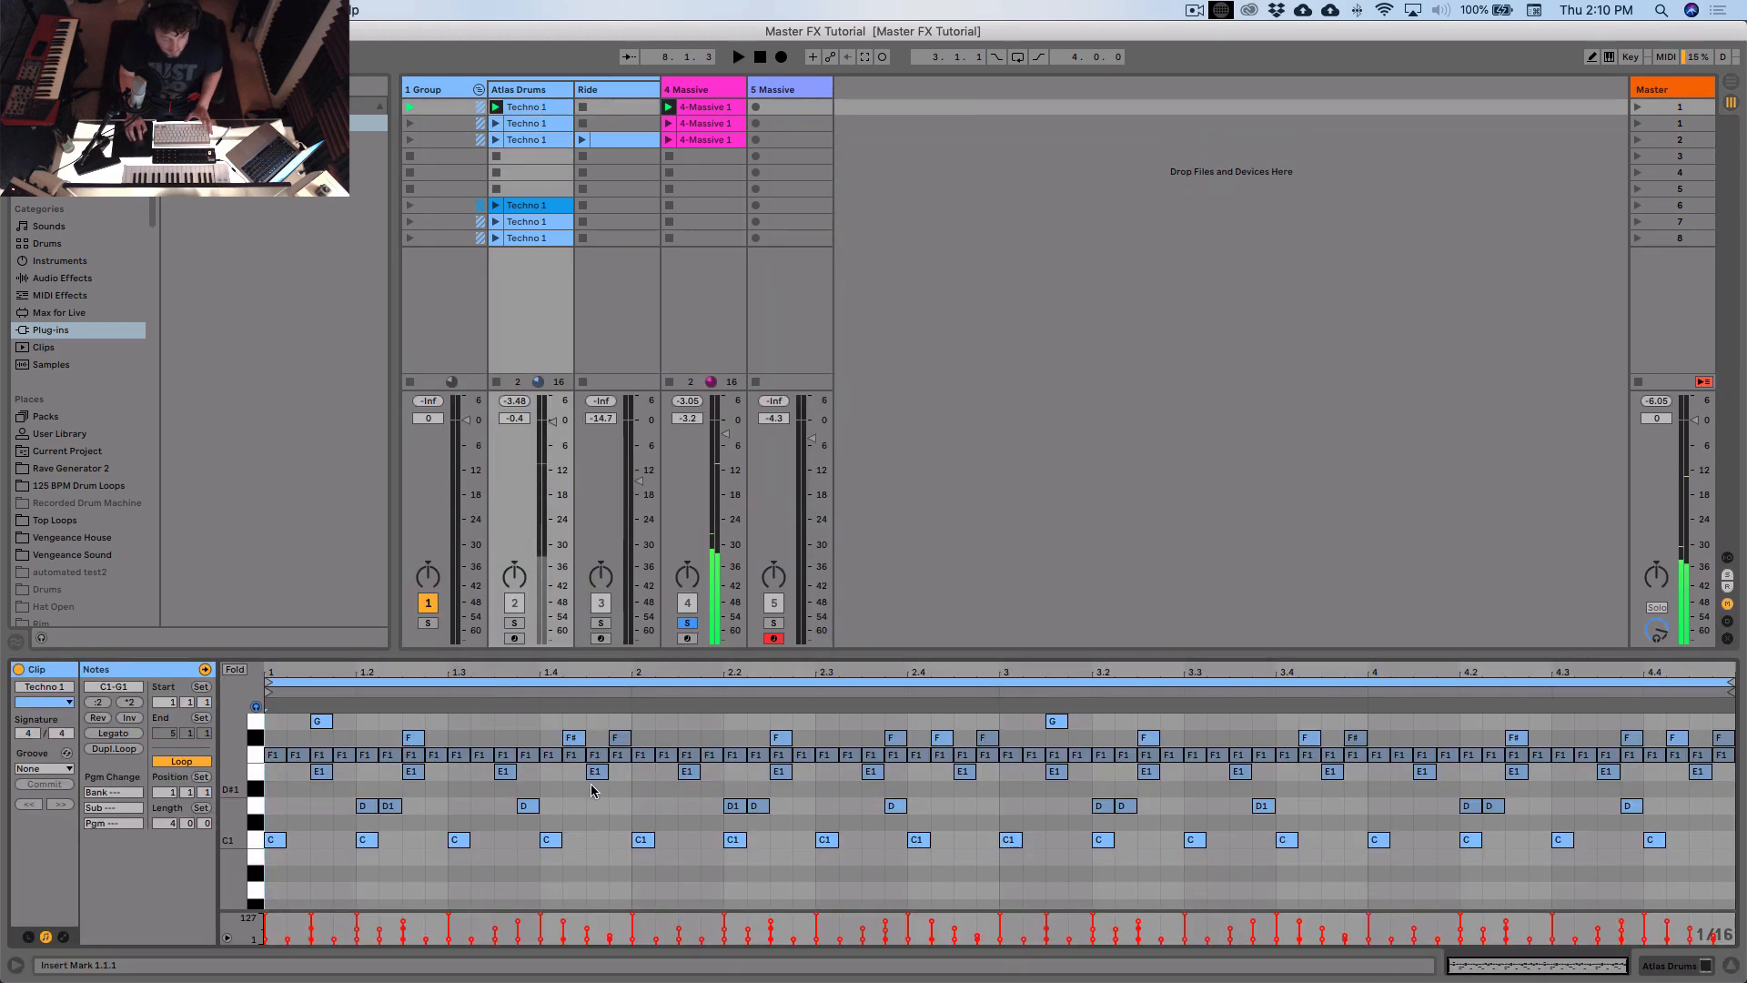
{"action": "left_click_drag", "start_coordinate": [270, 719], "coordinate": [1149, 797]}
{"action": "left_click_drag", "start_coordinate": [1296, 809], "coordinate": [1735, 830]}
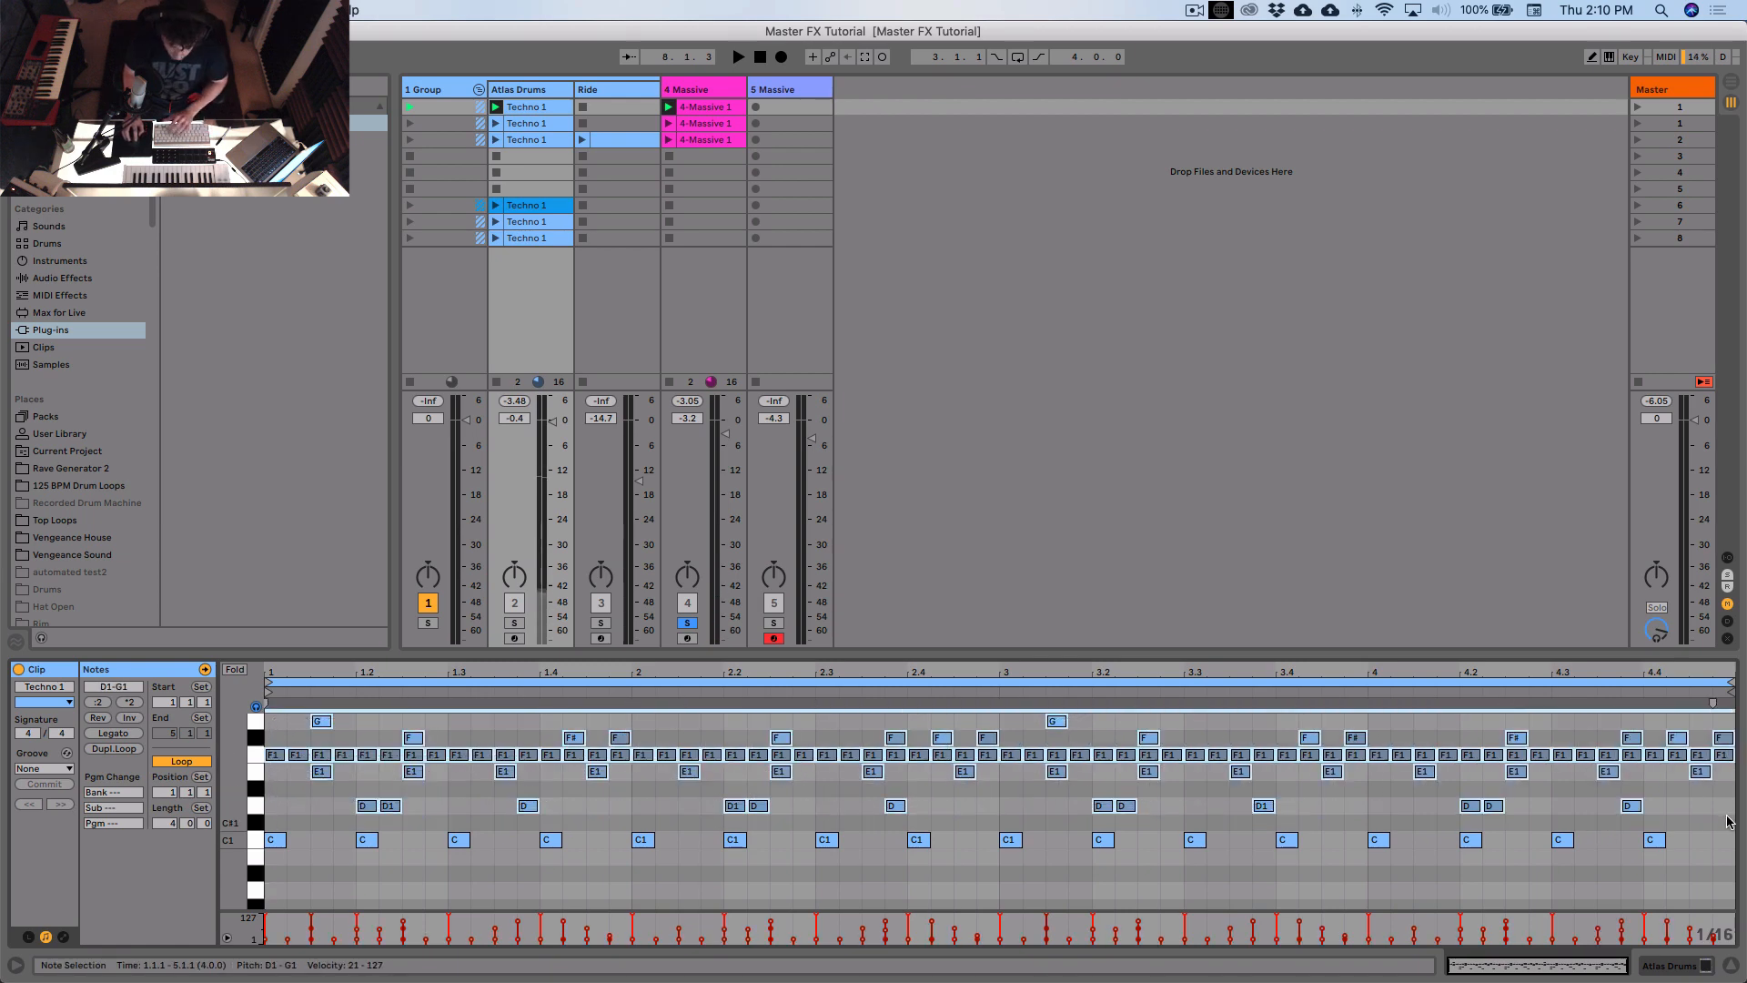
{"action": "left_click", "coordinate": [531, 123]}
{"action": "left_click", "coordinate": [532, 139]}
{"action": "left_click", "coordinate": [529, 107]}
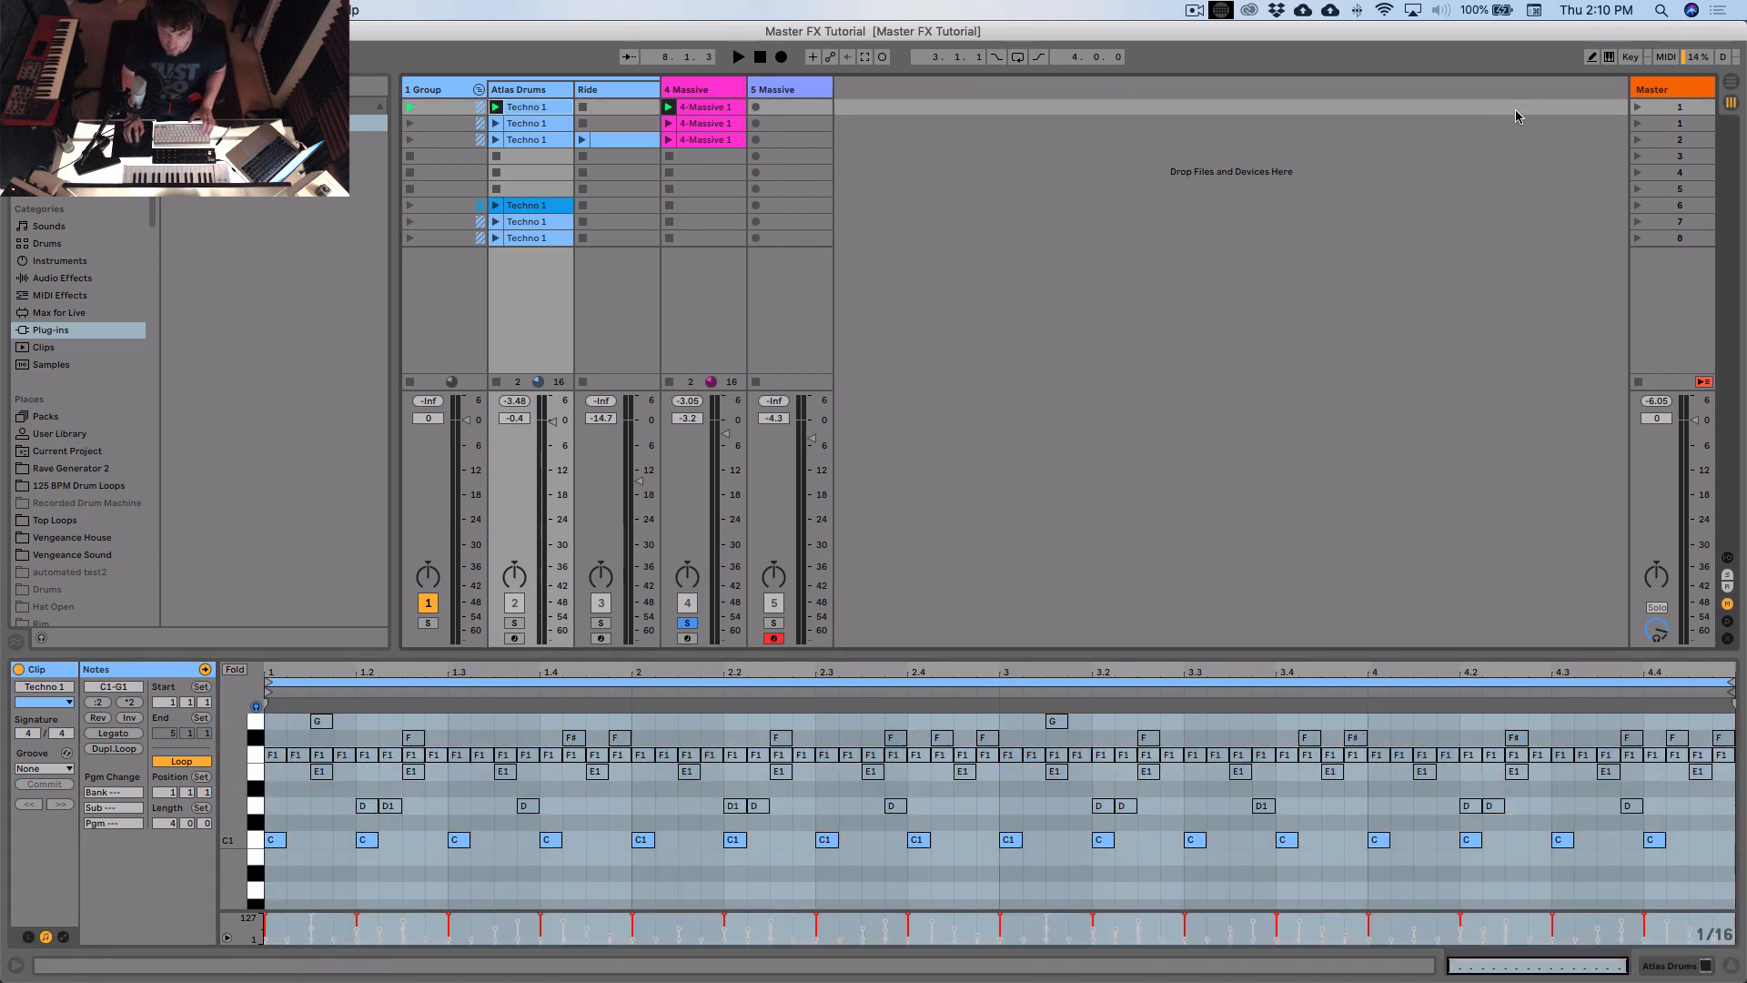
Step: Launch the first scene and turn off solo on the 4 Massive track
{"action": "left_click", "coordinate": [1656, 105]}
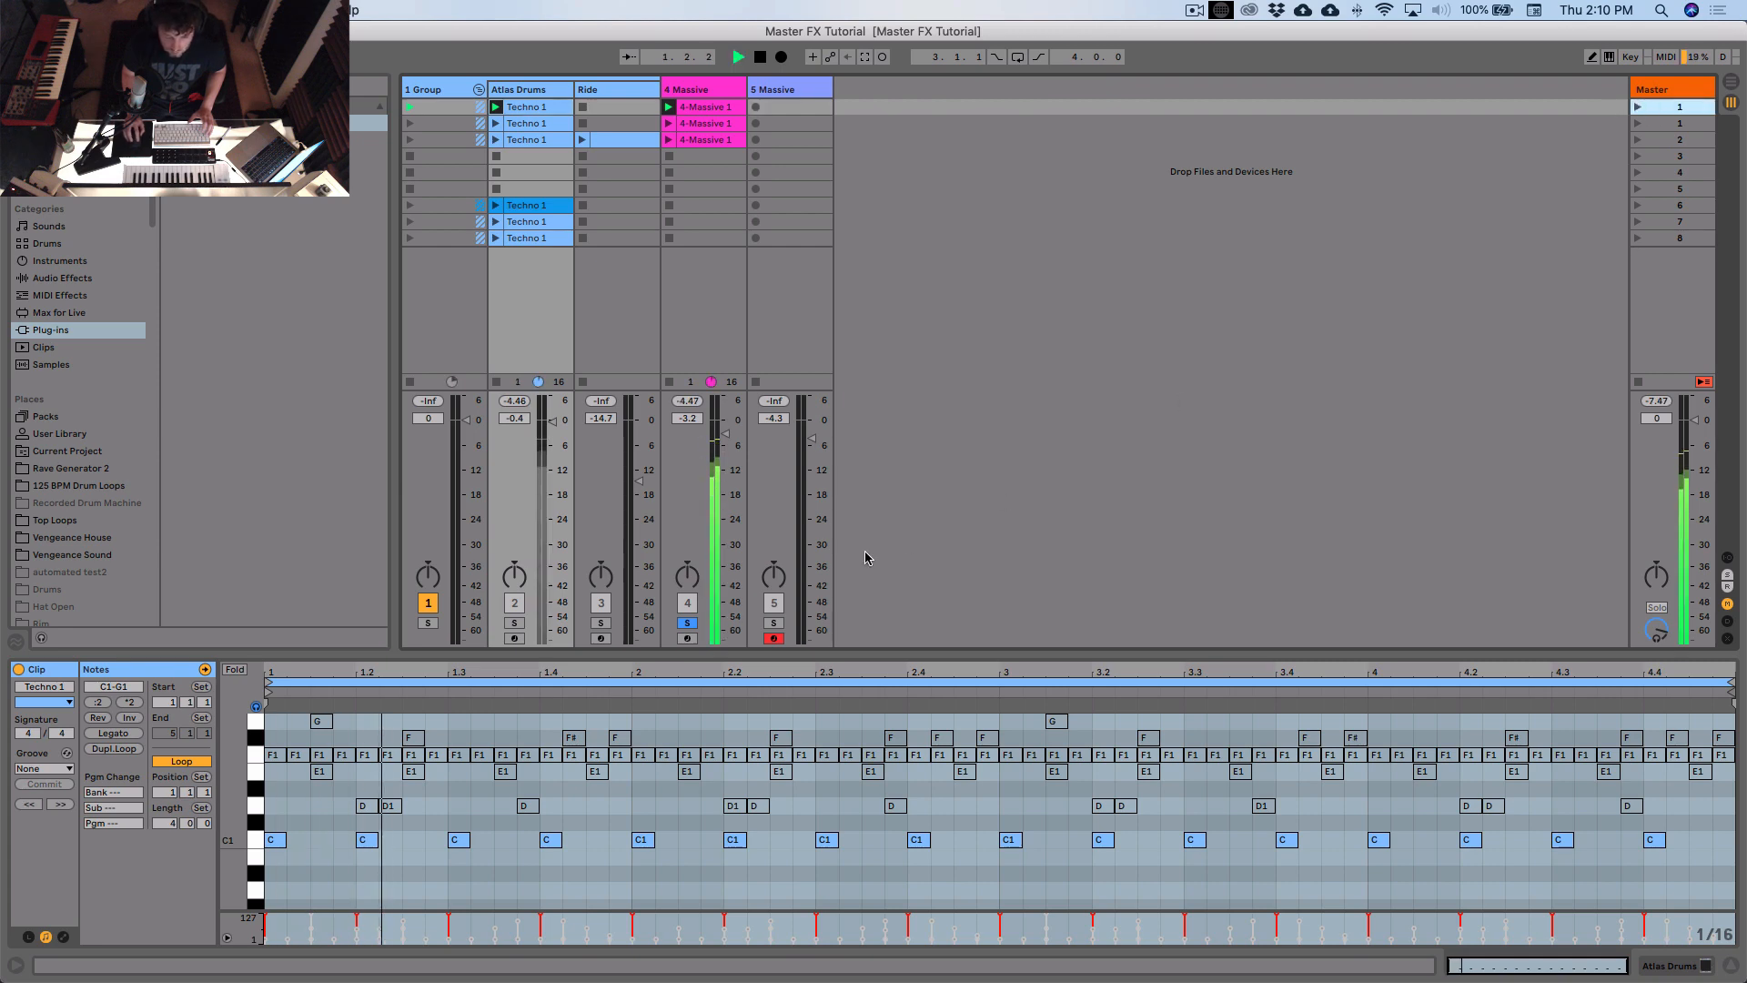
{"action": "left_click", "coordinate": [688, 623]}
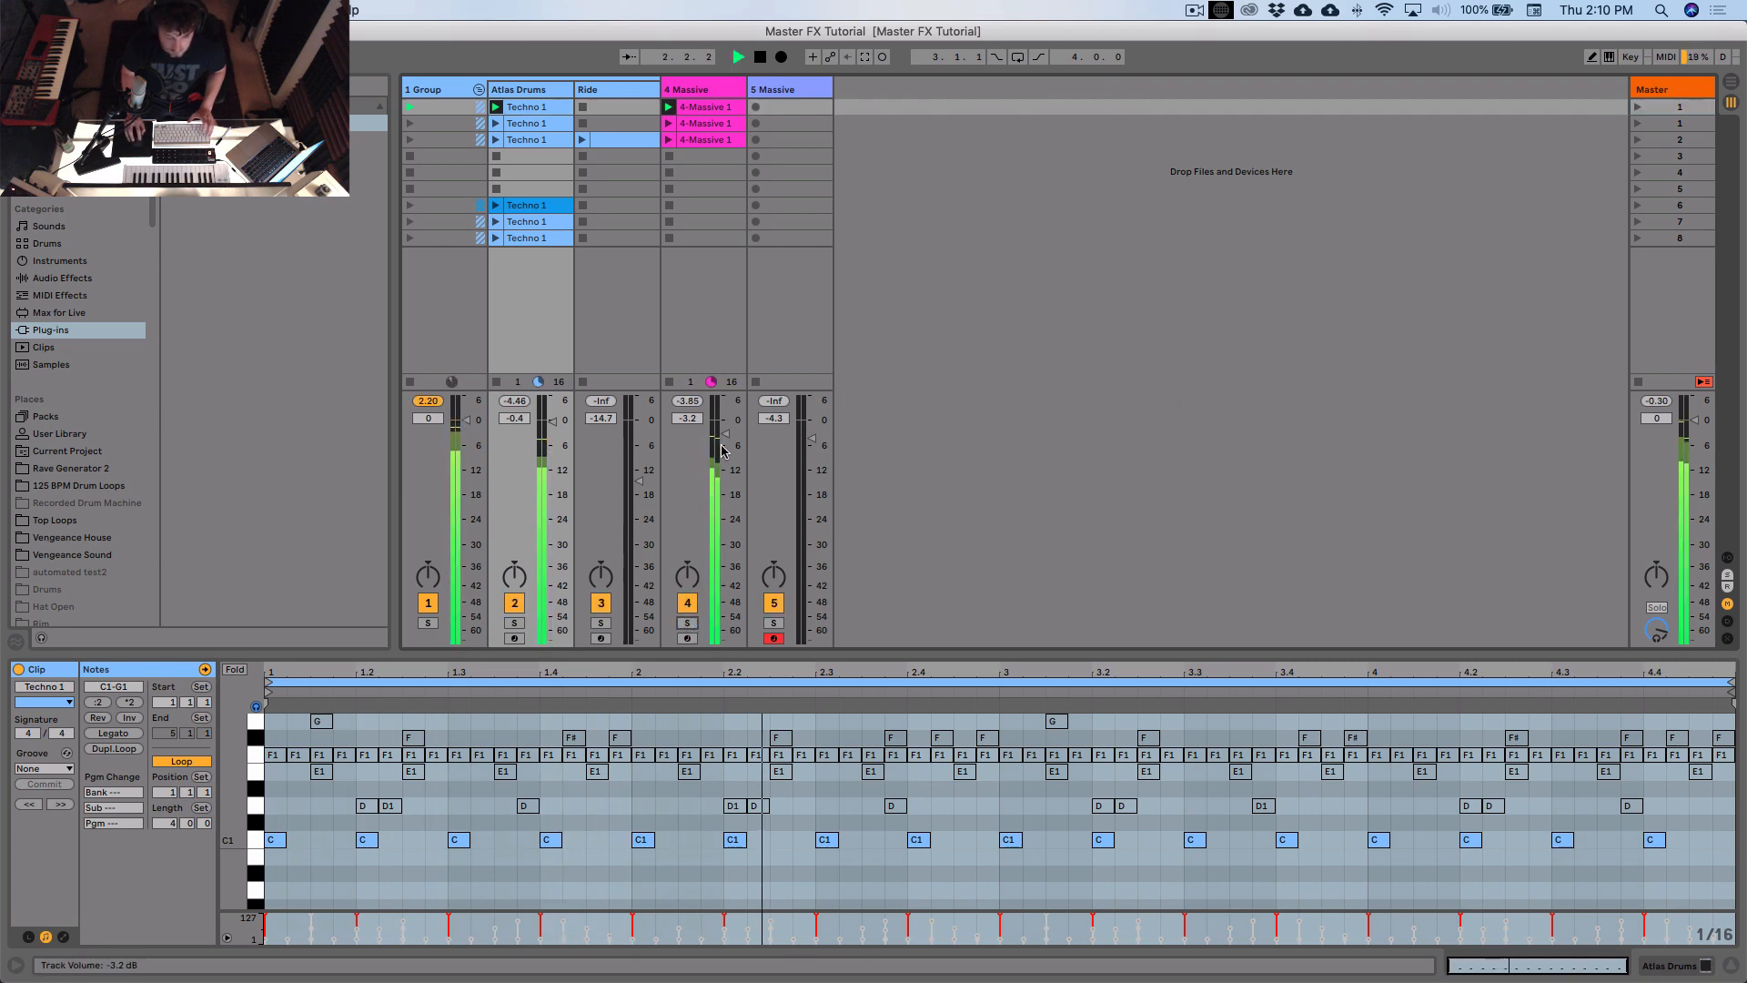
Step: Add the Utility audio effect after Atlas on the Atlas Drums track
{"action": "double_click", "coordinate": [535, 90]}
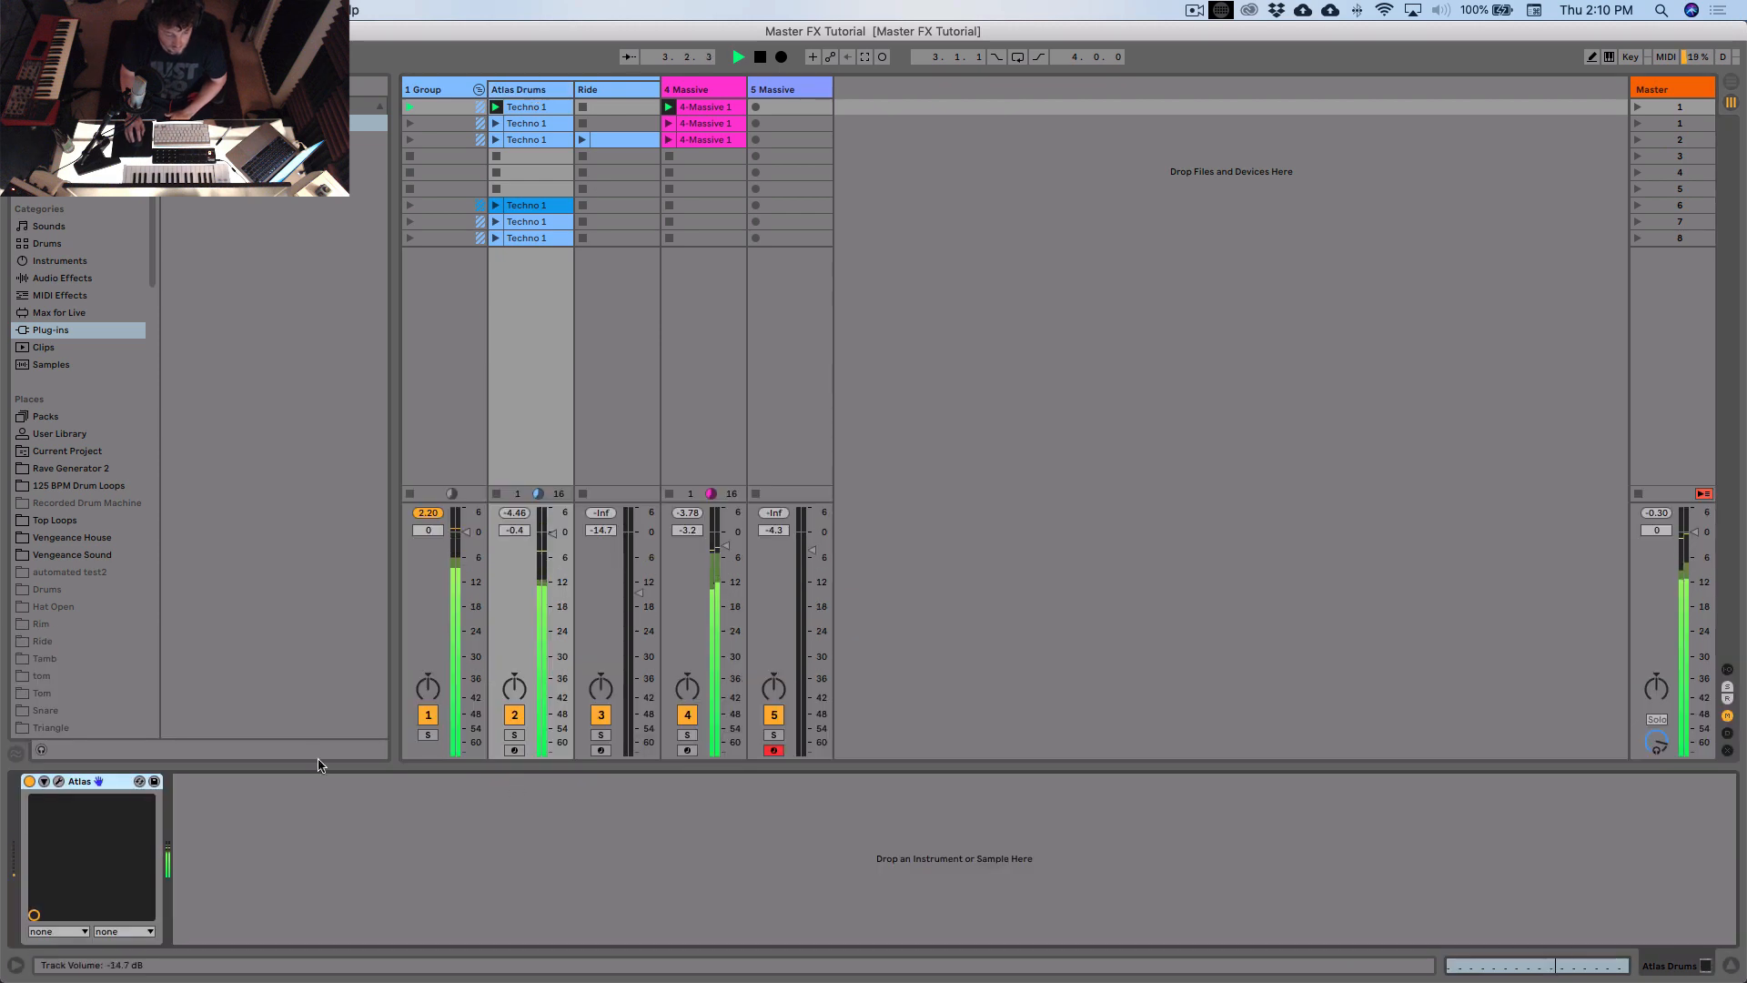
{"action": "left_click", "coordinate": [94, 278]}
{"action": "scroll", "coordinate": [213, 436], "scroll_direction": "down", "scroll_amount": 2}
{"action": "left_click_drag", "start_coordinate": [207, 694], "coordinate": [249, 783]}
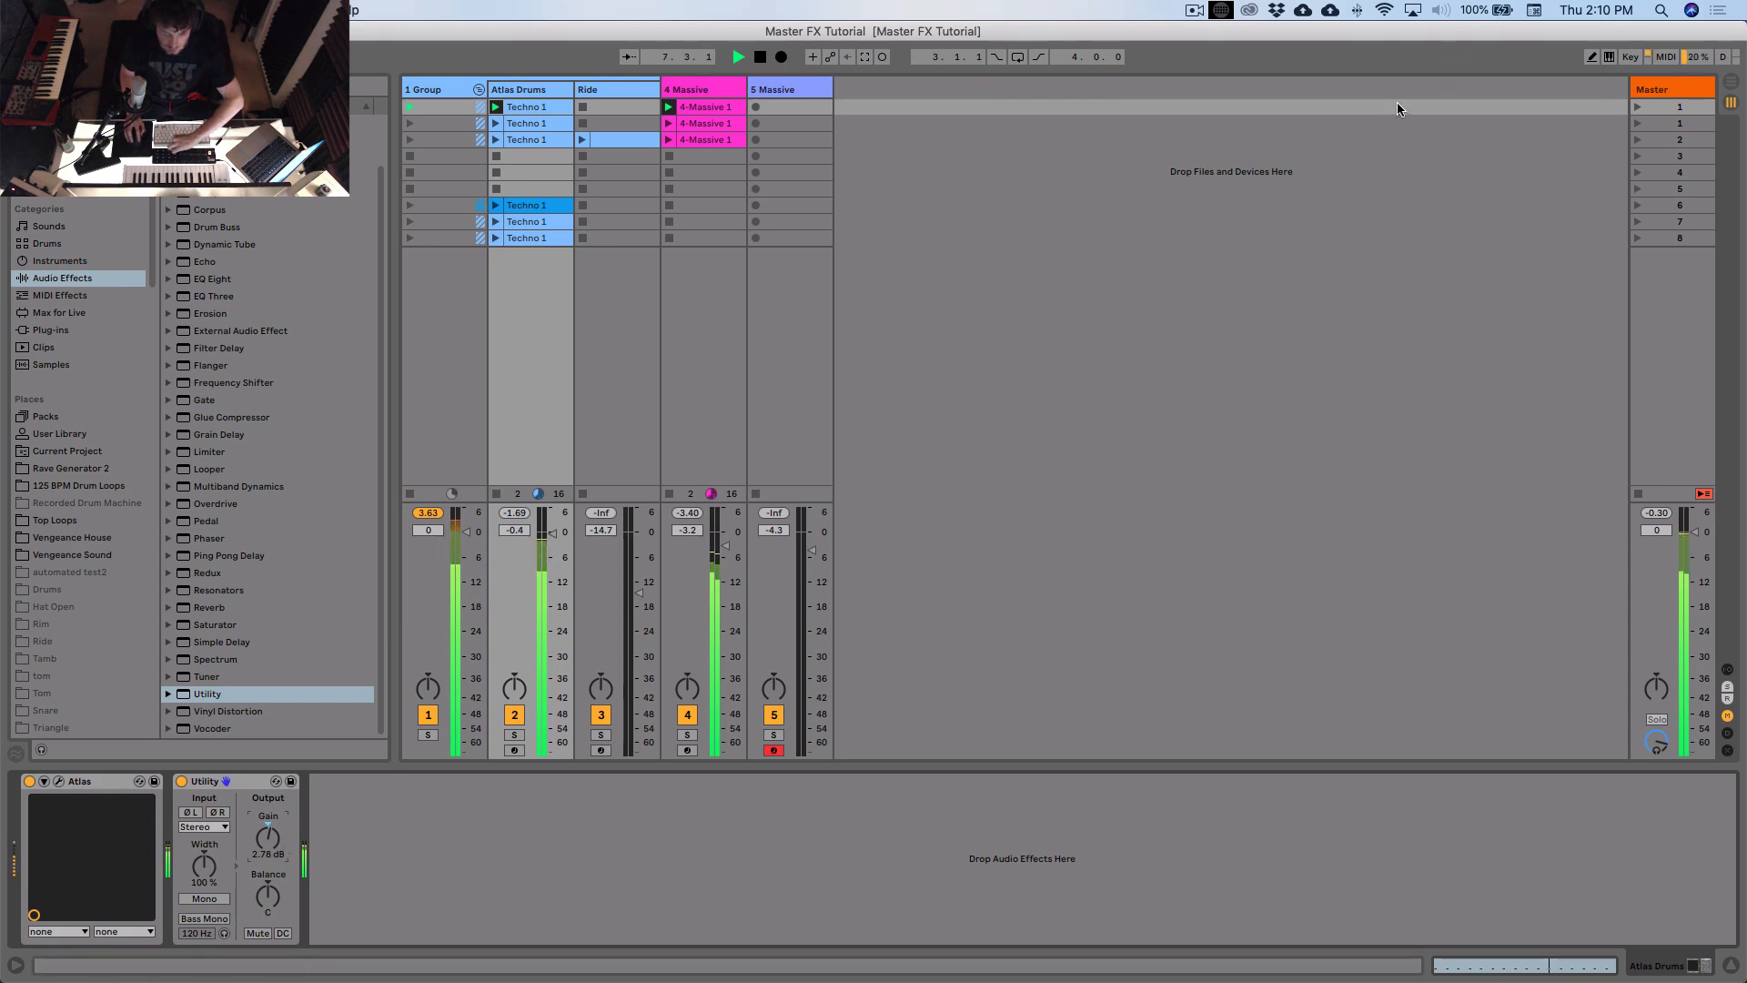
Step: Launch the second scene and set the volume of the Clap Snappy_072 pad in Atlas to -2.76 dB
{"action": "left_click", "coordinate": [1637, 124]}
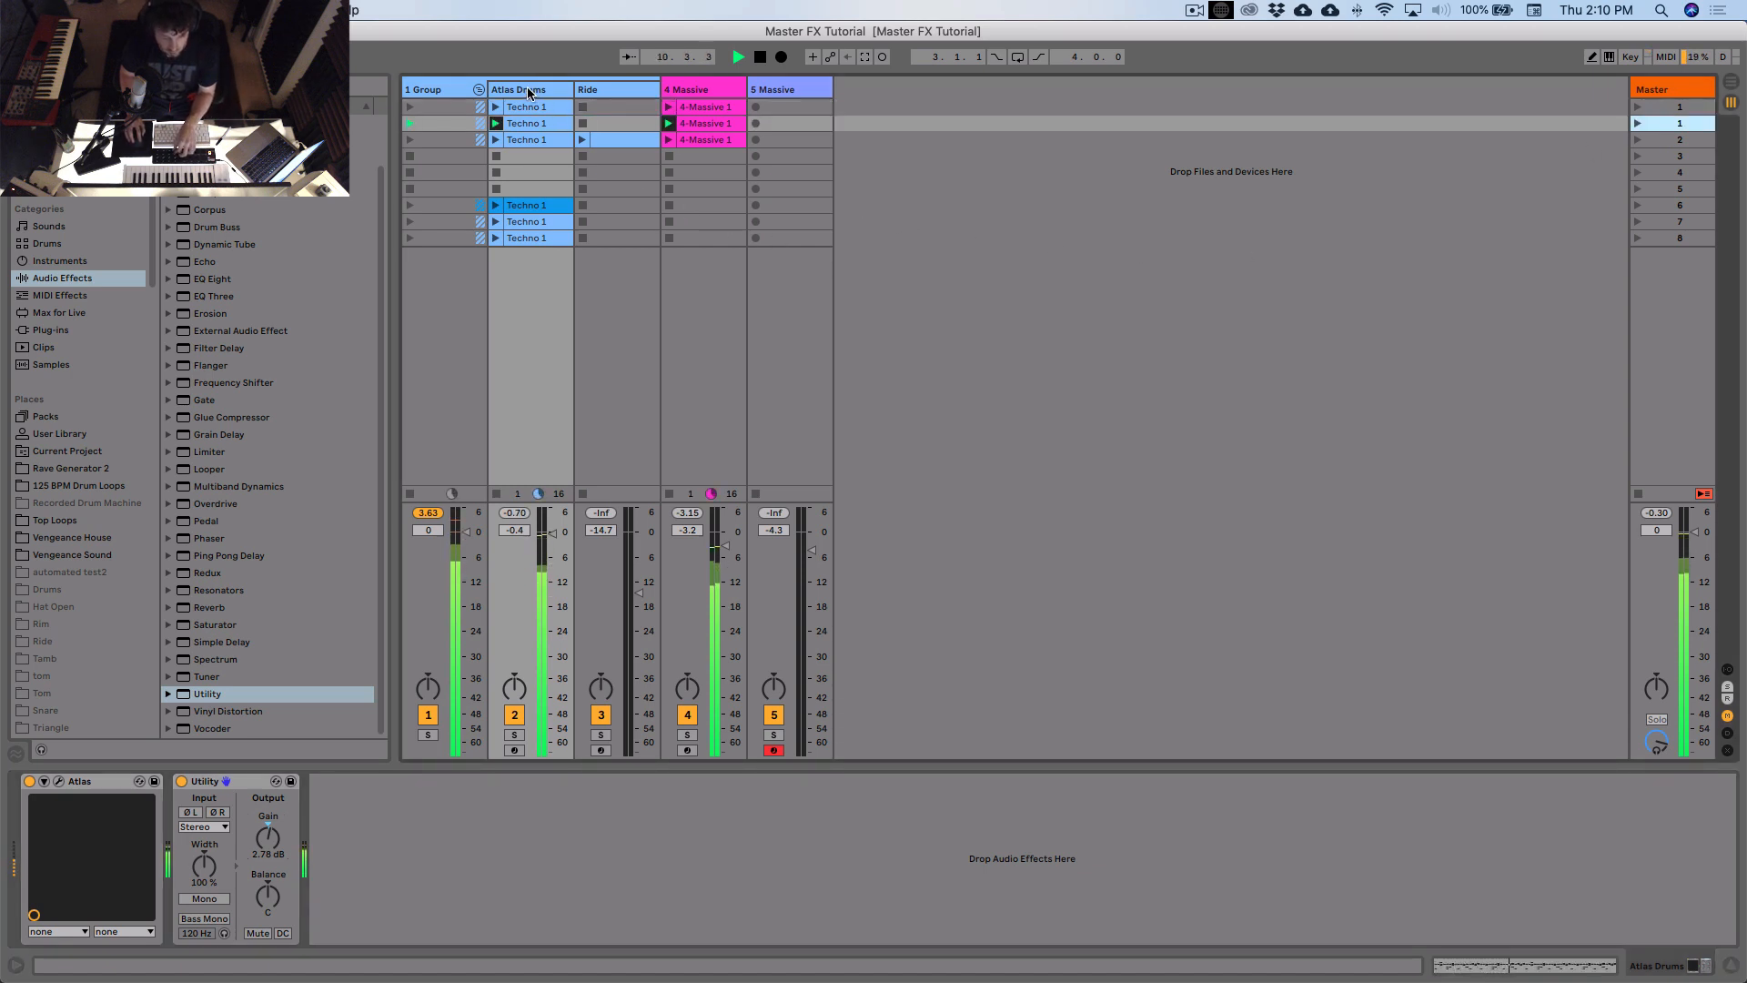
{"action": "left_click", "coordinate": [100, 786]}
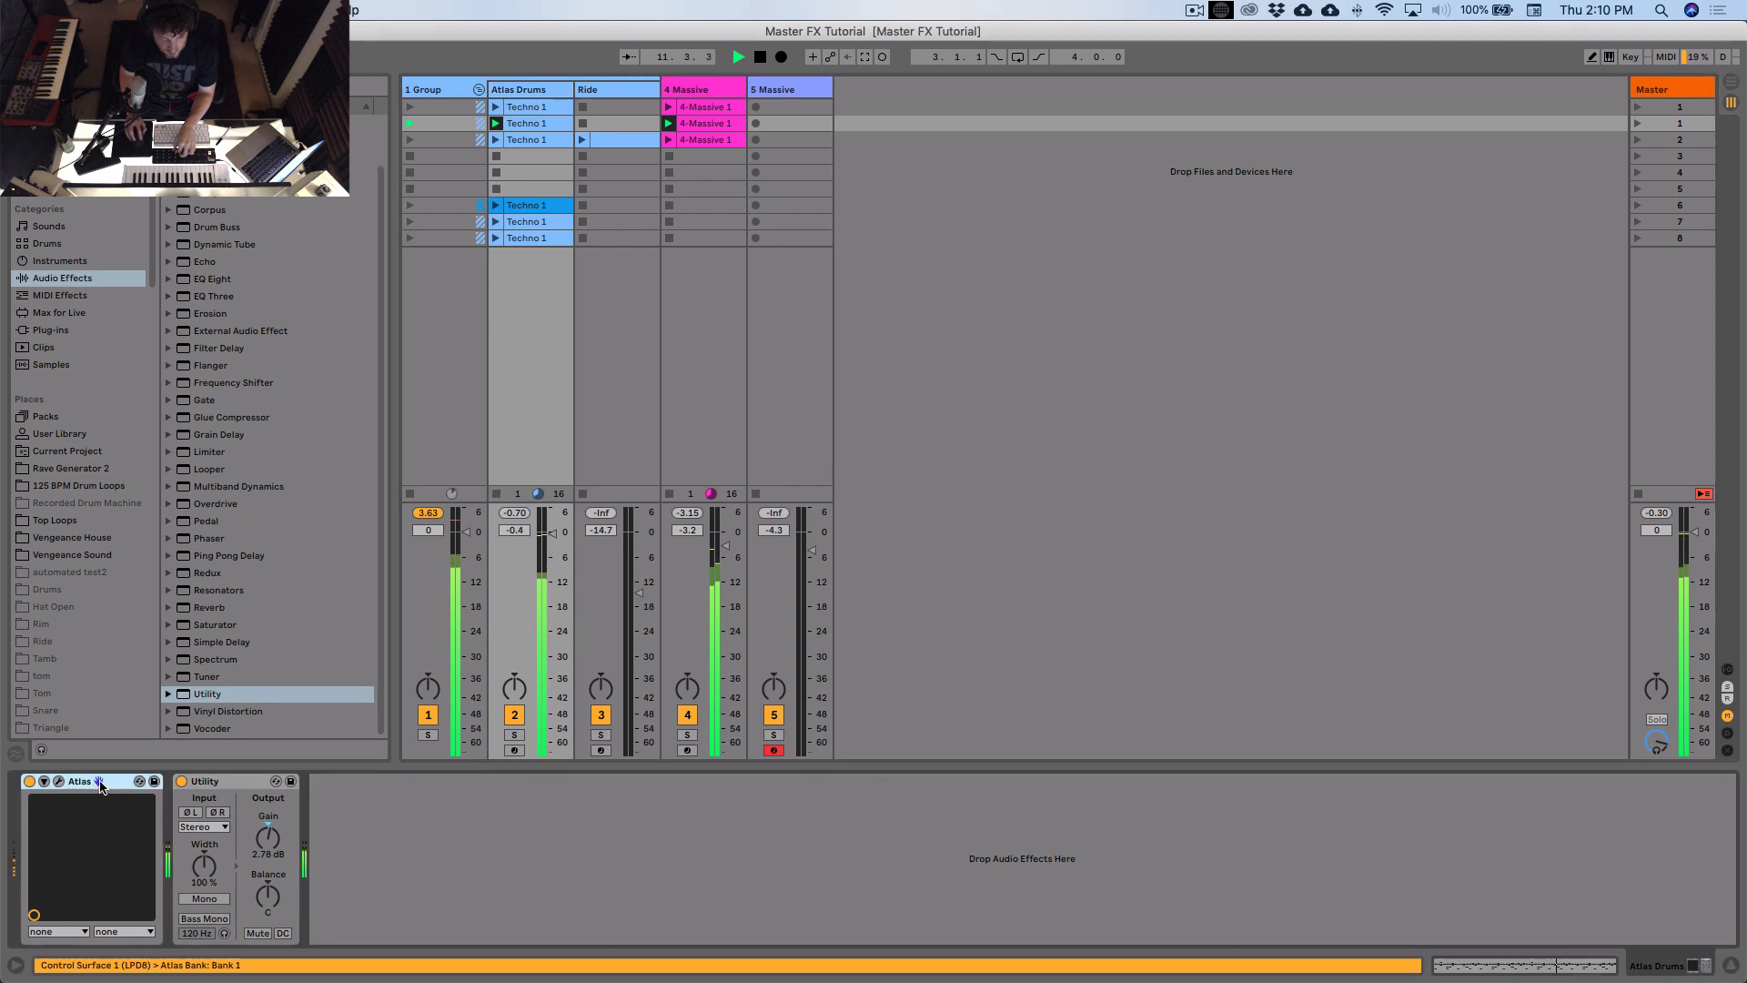
{"action": "left_click", "coordinate": [58, 781]}
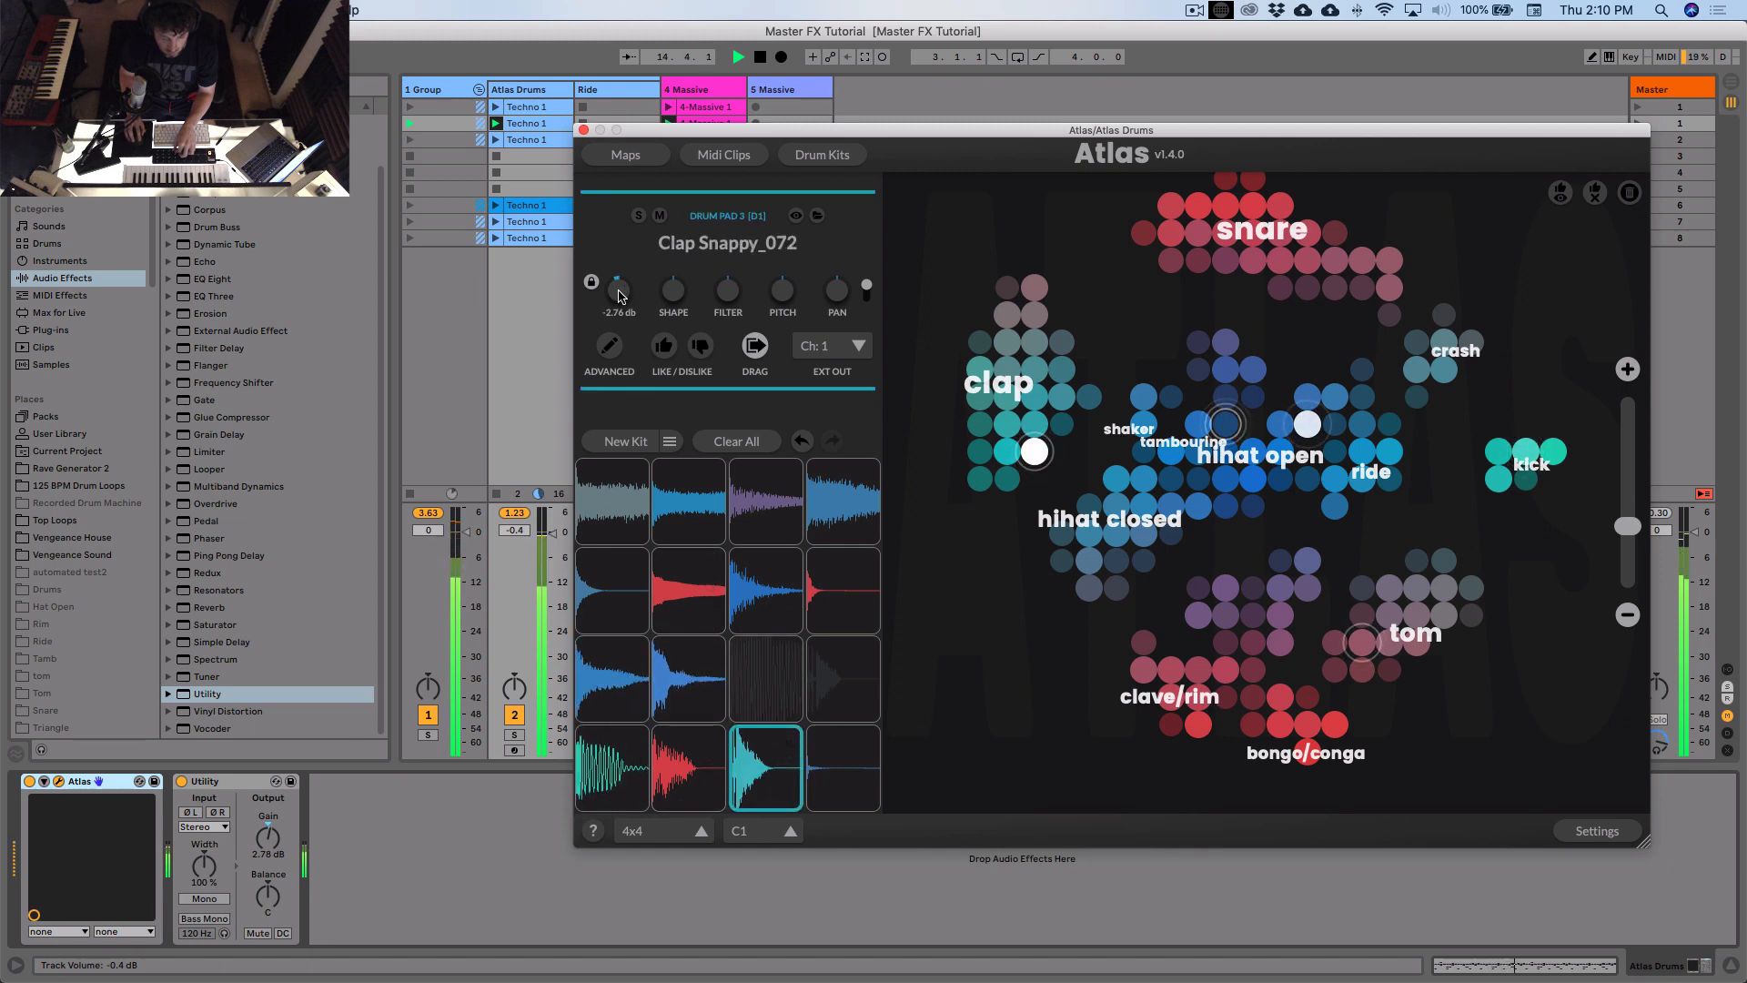
{"action": "left_click", "coordinate": [583, 130]}
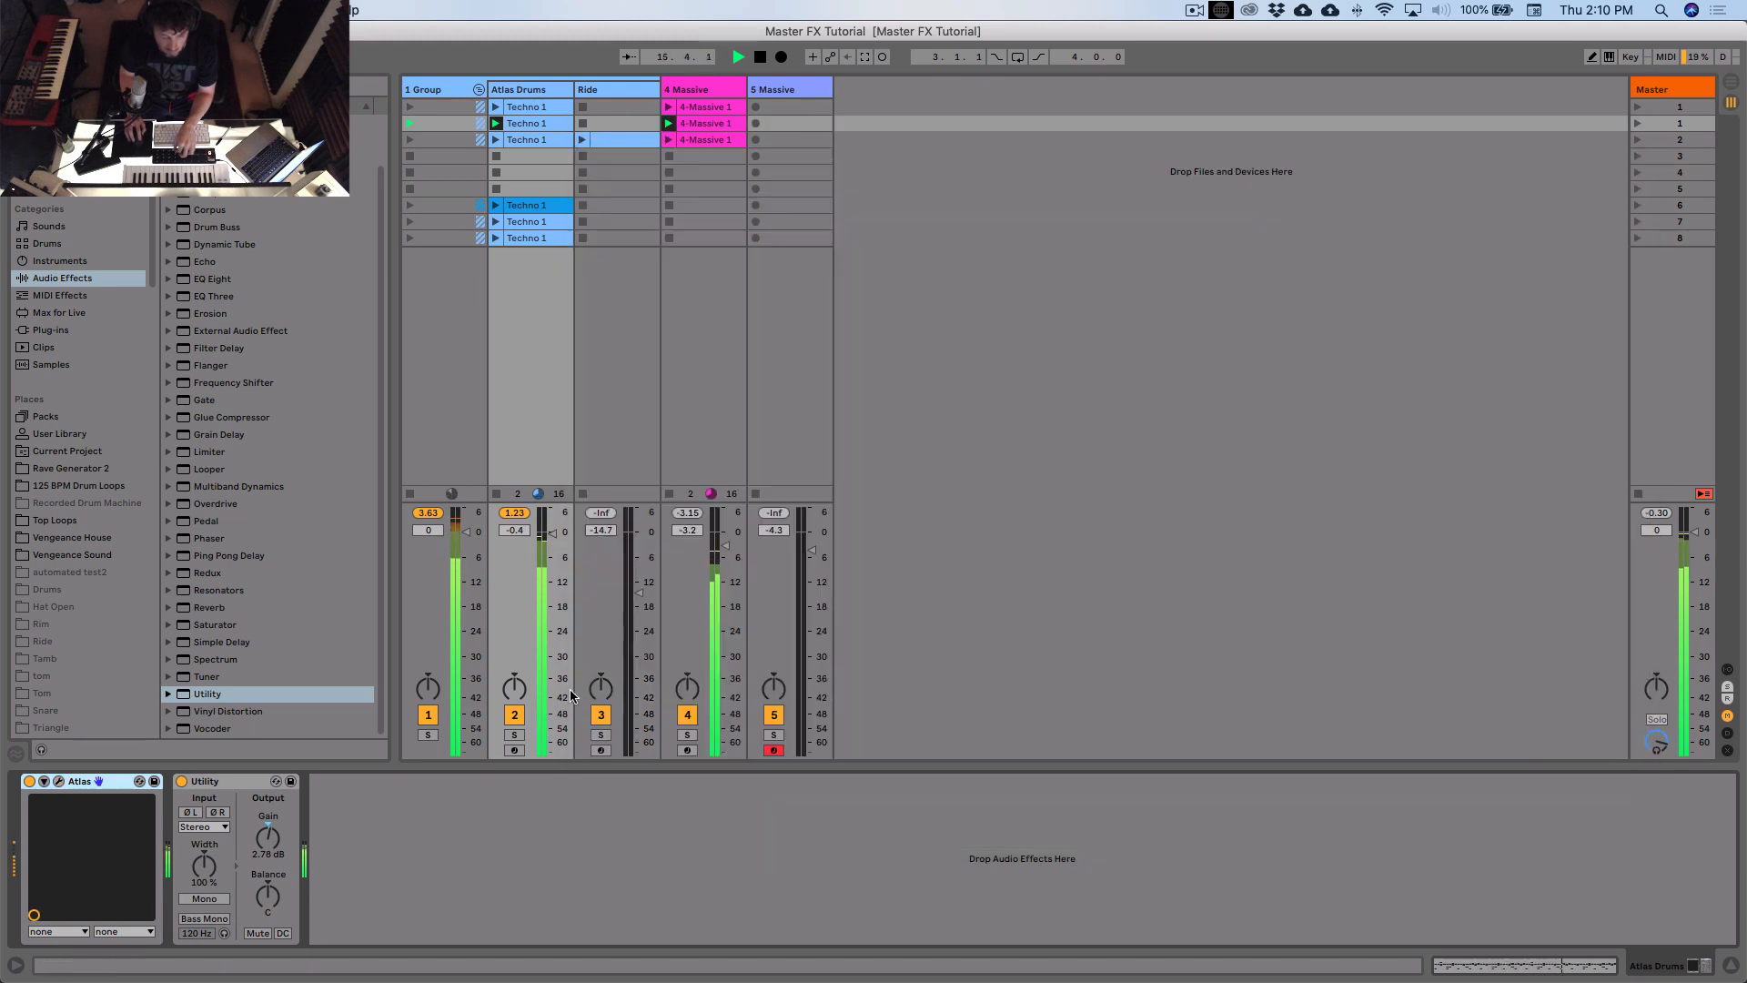
Step: While scene 2 plays, set the Ride track volume to -13.3 dB and the 4 Massive track volume to -2.8 dB
{"action": "left_click", "coordinate": [1661, 143]}
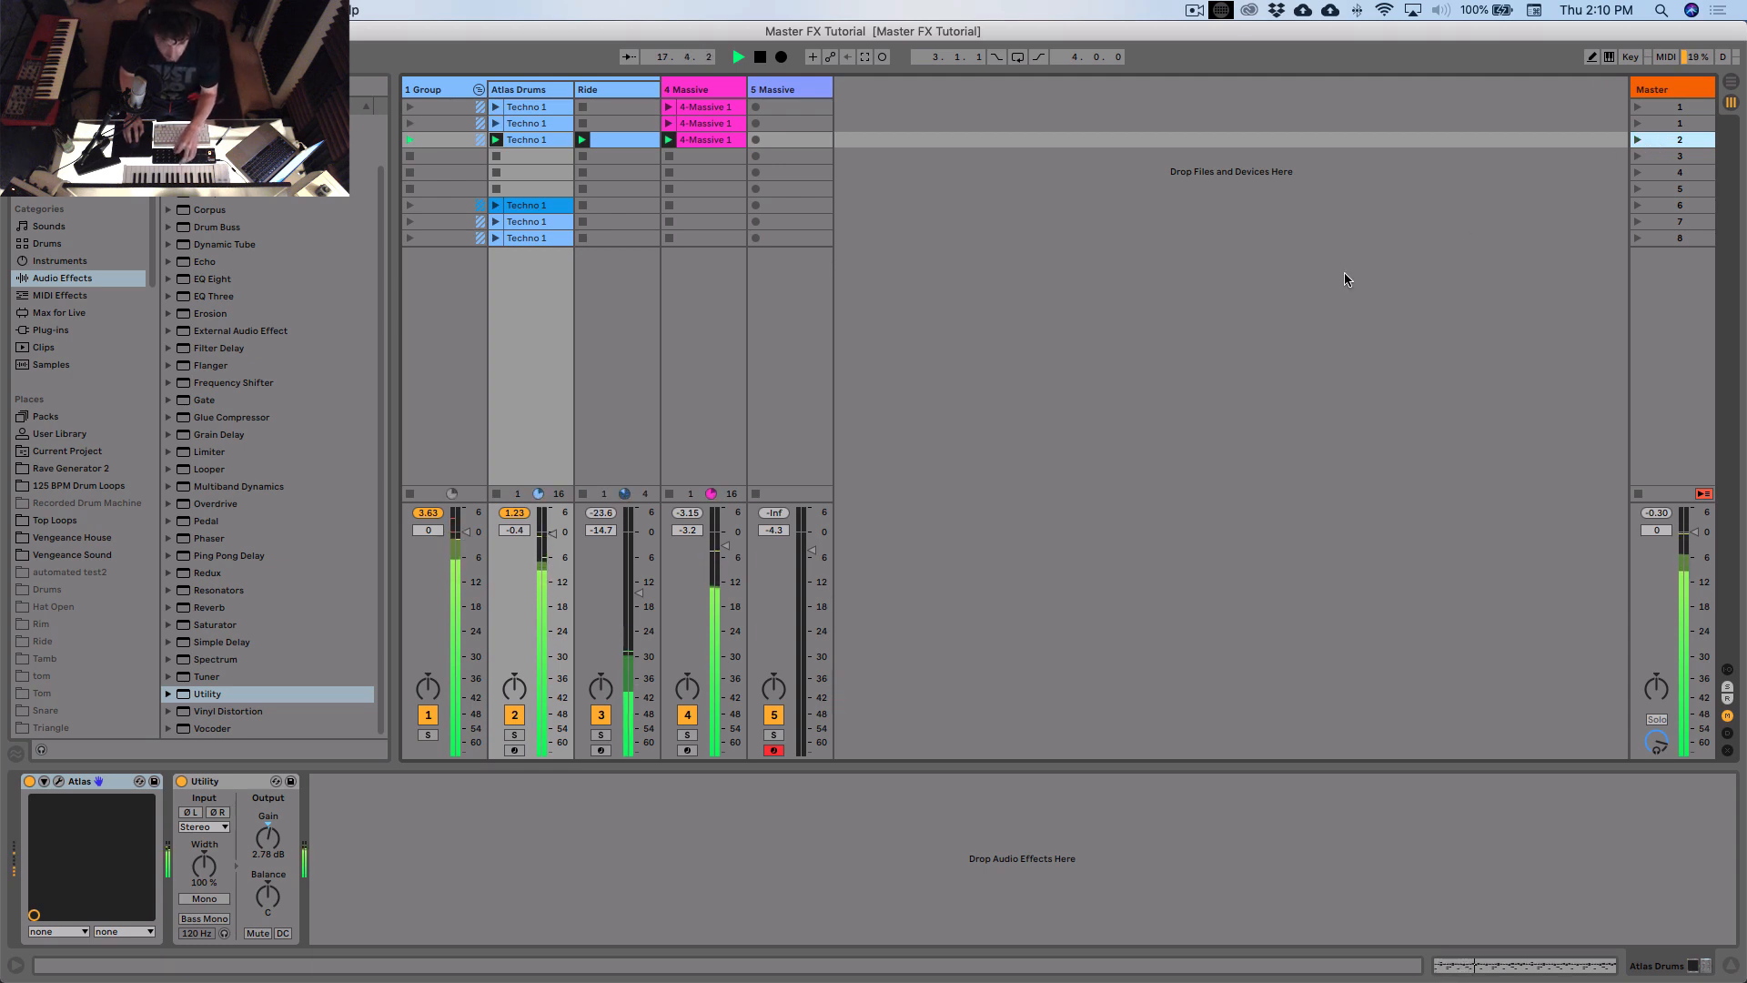
{"action": "left_click_drag", "start_coordinate": [641, 593], "coordinate": [641, 588]}
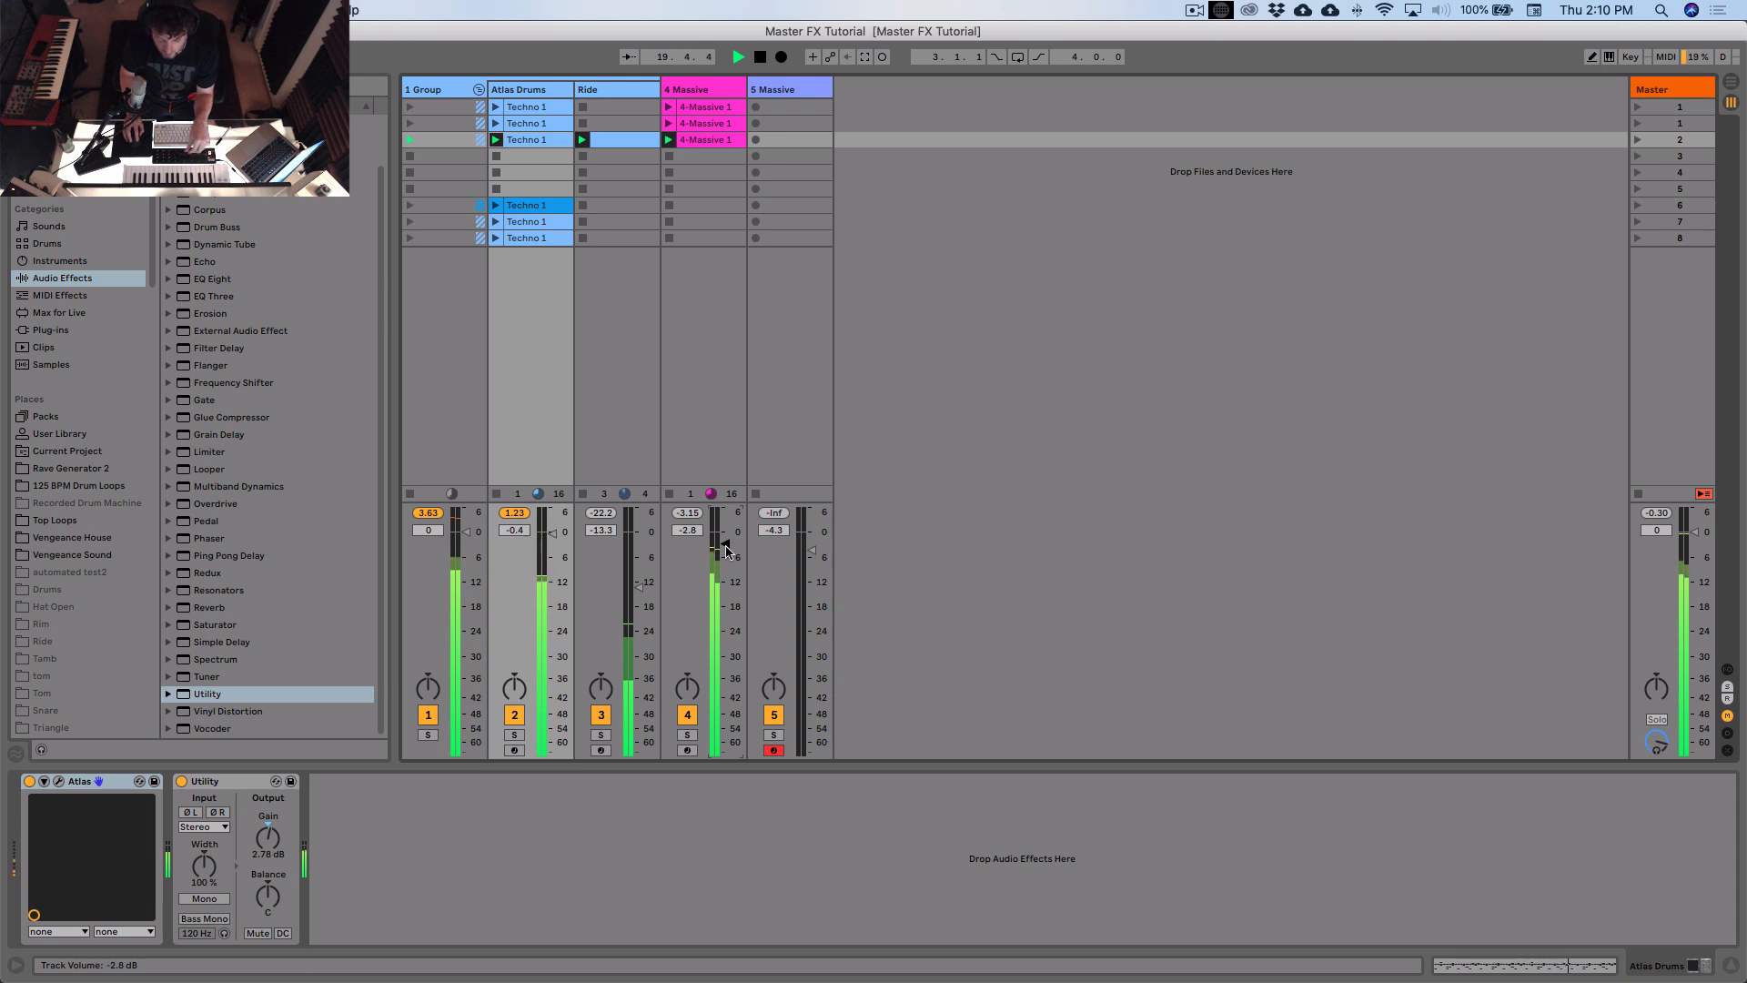
{"action": "key", "text": "space"}
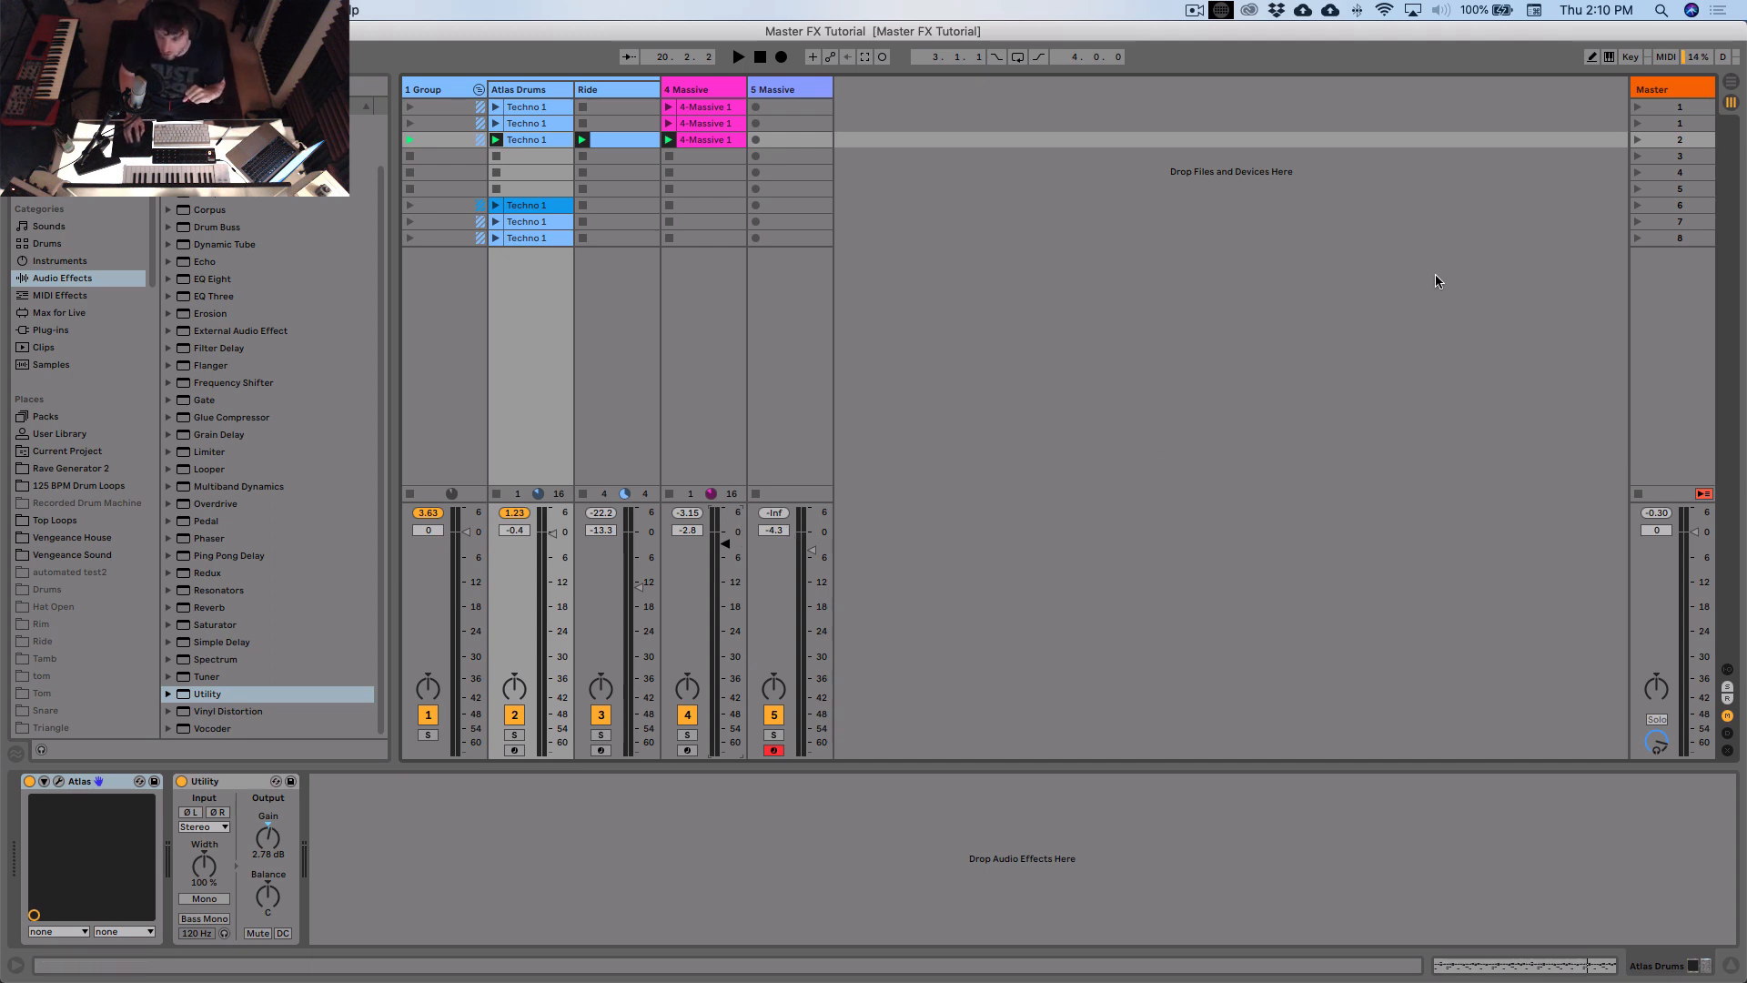
Step: Examine the chains and nested devices of the MasterFX v2.0 rack on the Master track and the MIDI mappings of its macros
{"action": "left_click", "coordinate": [1658, 89]}
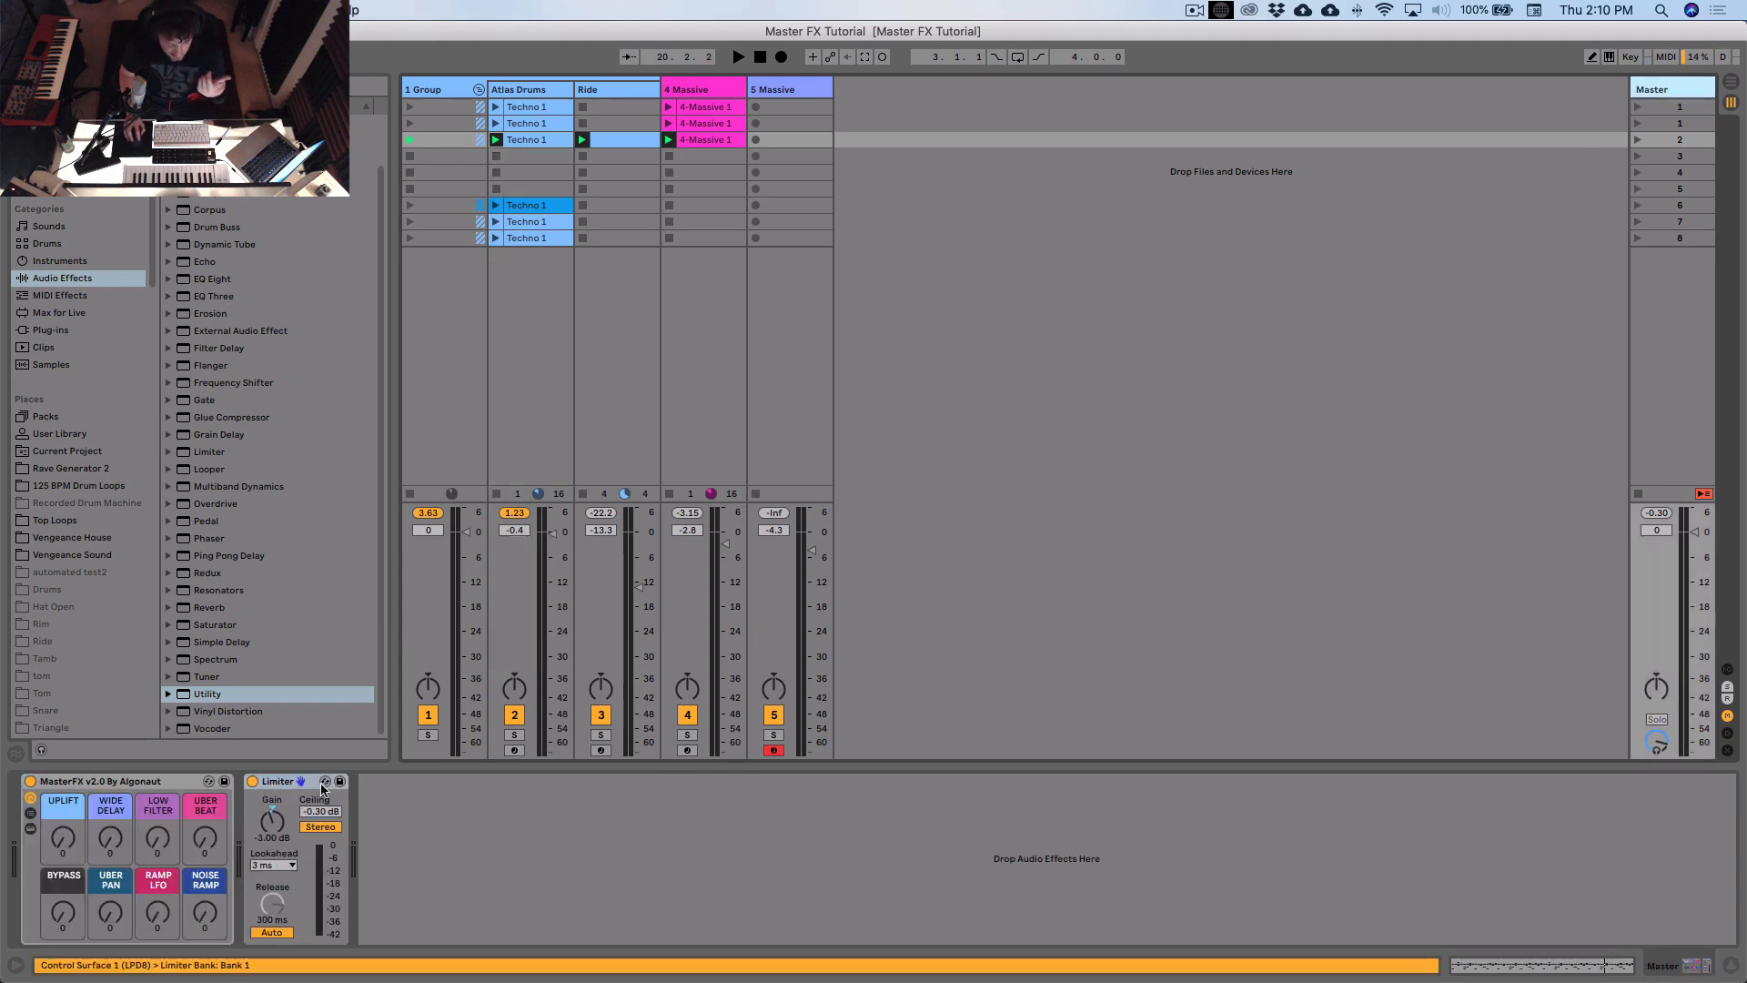
{"action": "left_click", "coordinate": [167, 786]}
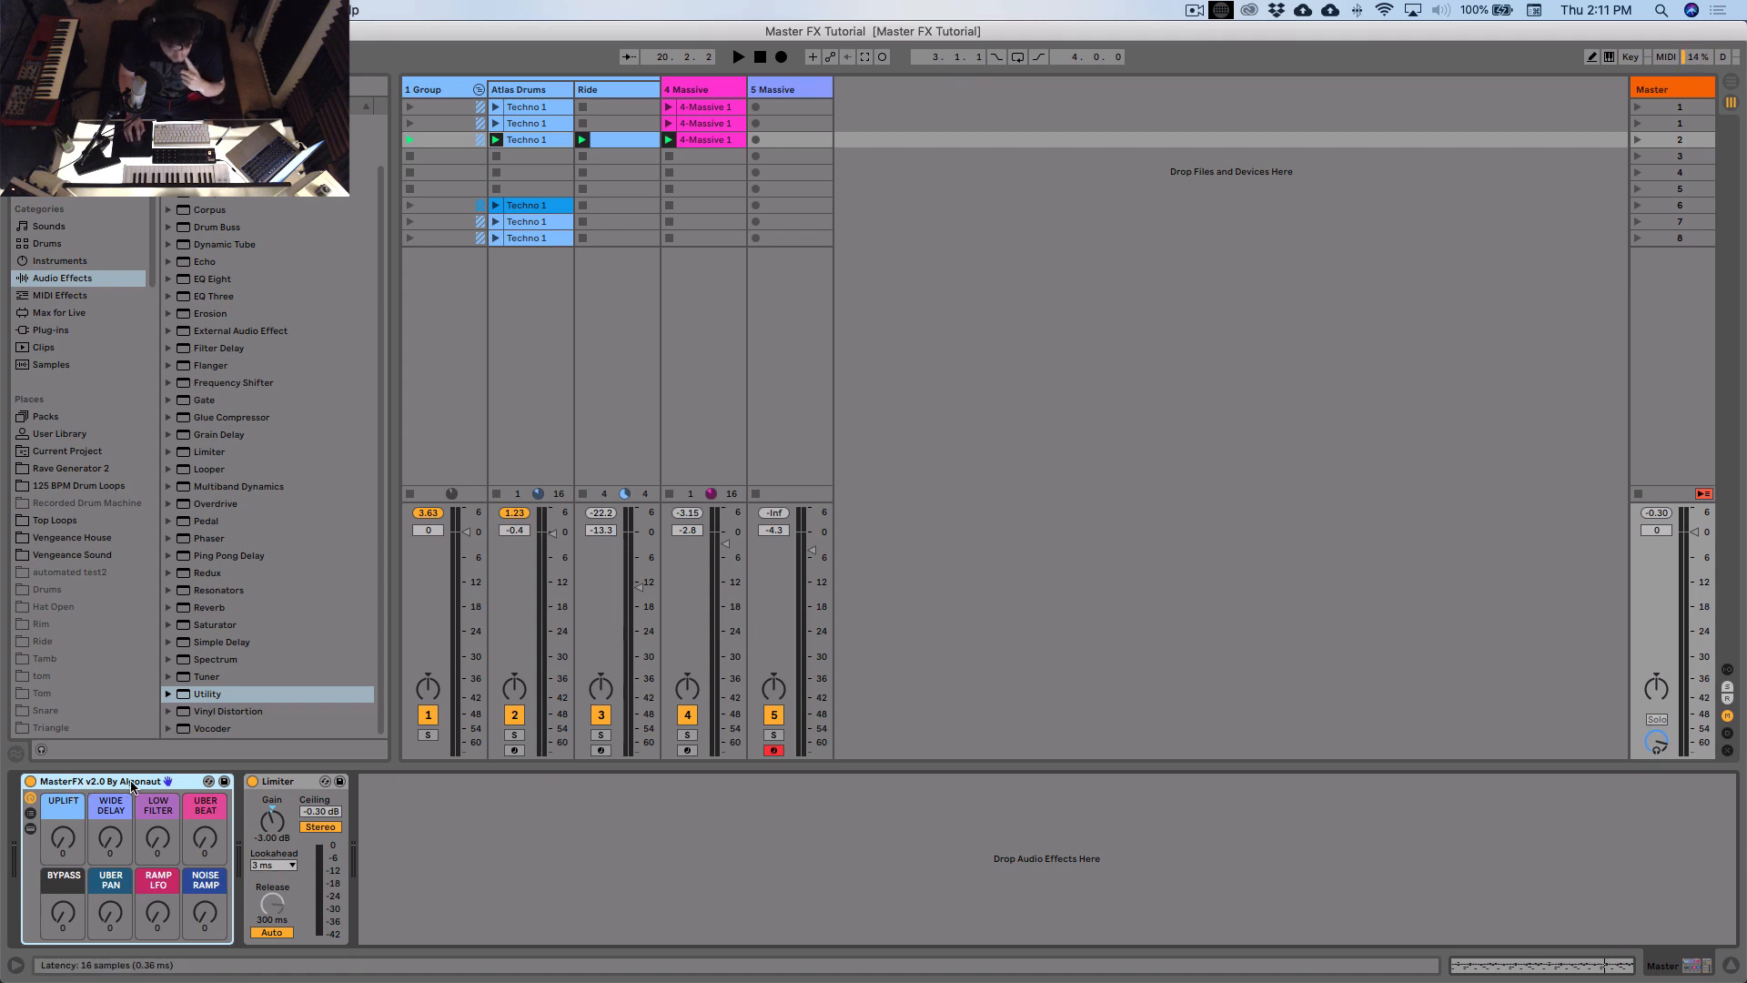
{"action": "left_click", "coordinate": [30, 812]}
{"action": "left_click", "coordinate": [30, 828]}
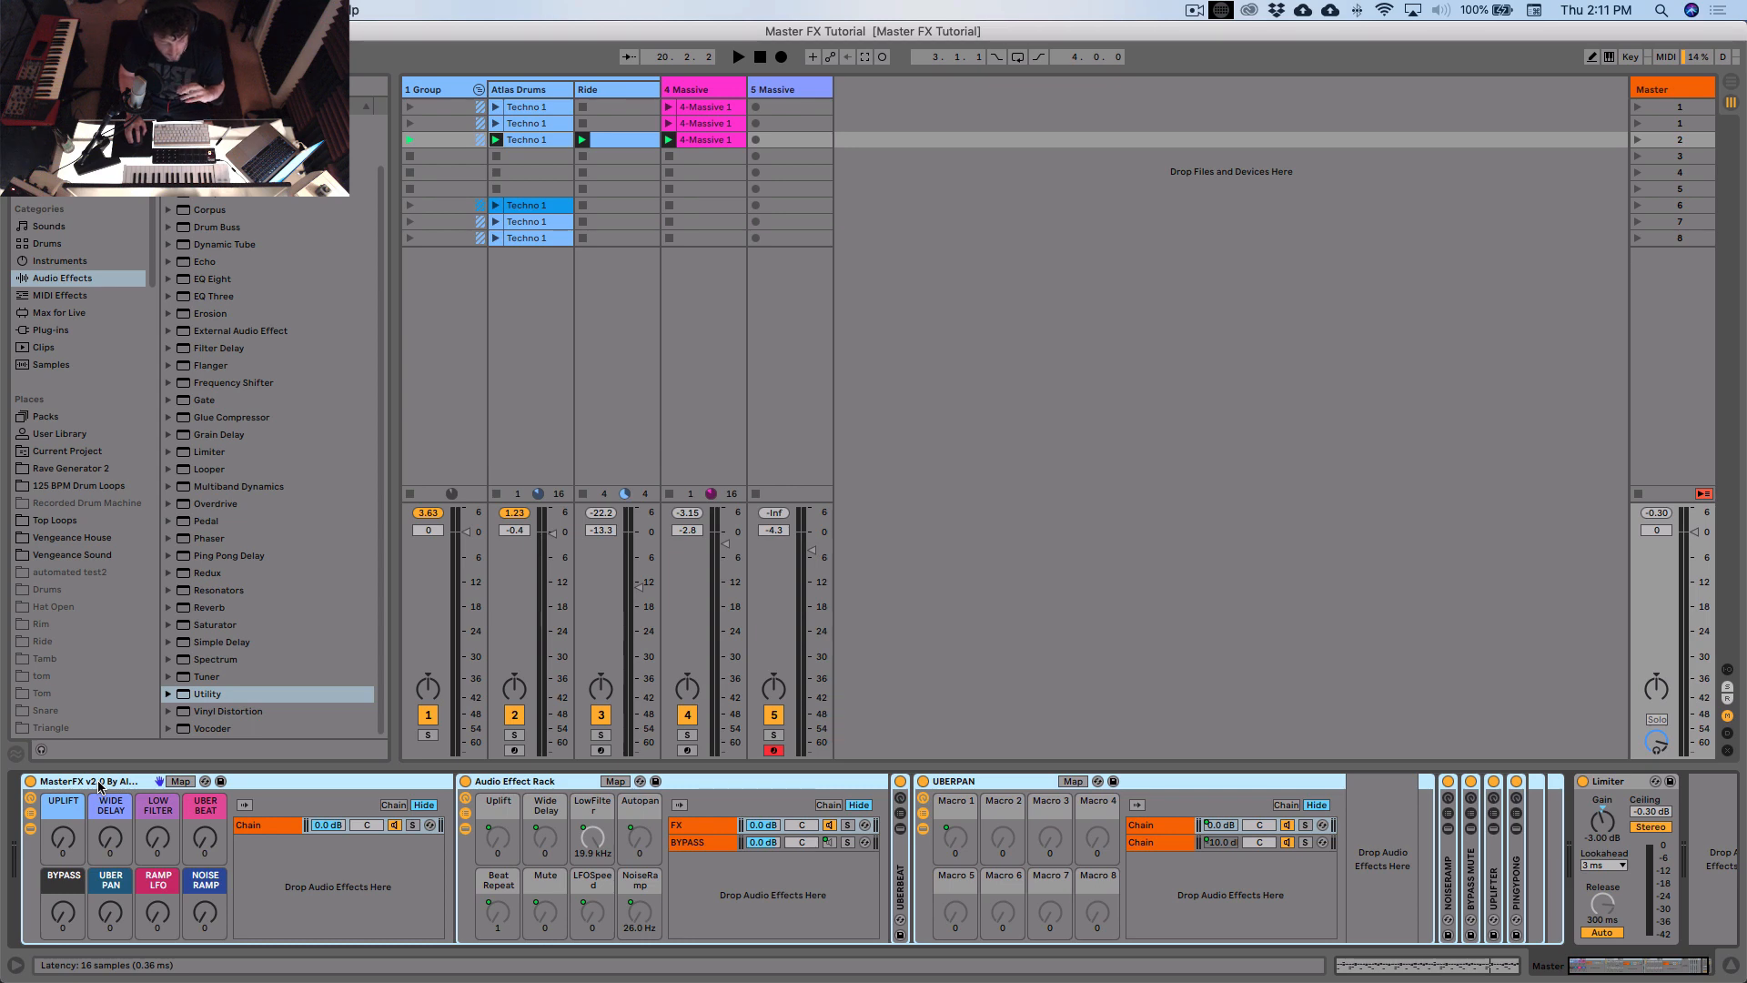
{"action": "left_click", "coordinate": [30, 828]}
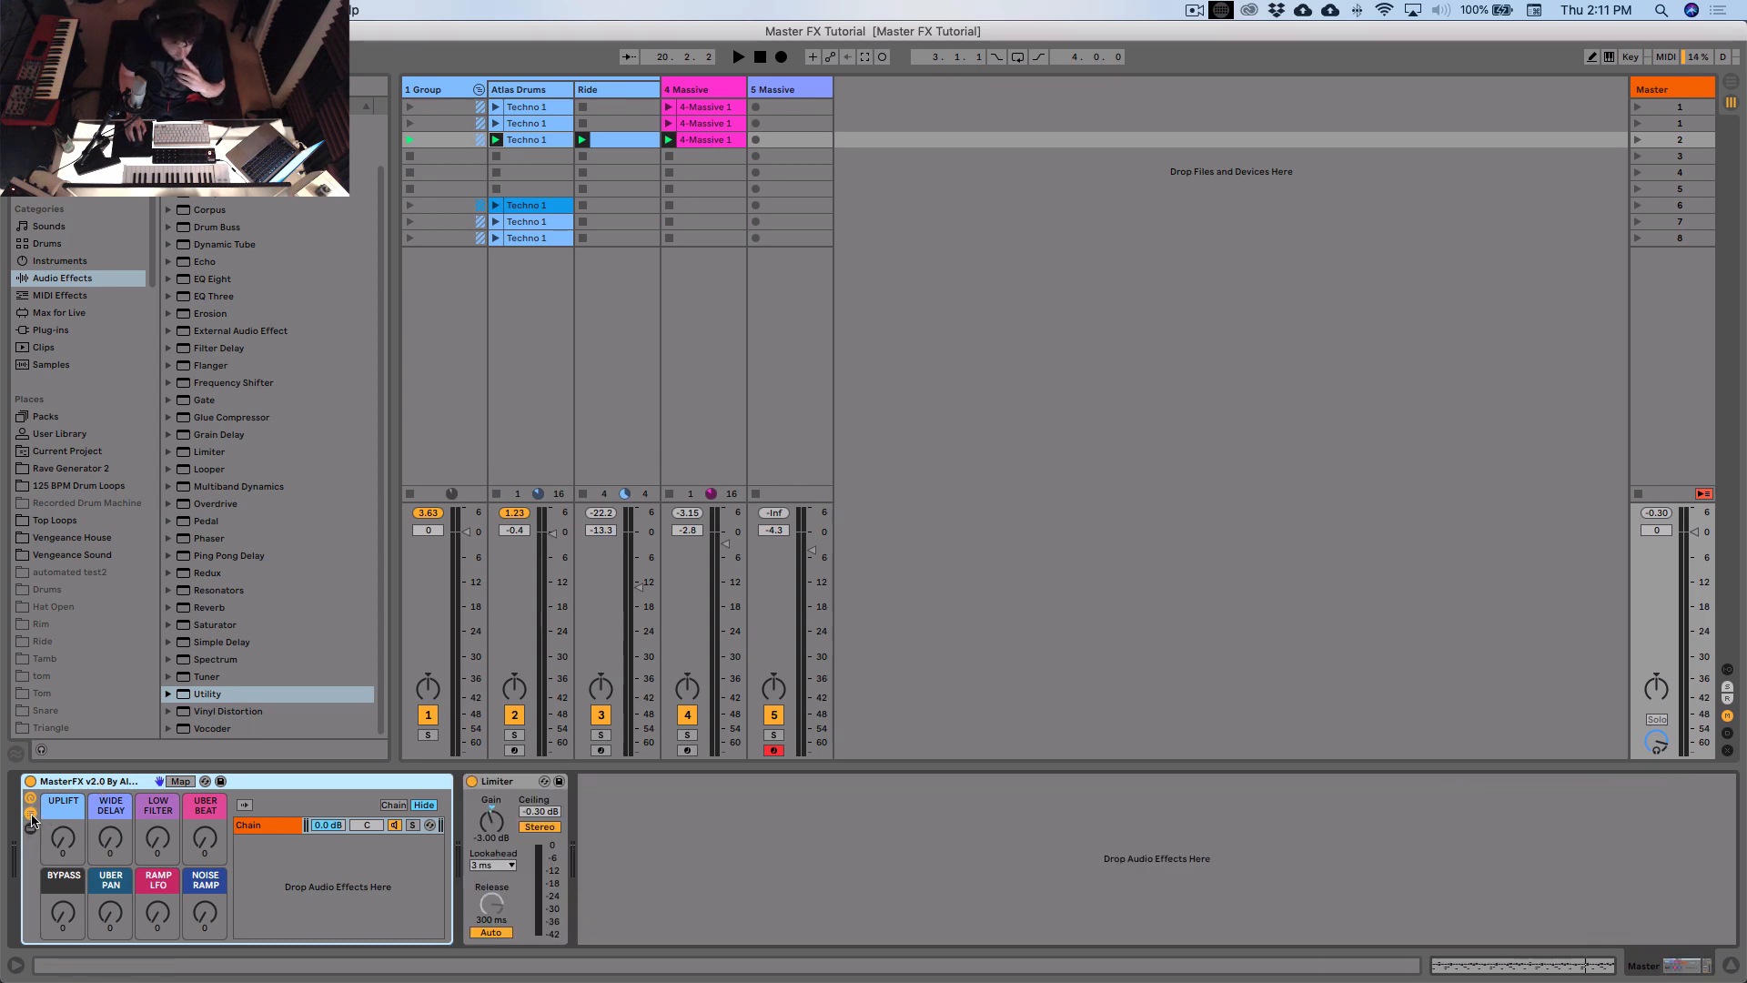
{"action": "left_click", "coordinate": [30, 812]}
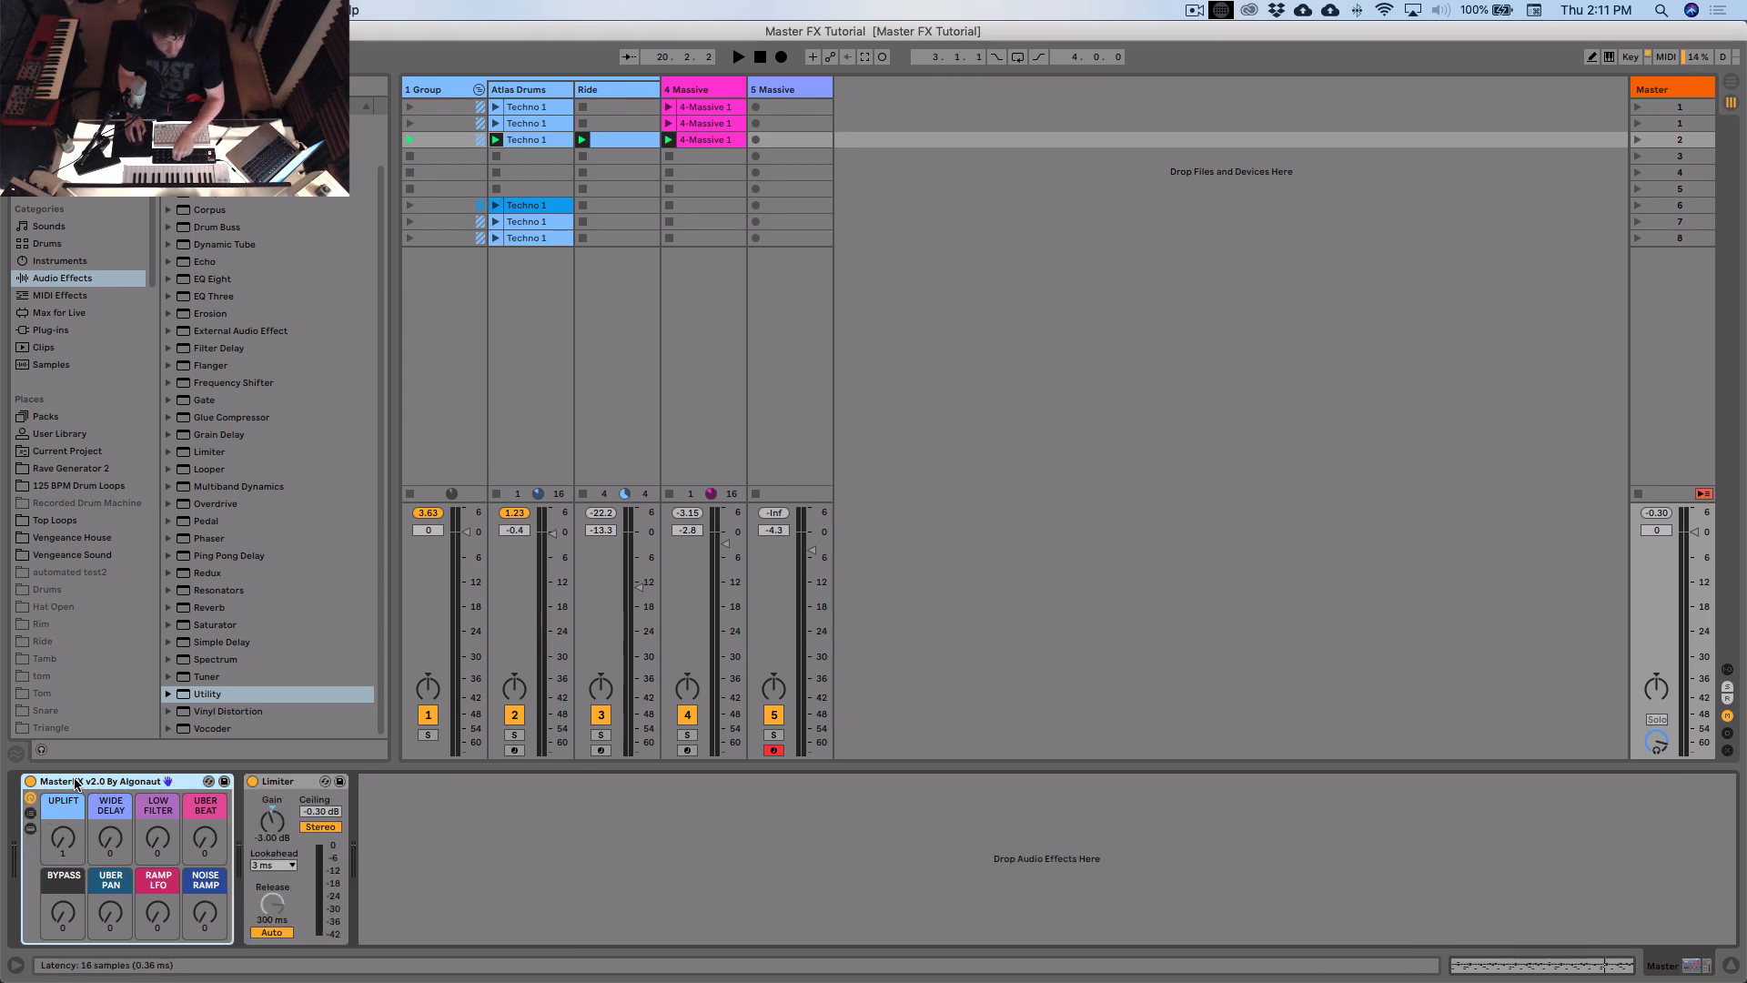
{"action": "key", "text": "super+m"}
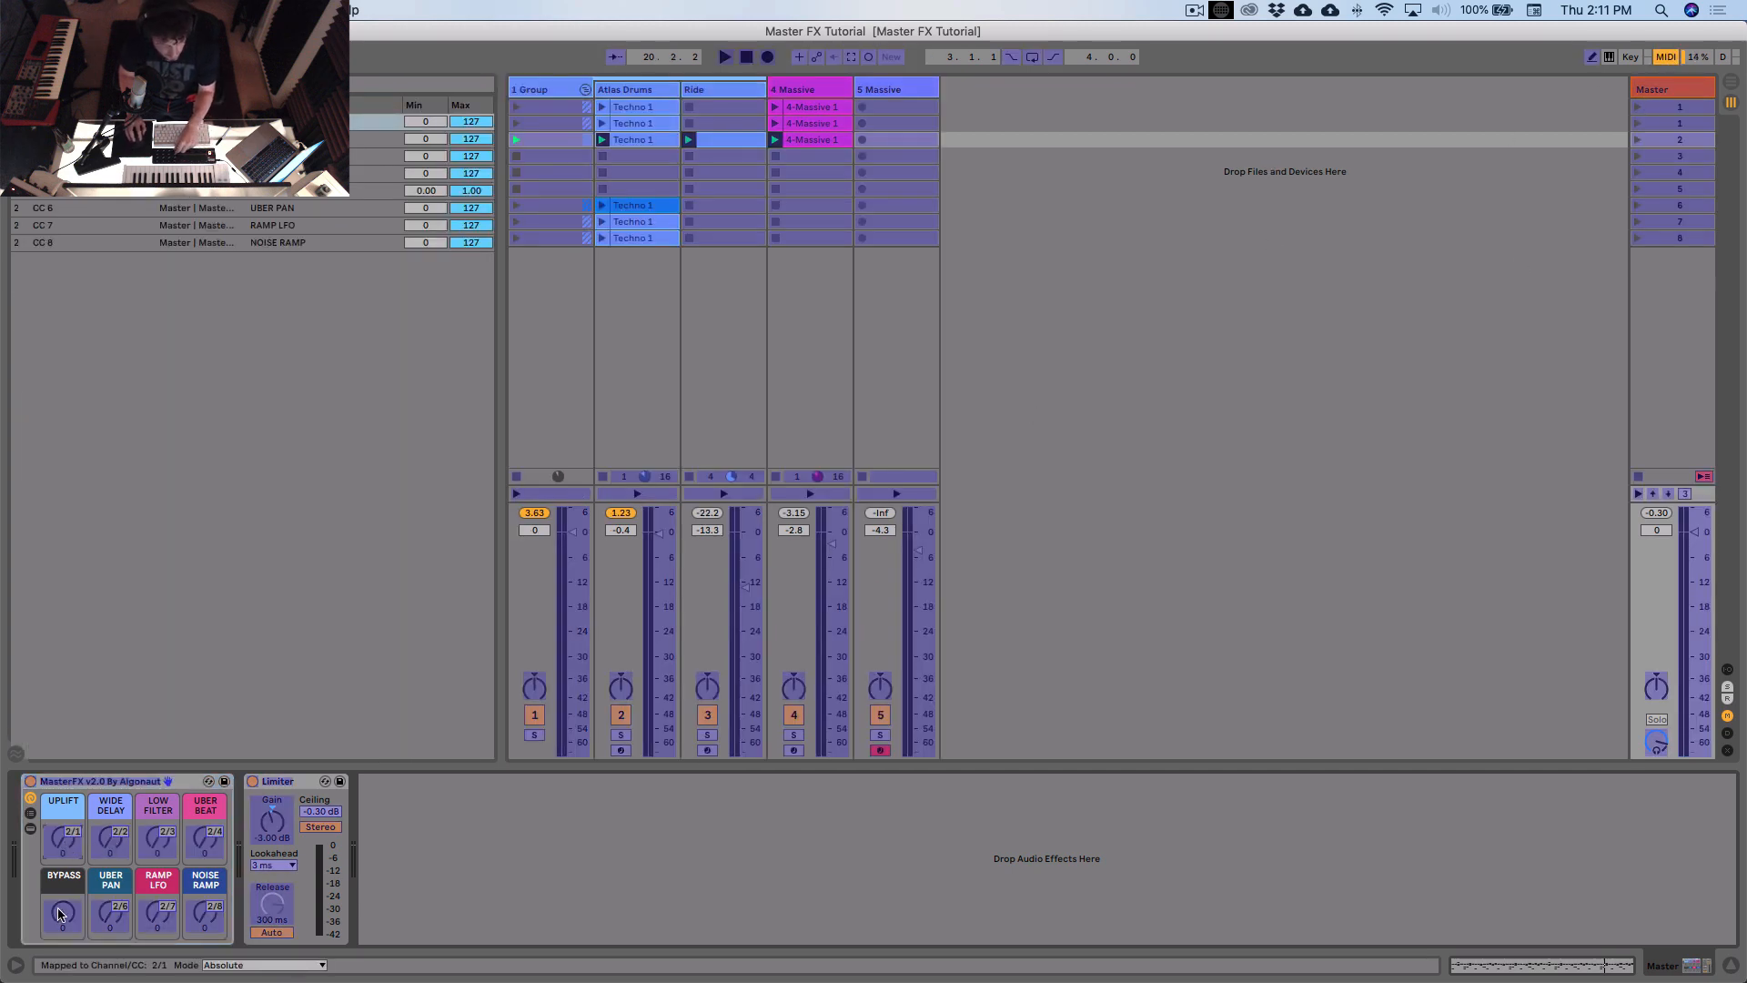
{"action": "left_click", "coordinate": [1668, 58]}
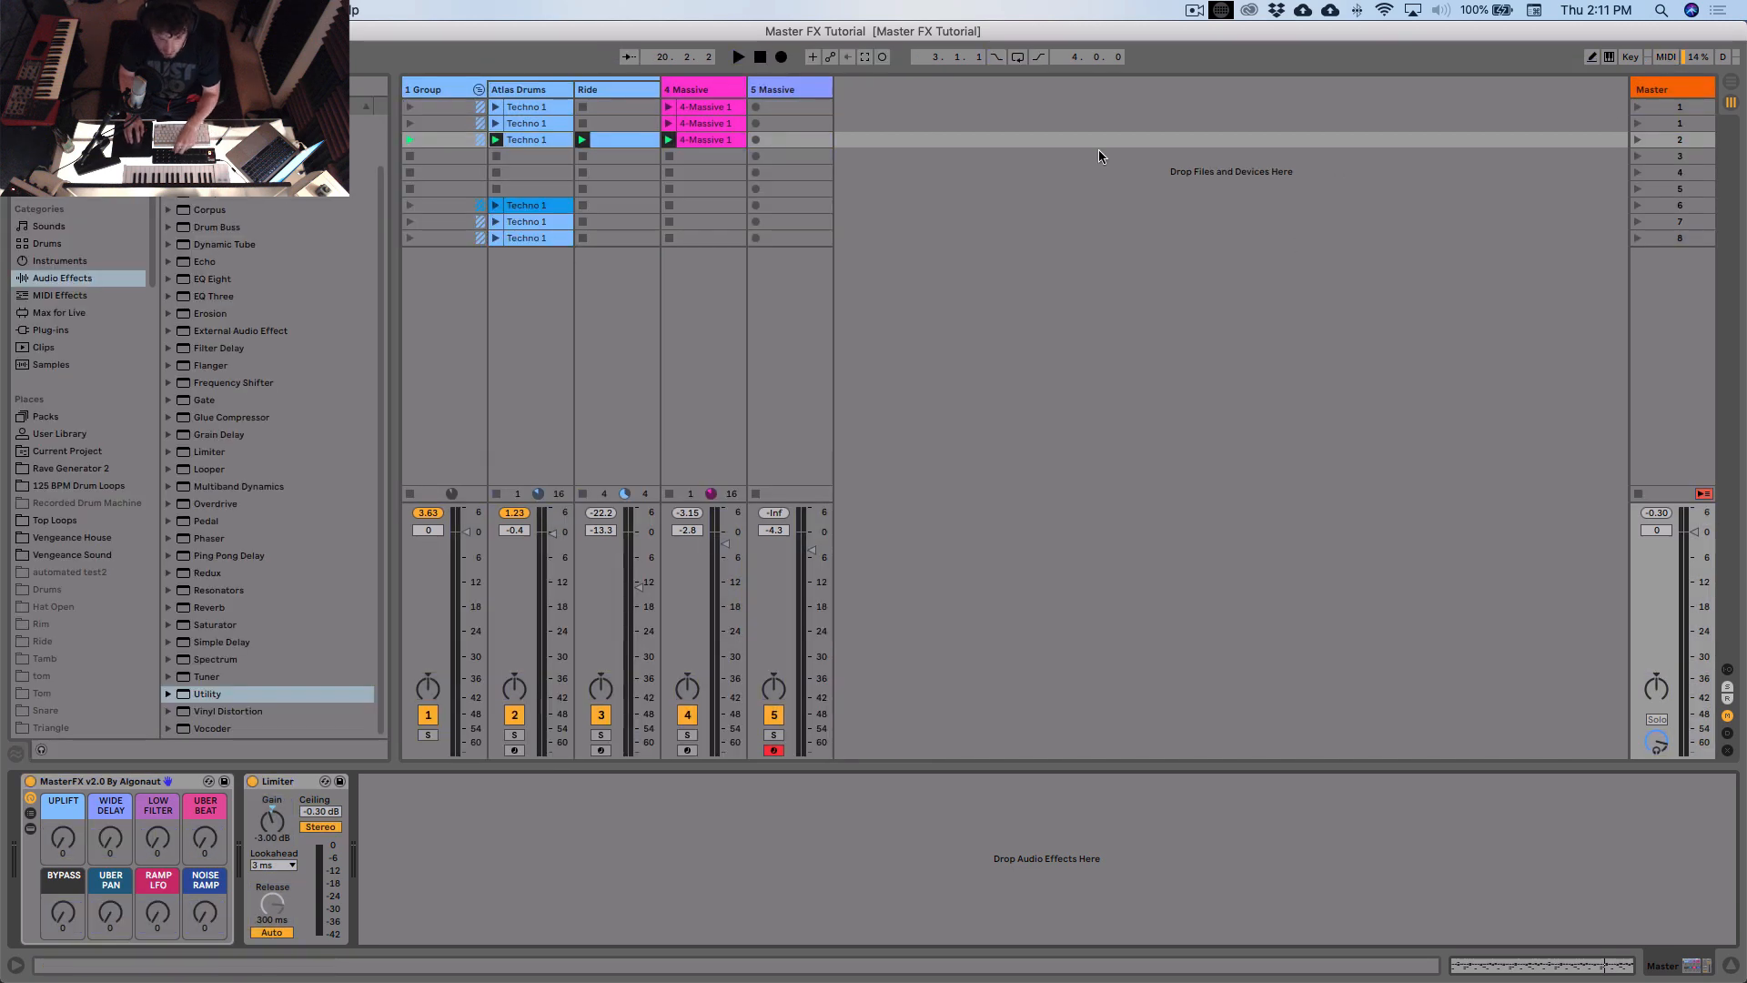
Step: Audition the UPLIFT macro as a build-up over the first scene, dropping into scene 2, and stop playback
{"action": "left_click", "coordinate": [1638, 108]}
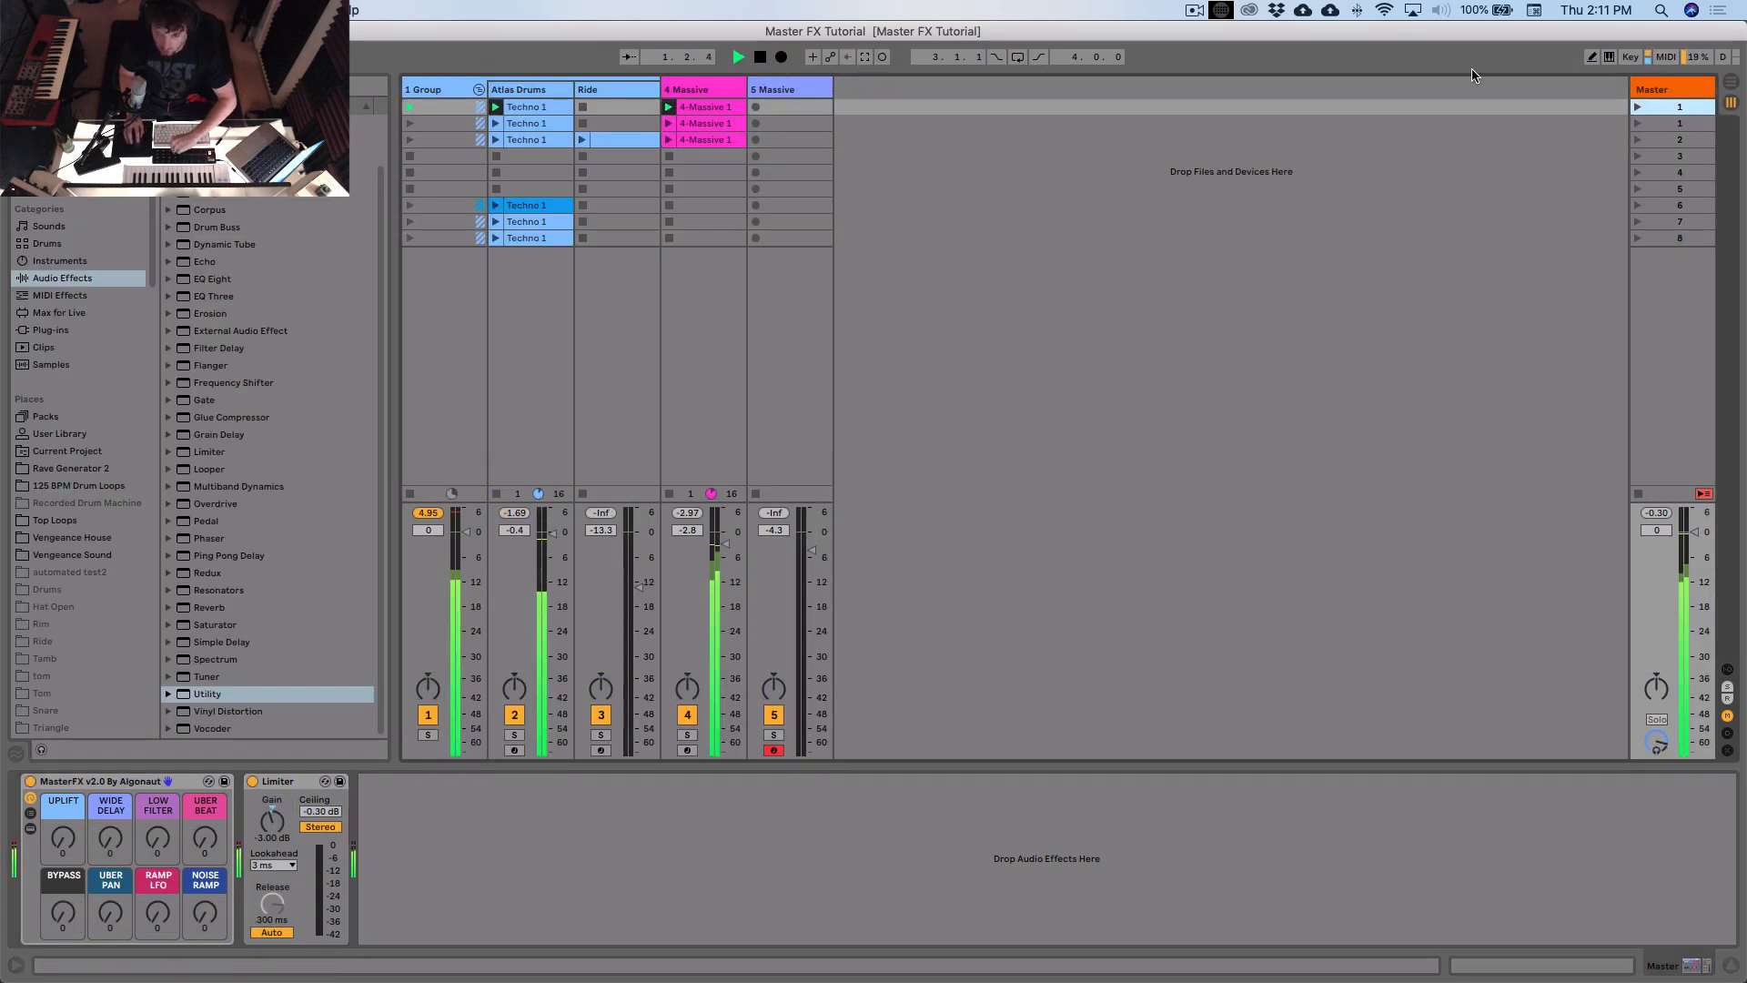
{"action": "left_click", "coordinate": [761, 59]}
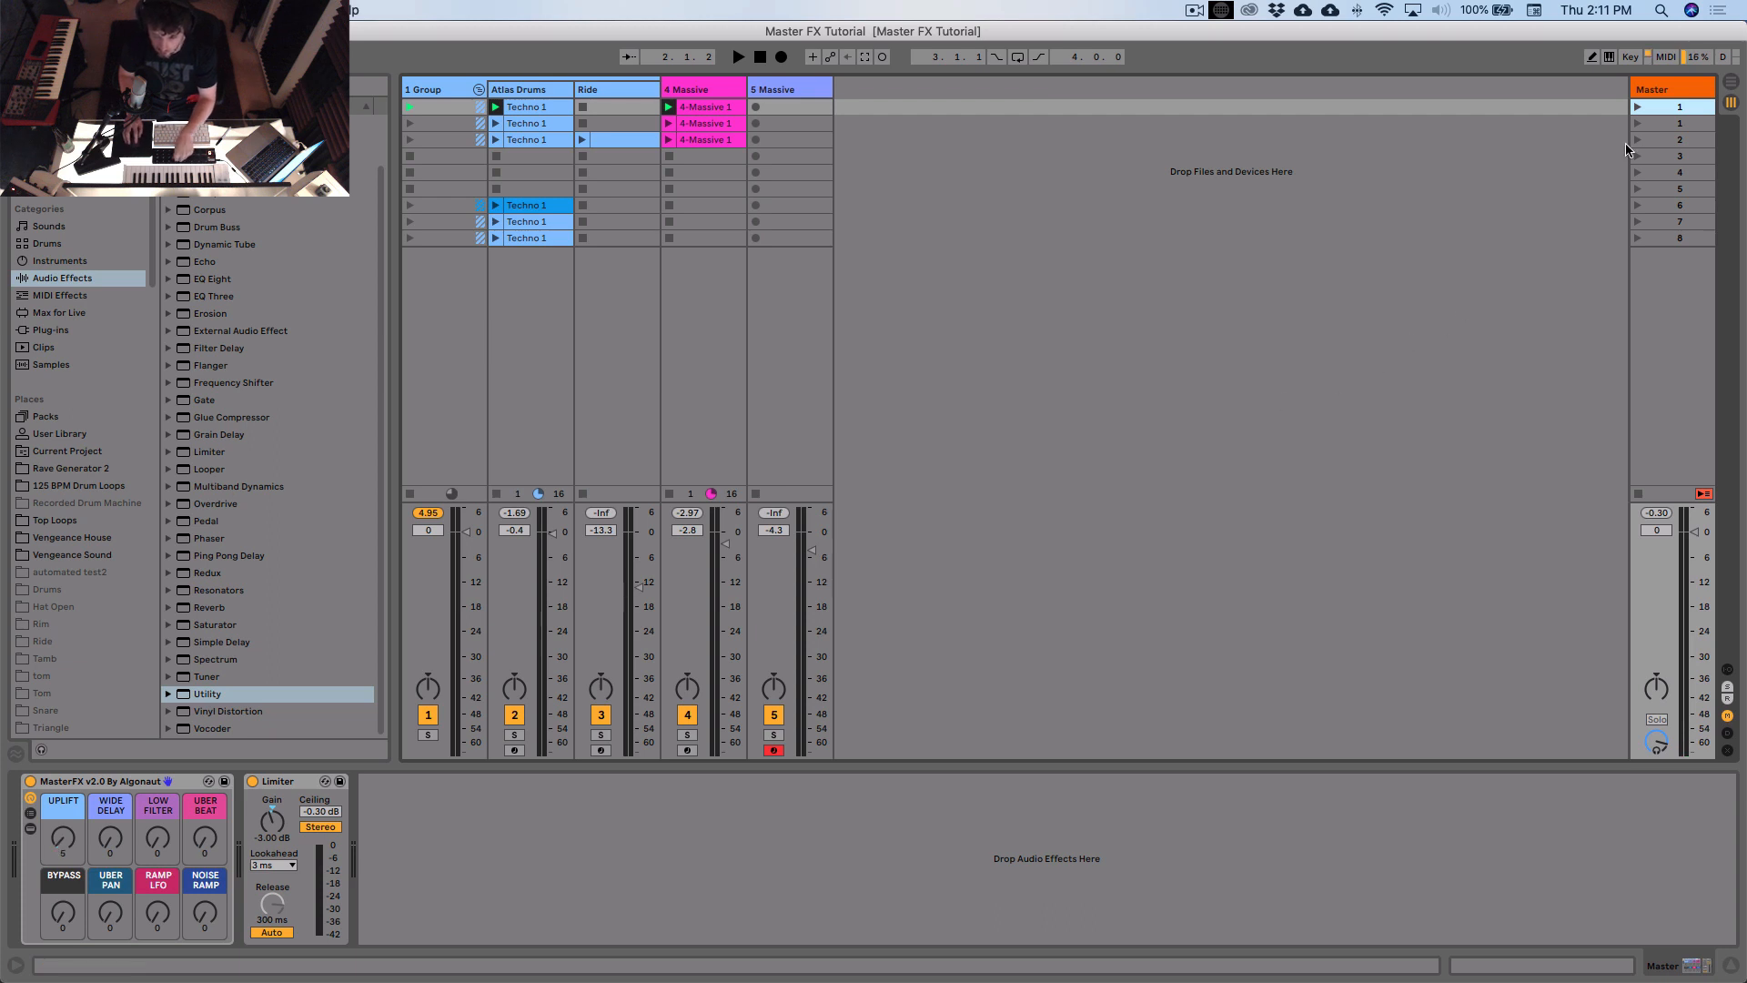
{"action": "left_click", "coordinate": [1637, 109]}
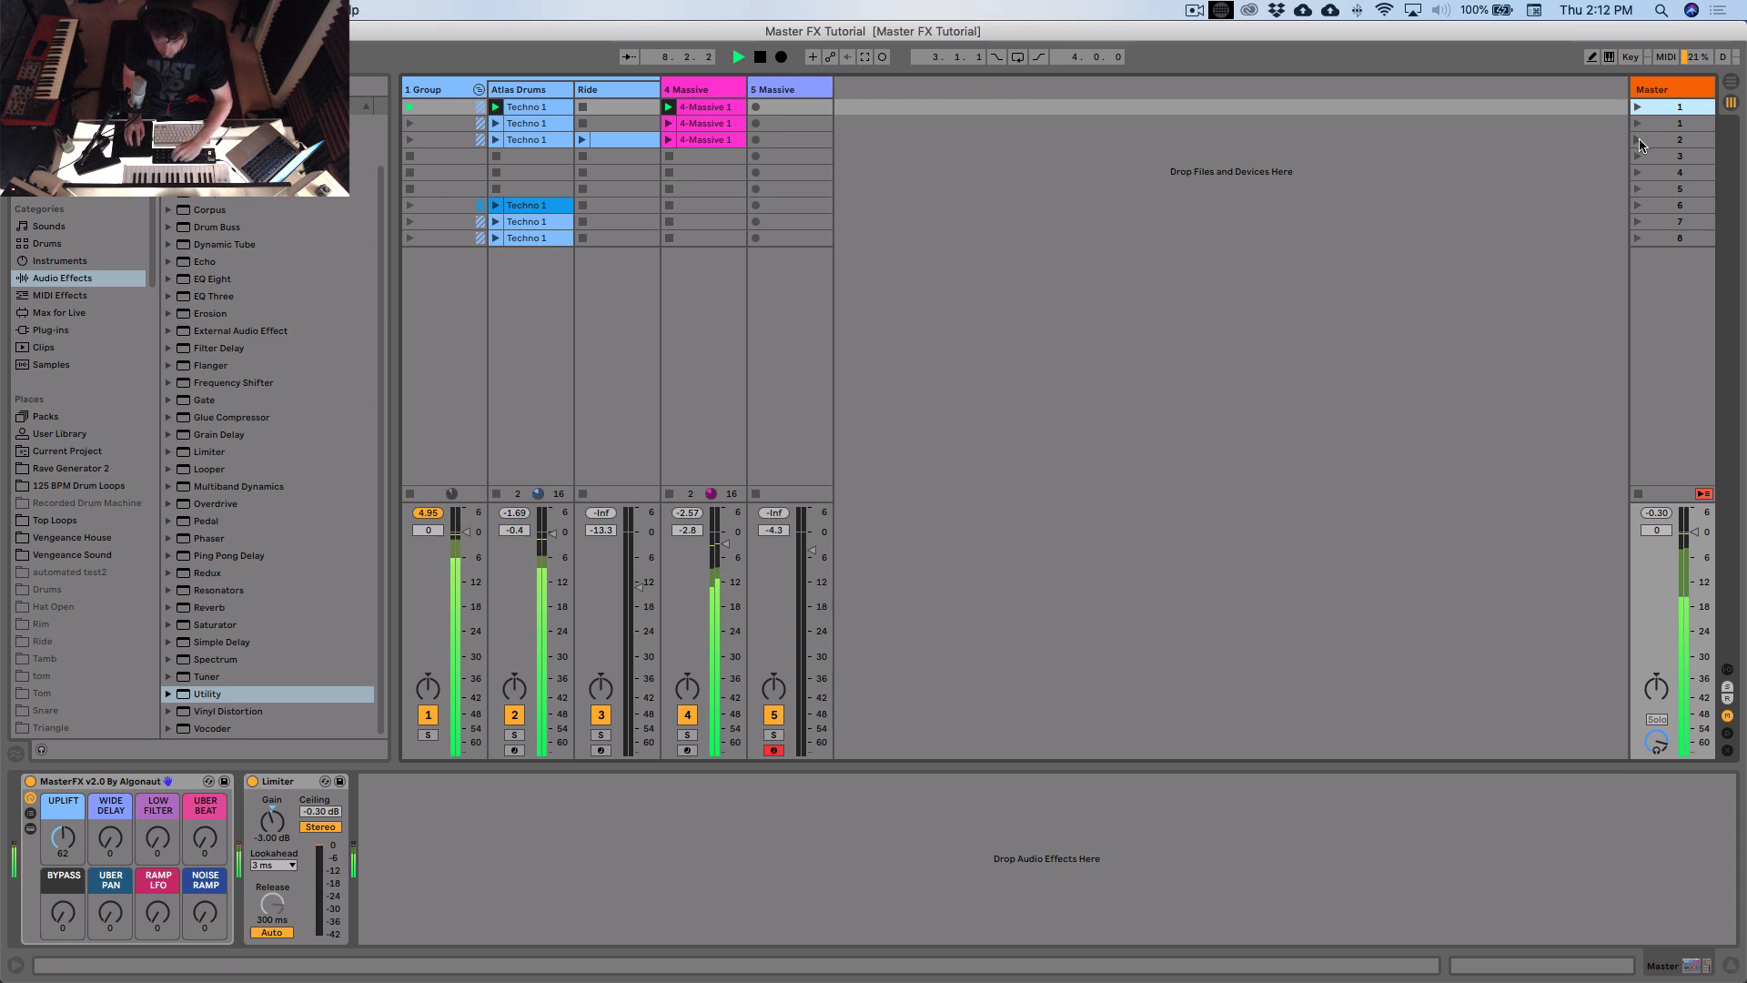
{"action": "left_click", "coordinate": [1637, 141]}
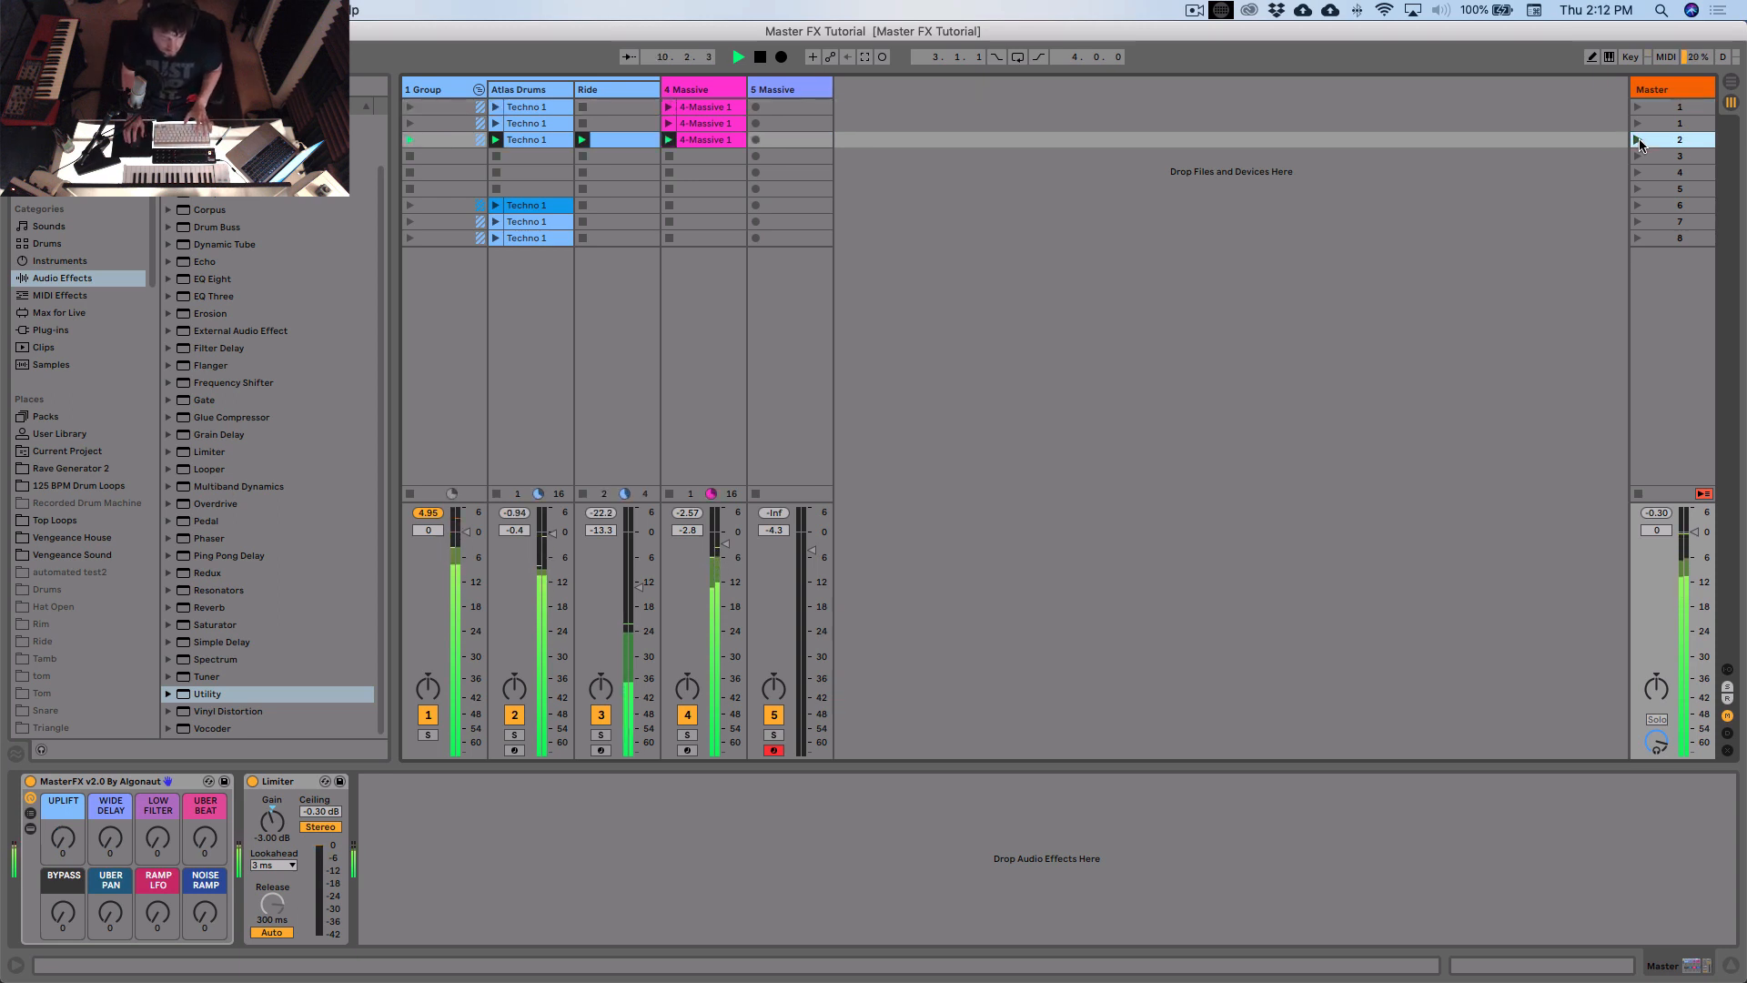
{"action": "key", "text": "space"}
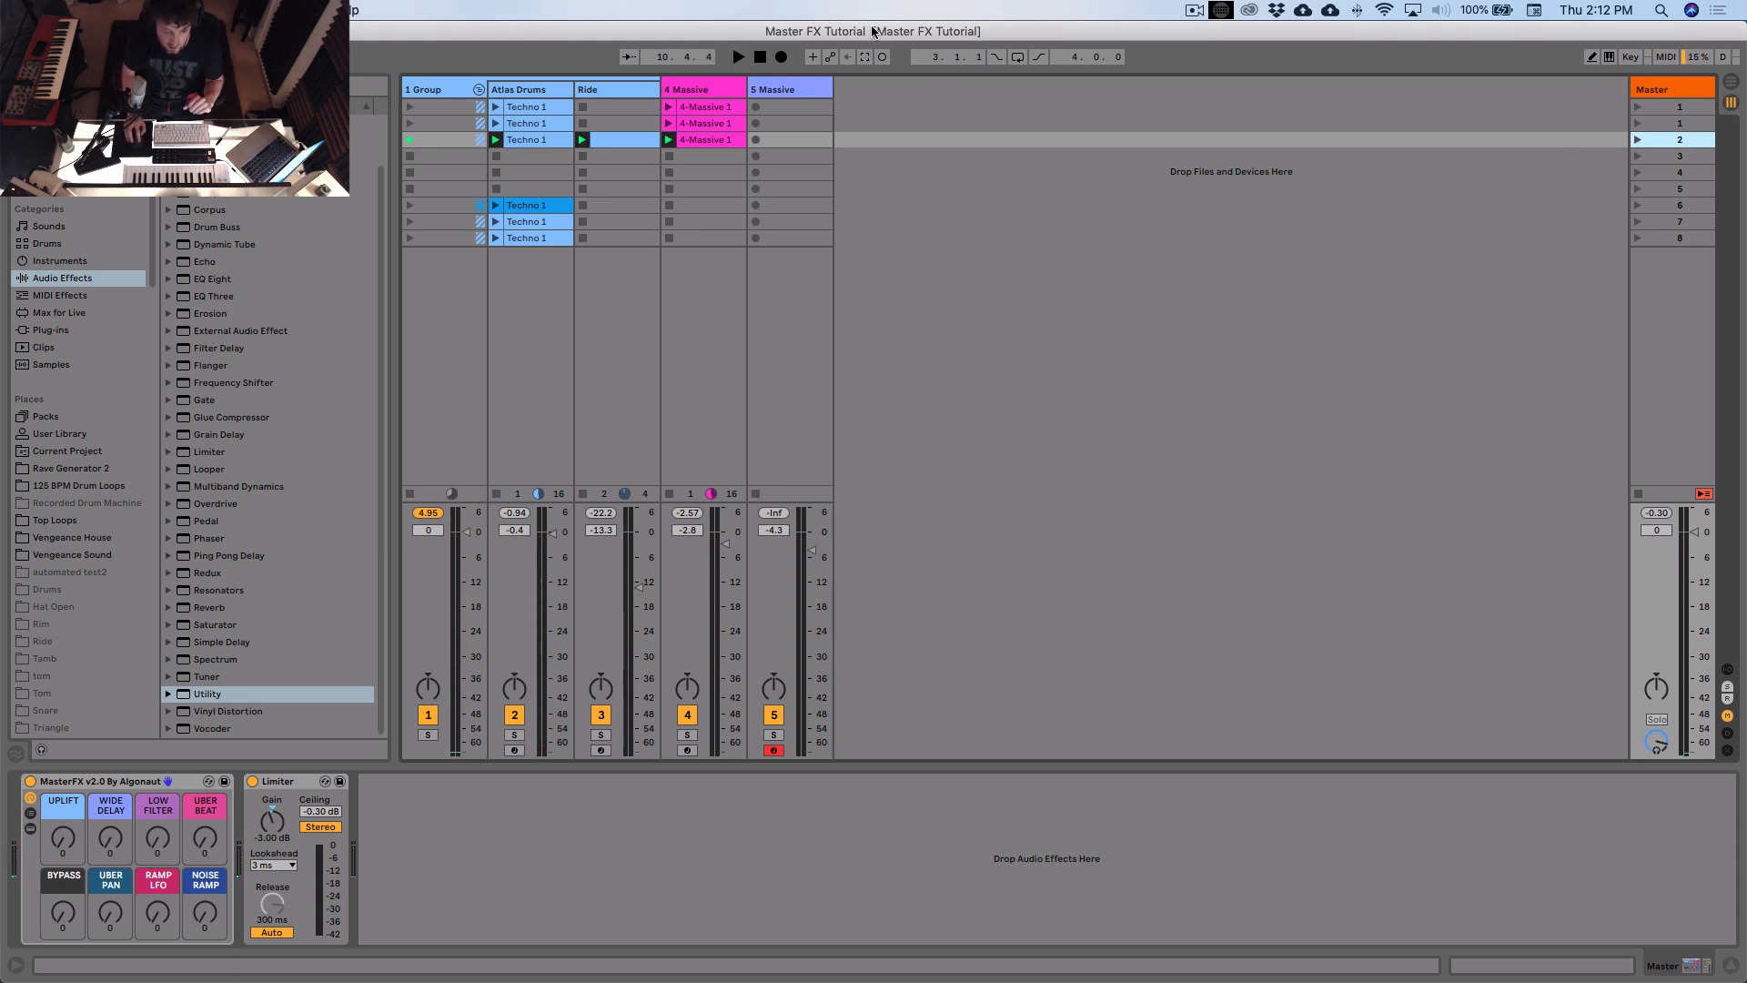
Step: Check the devices on the 4 Massive track, and audition the WIDE DELAY macro together with UPLIFT over the first scene
{"action": "left_click", "coordinate": [684, 91]}
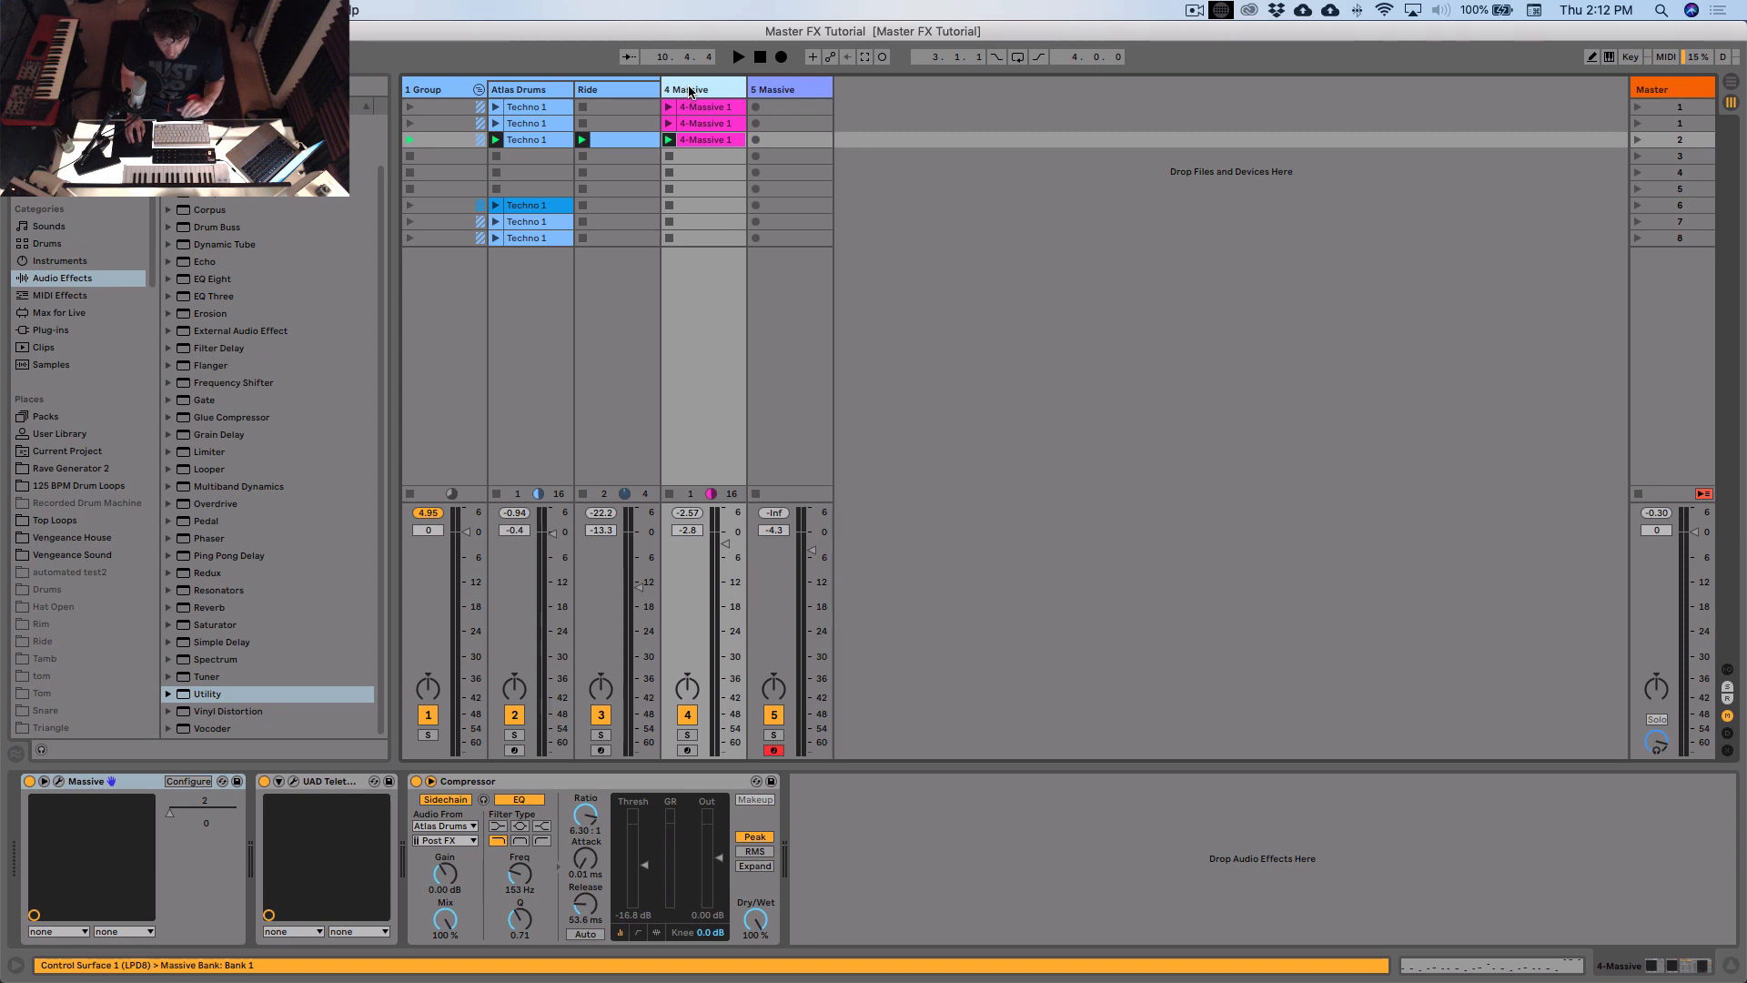
{"action": "left_click", "coordinate": [1690, 91]}
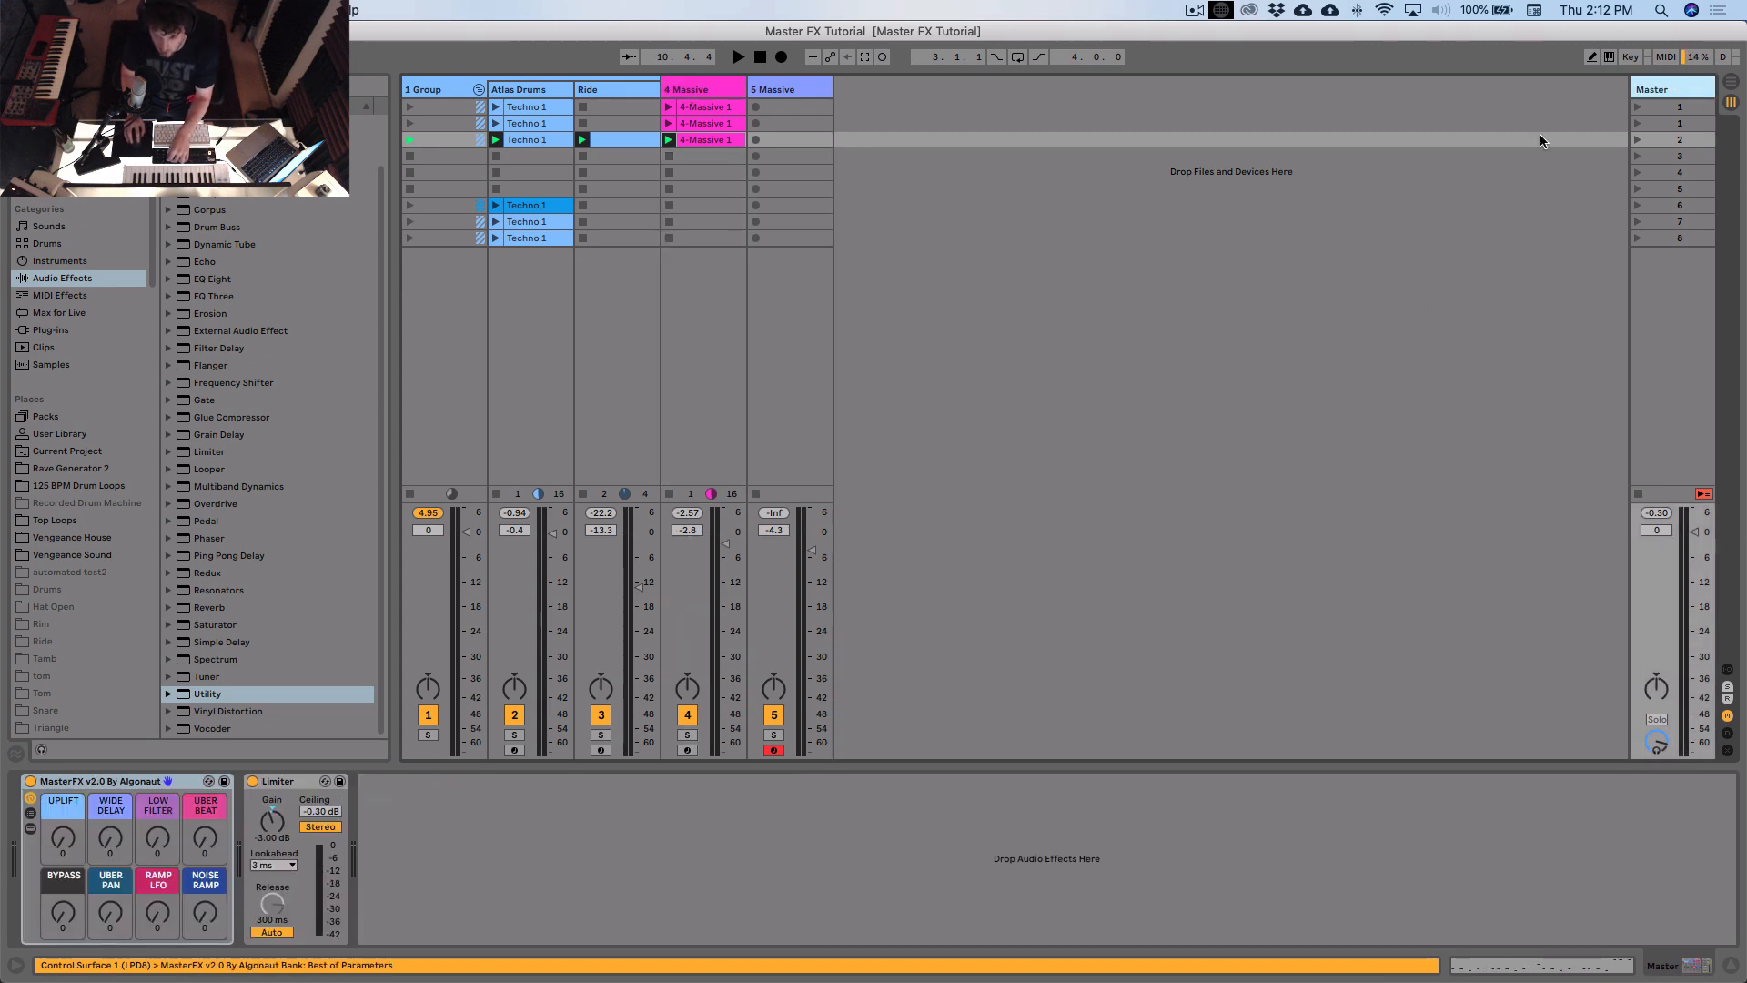
{"action": "left_click", "coordinate": [1638, 111]}
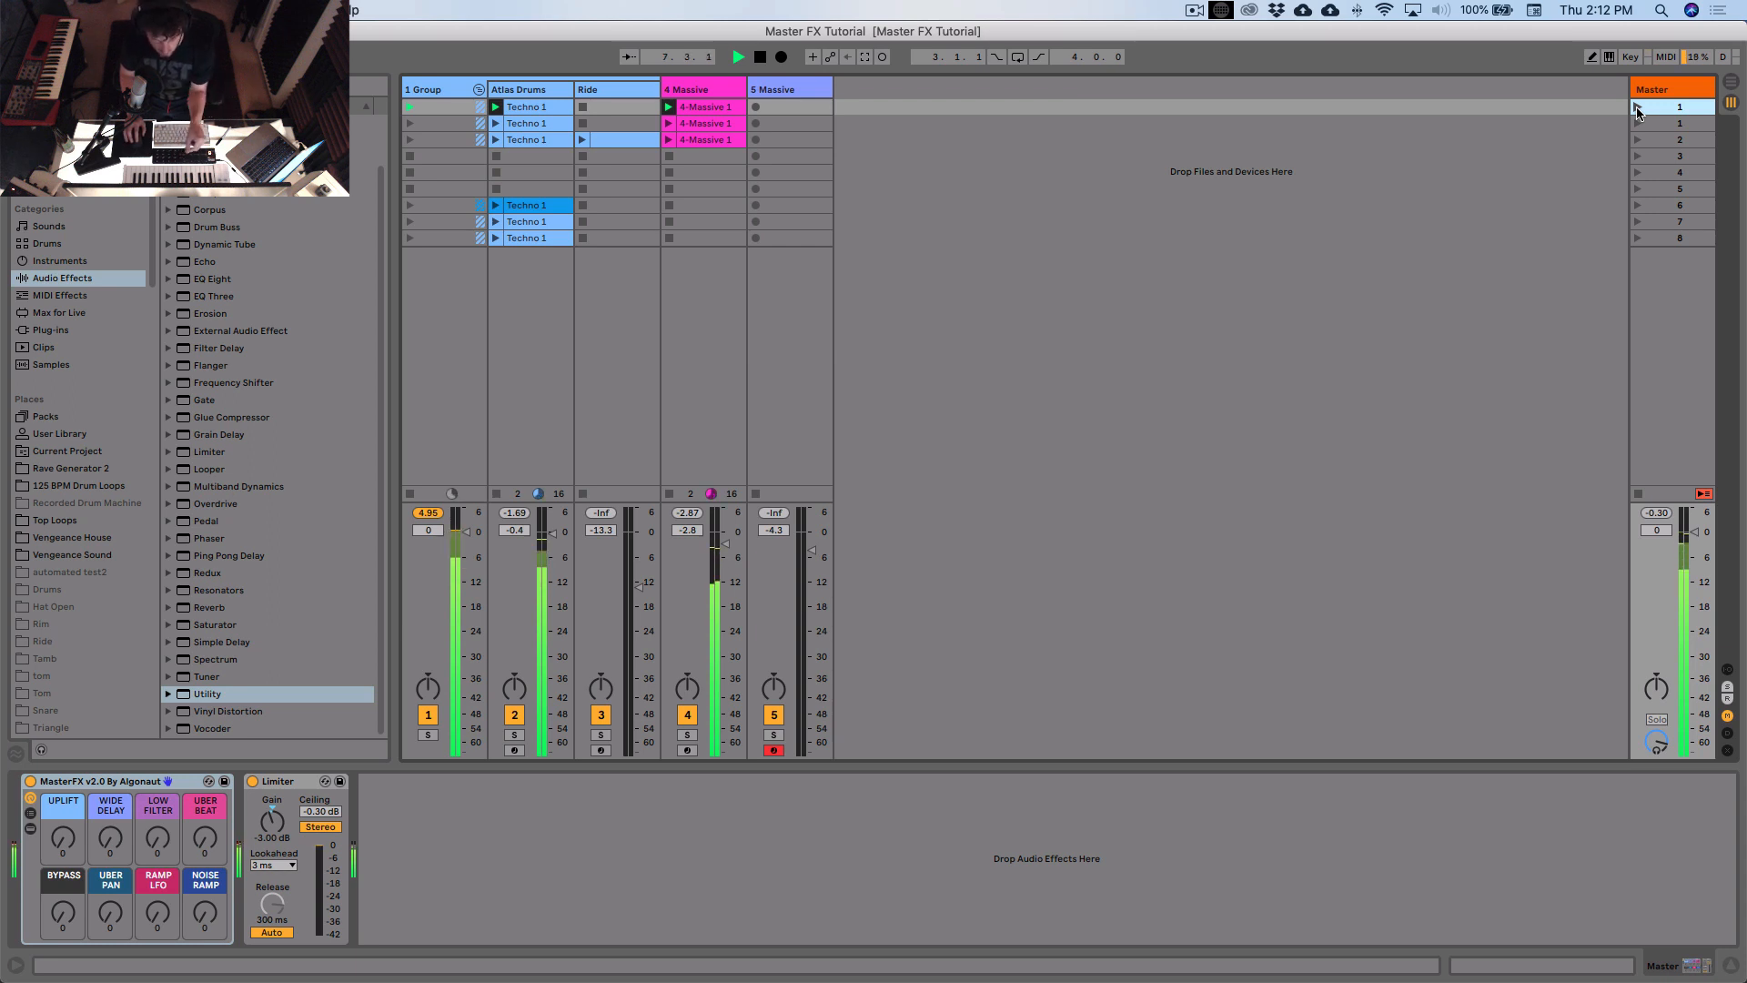
{"action": "key", "text": "b"}
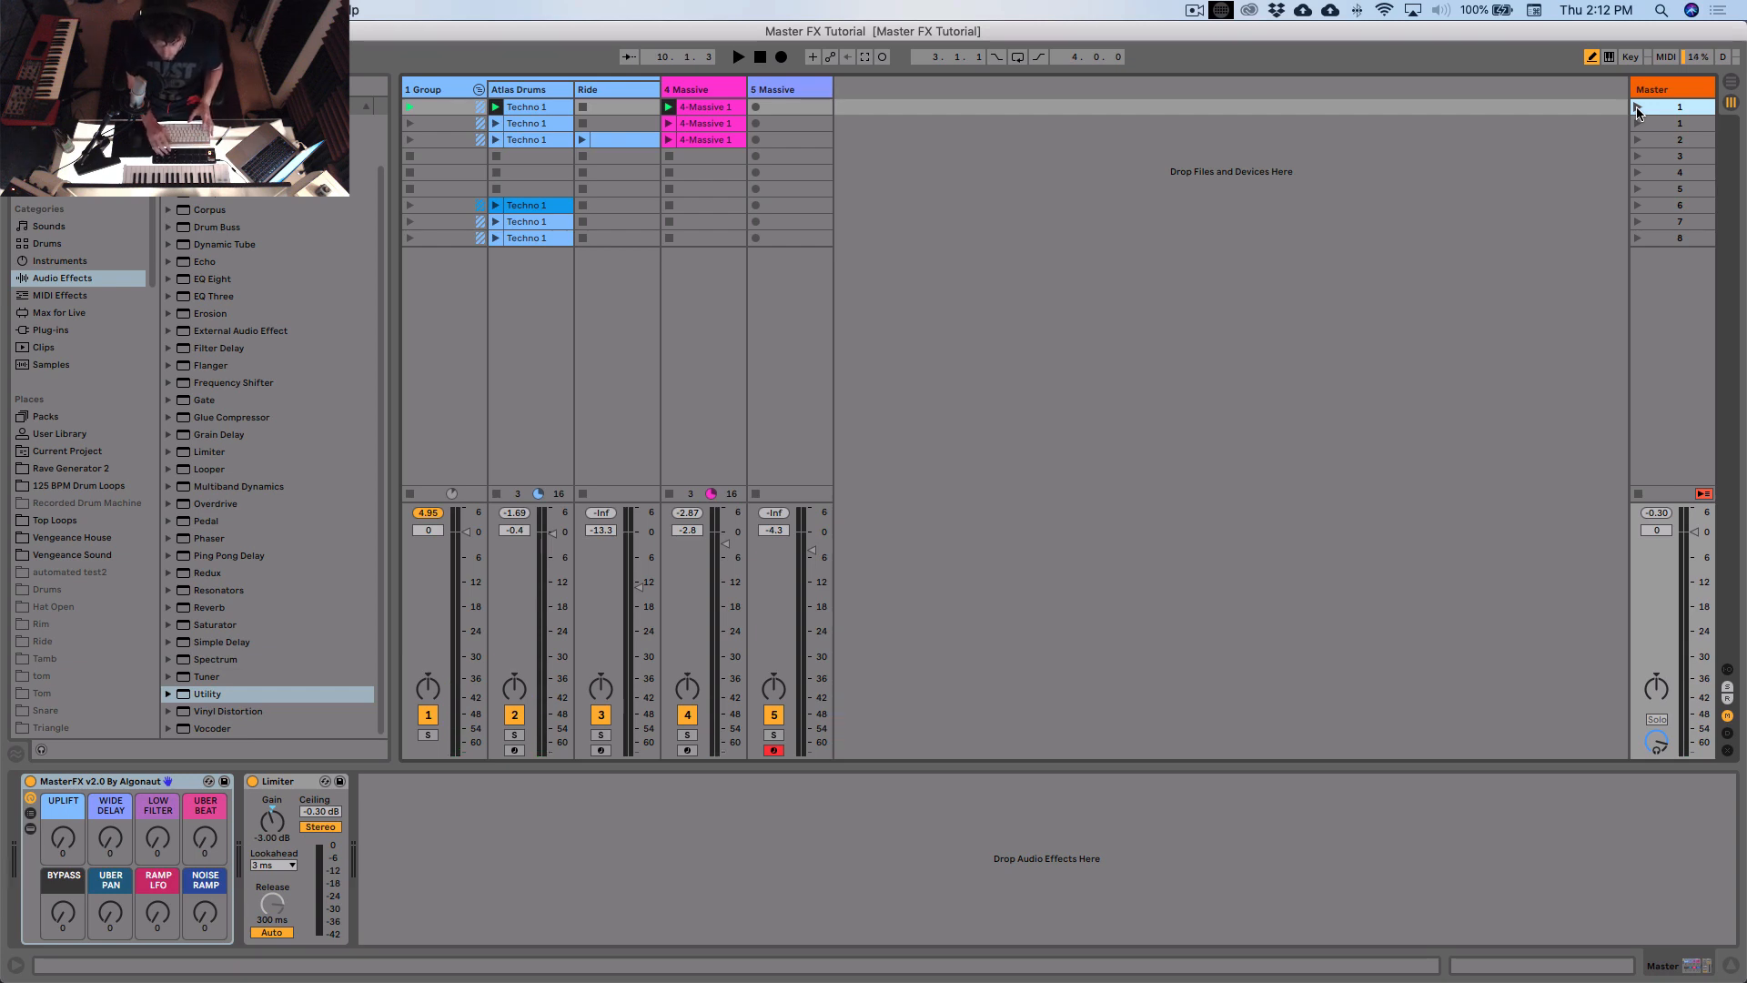
{"action": "left_click", "coordinate": [1638, 107]}
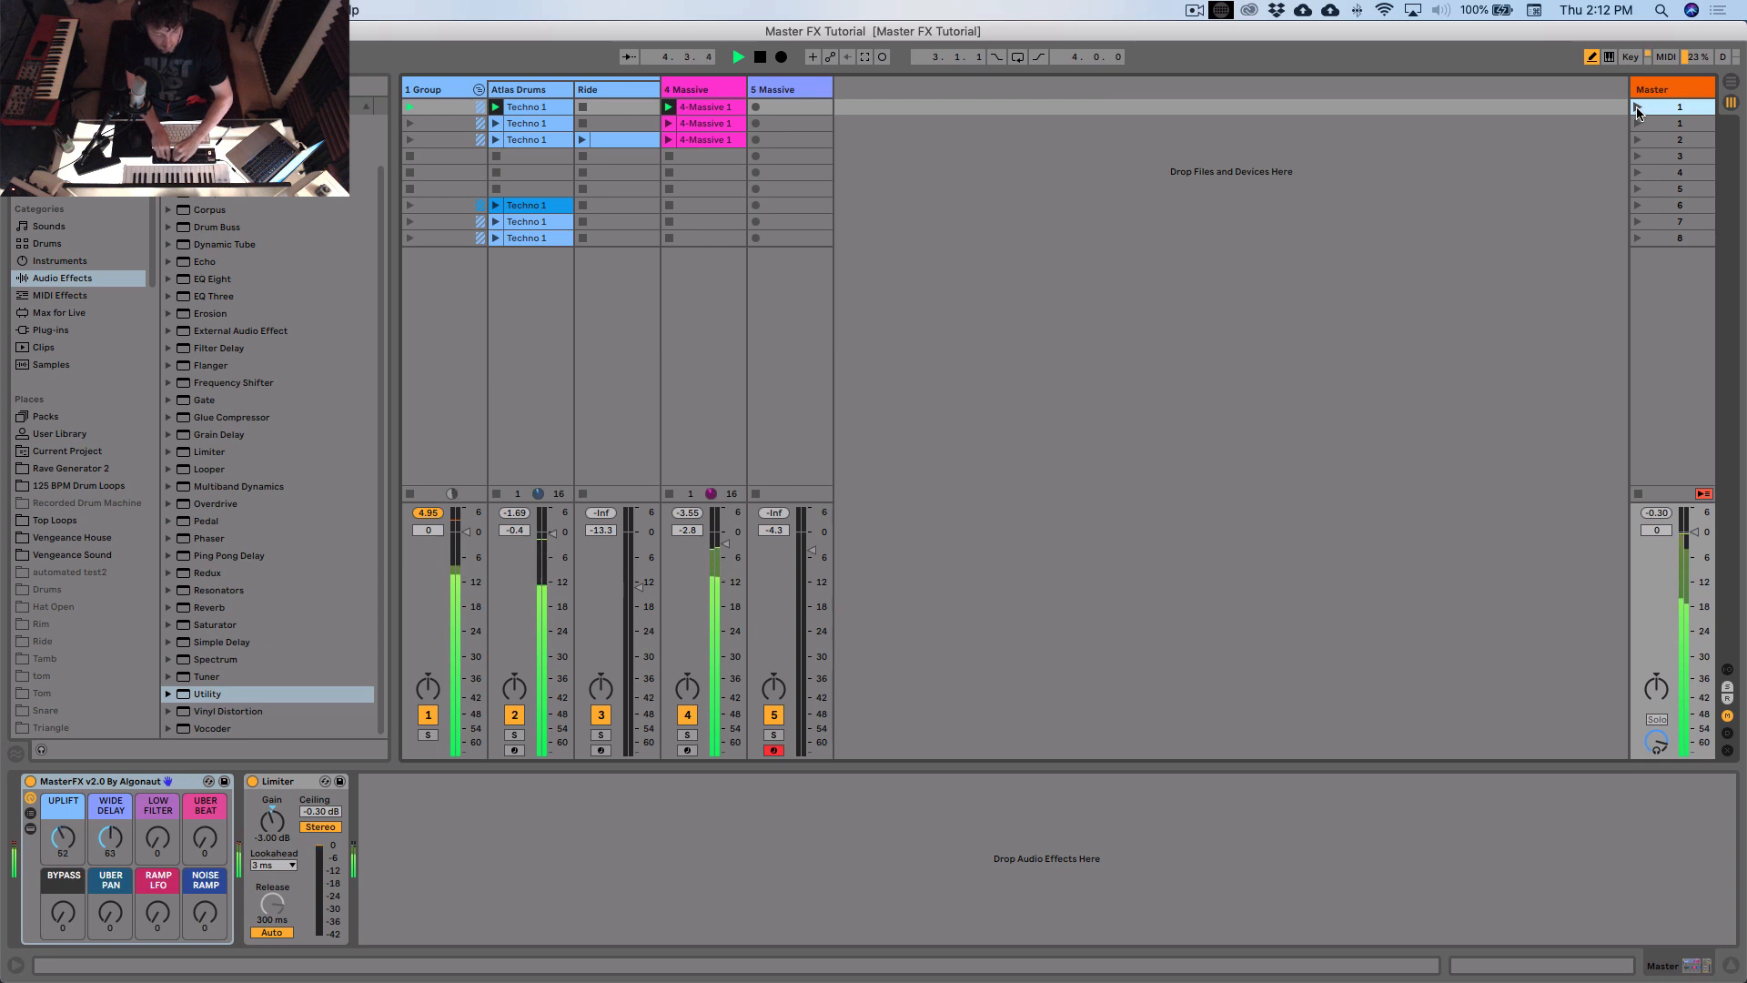
{"action": "key", "text": "space"}
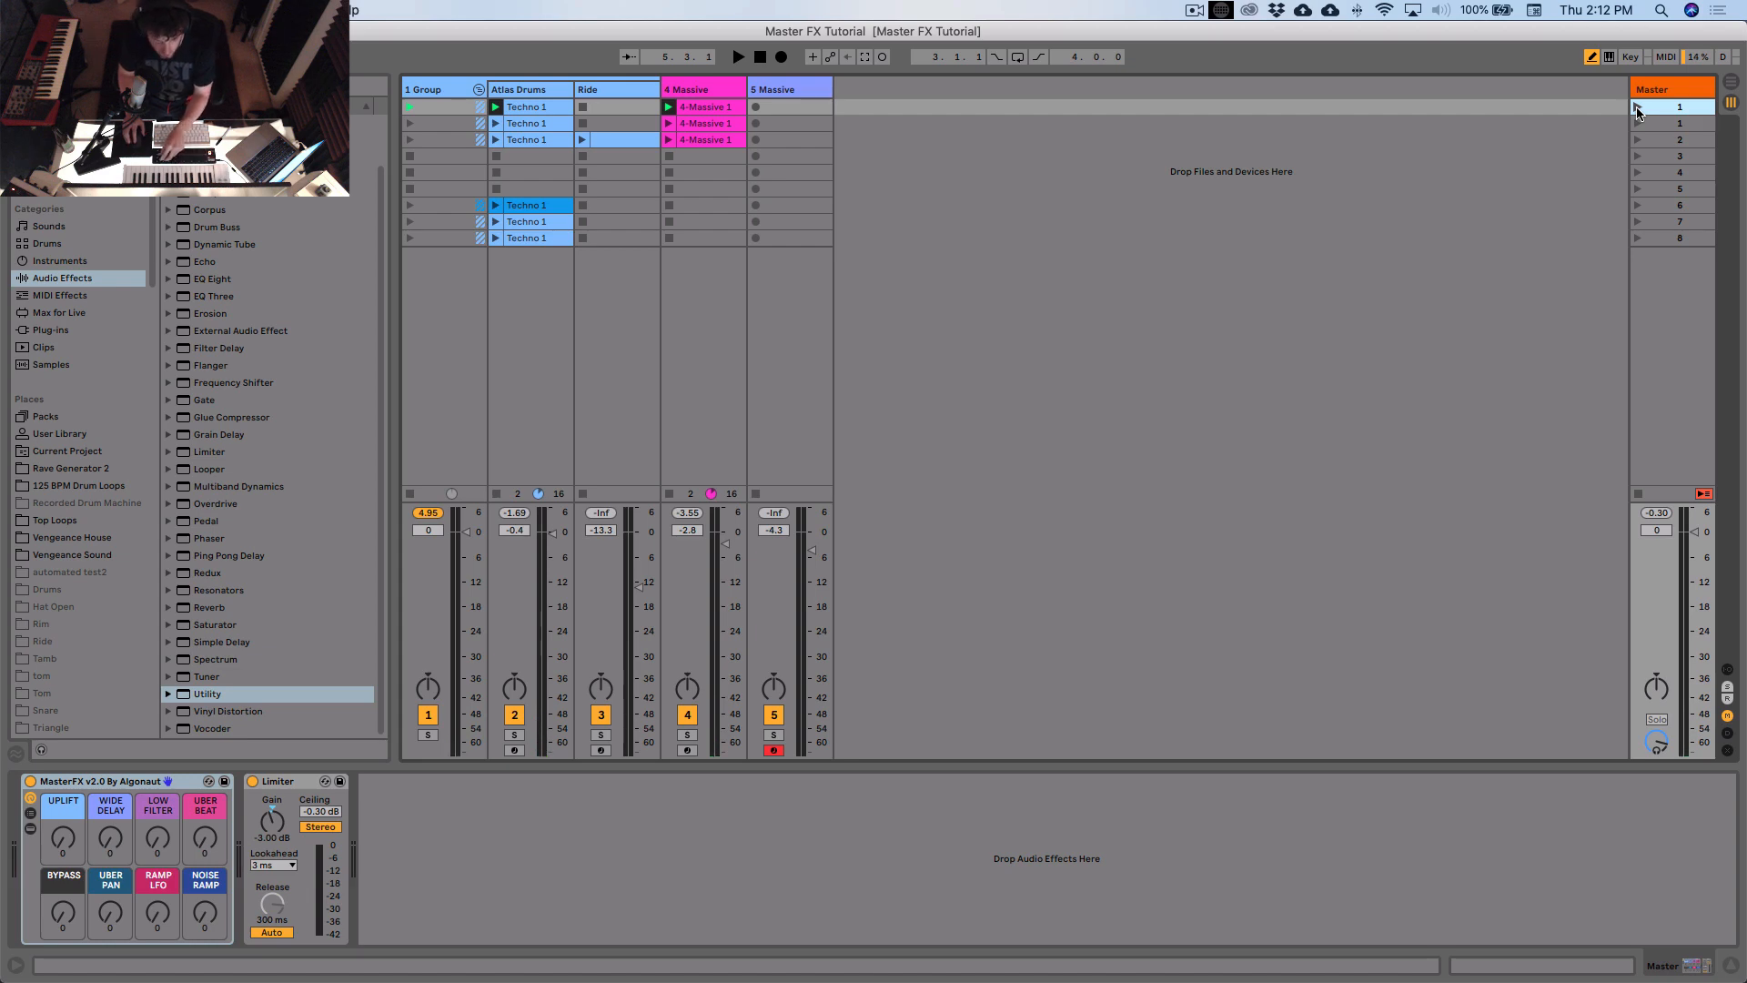
Step: Audition the LOW FILTER macro across the first and second scenes, and replay the second scene before stopping
{"action": "key", "text": "space"}
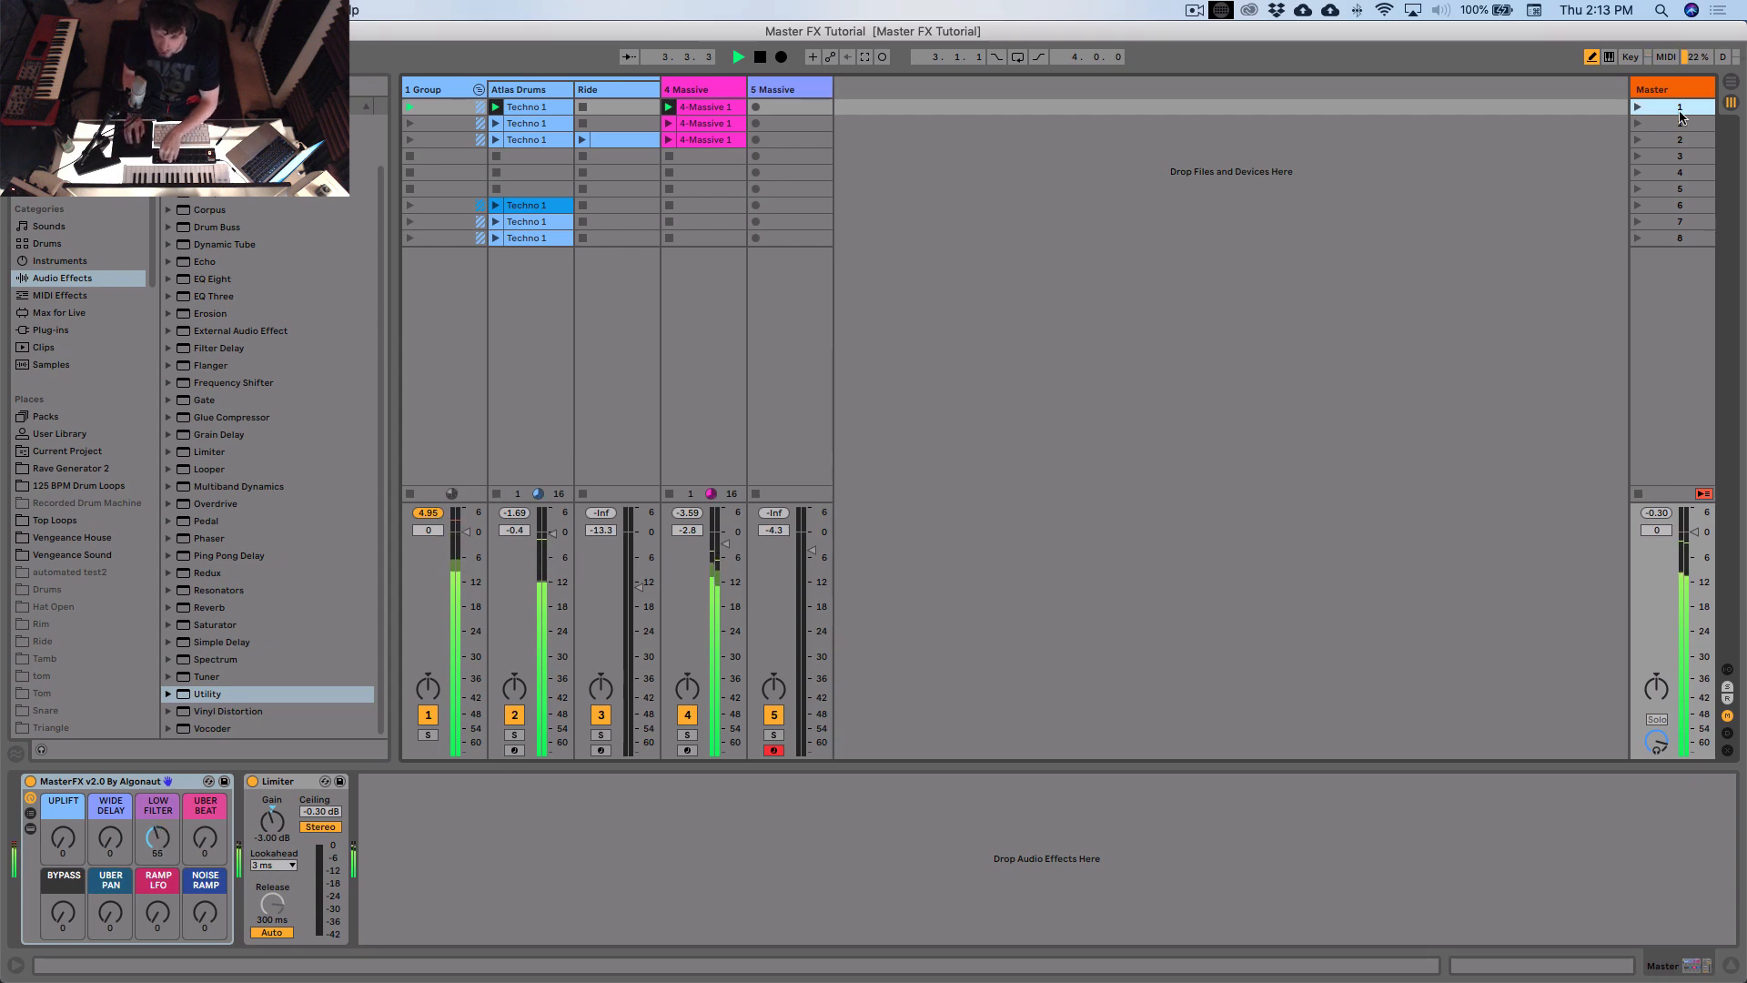
{"action": "left_click", "coordinate": [1637, 126]}
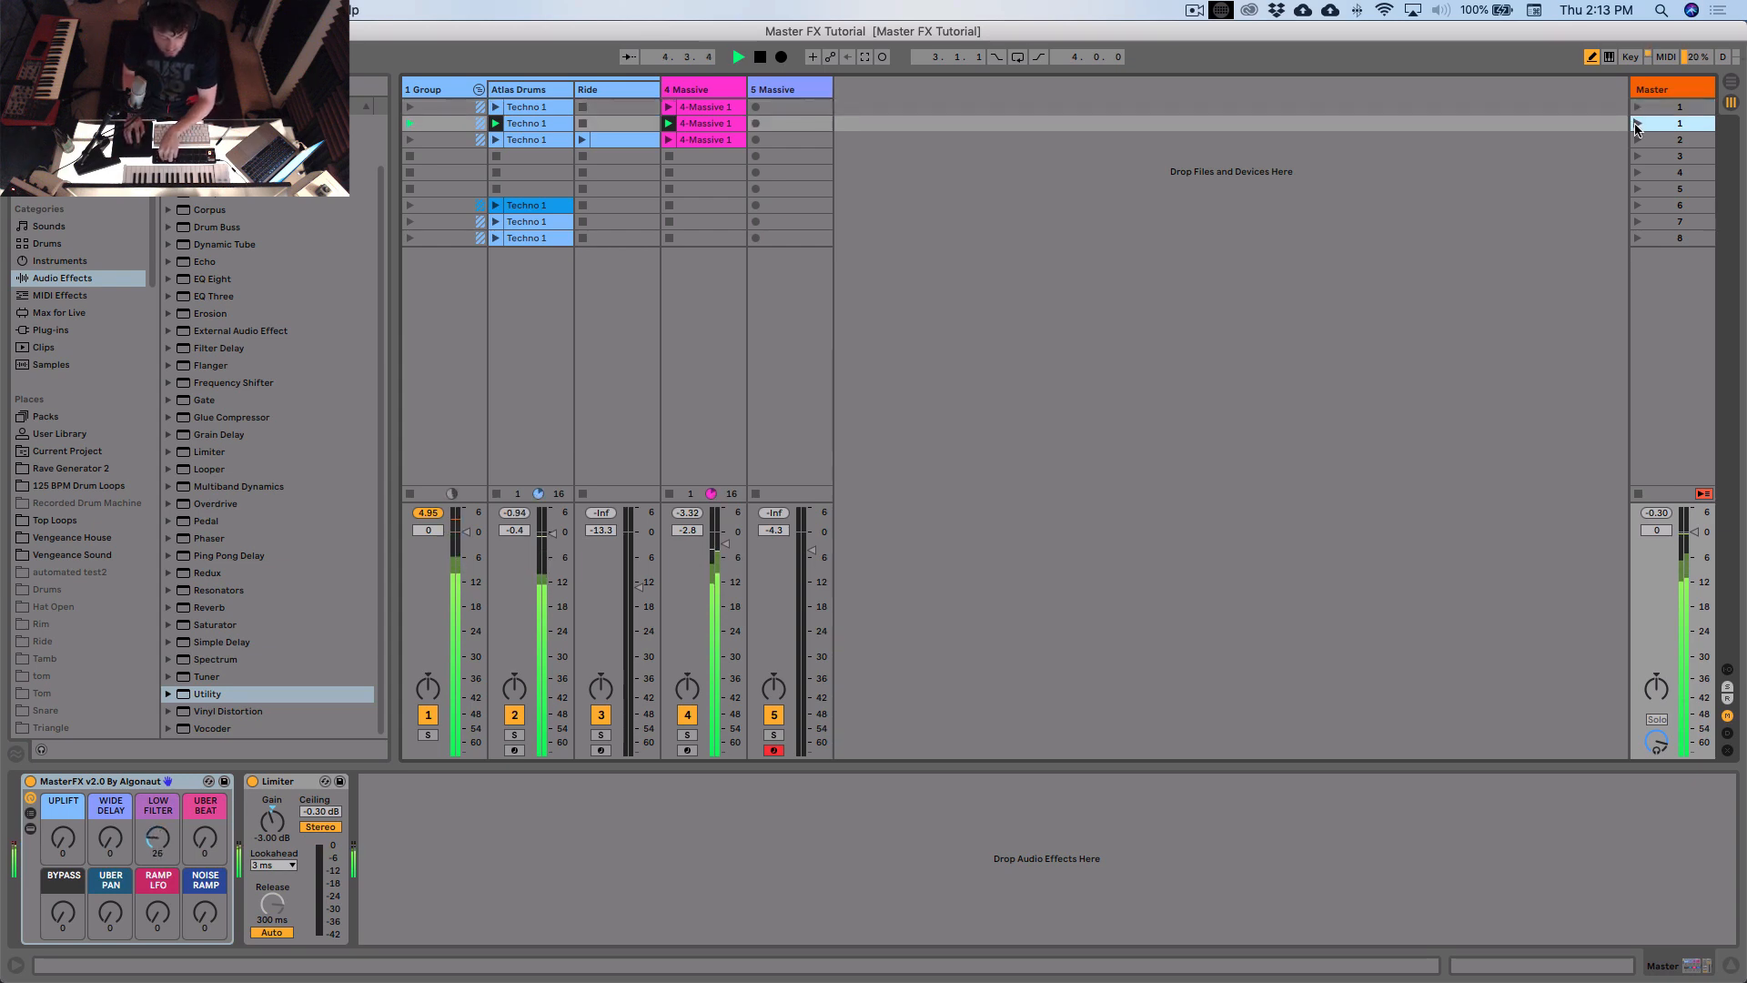
{"action": "key", "text": "space"}
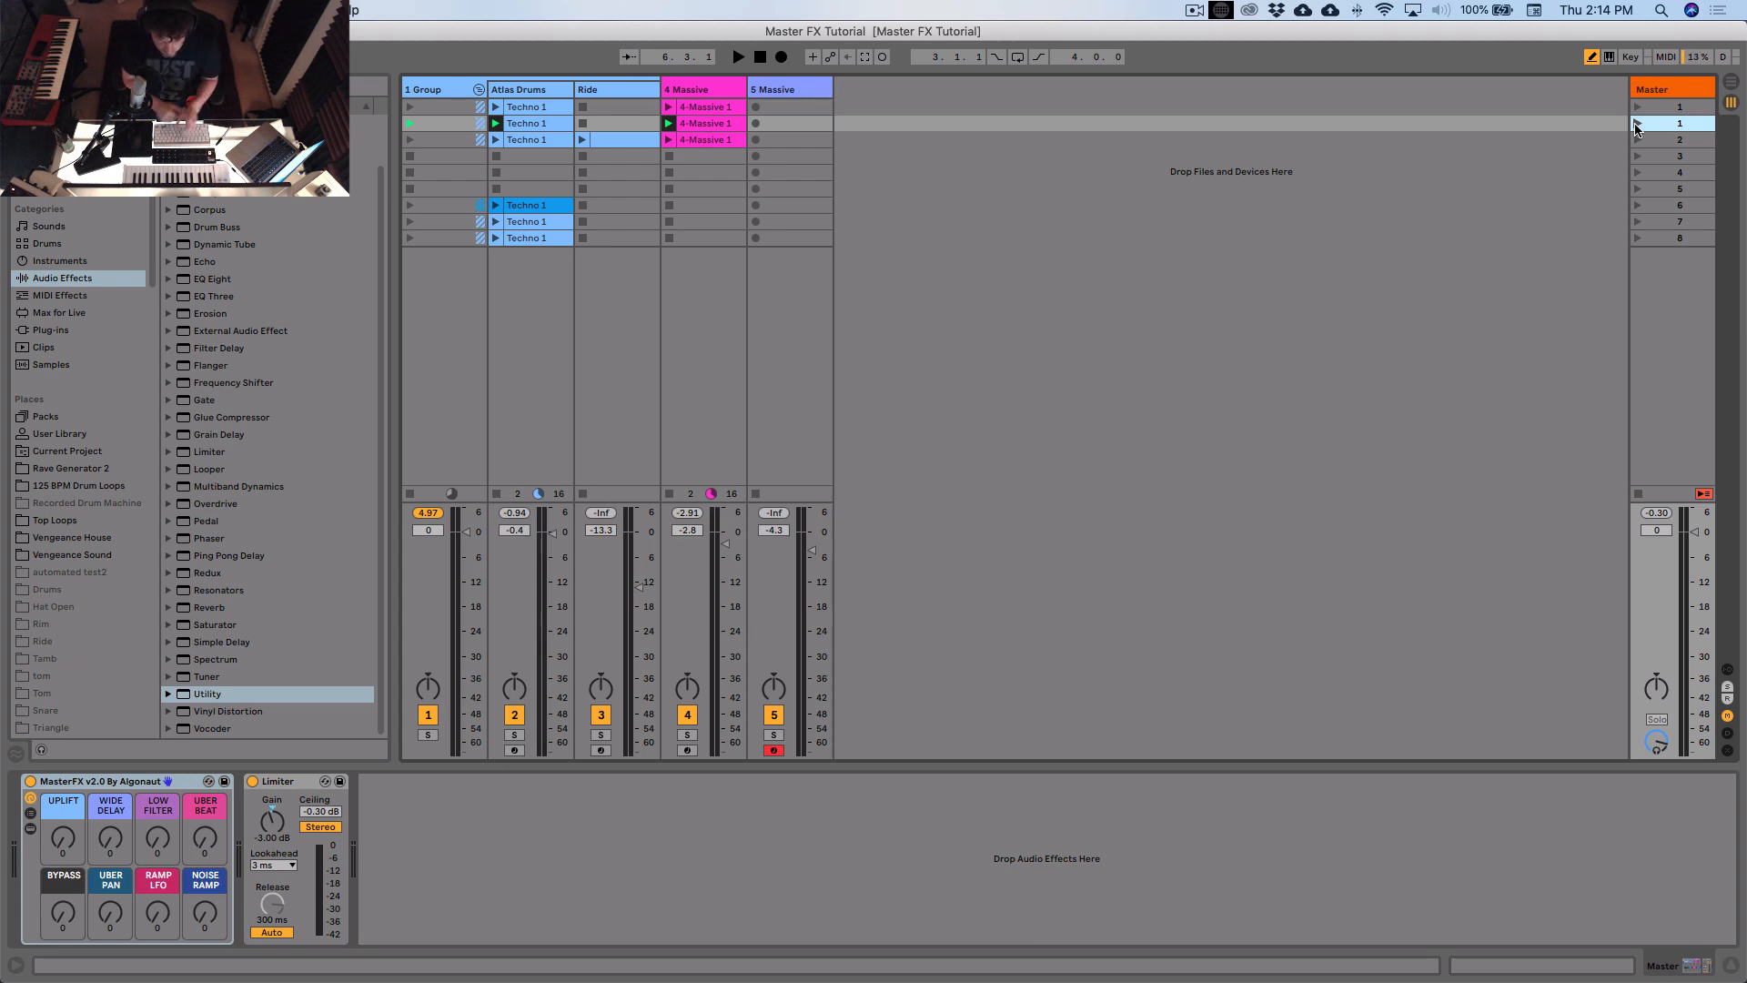
{"action": "left_click", "coordinate": [1636, 124]}
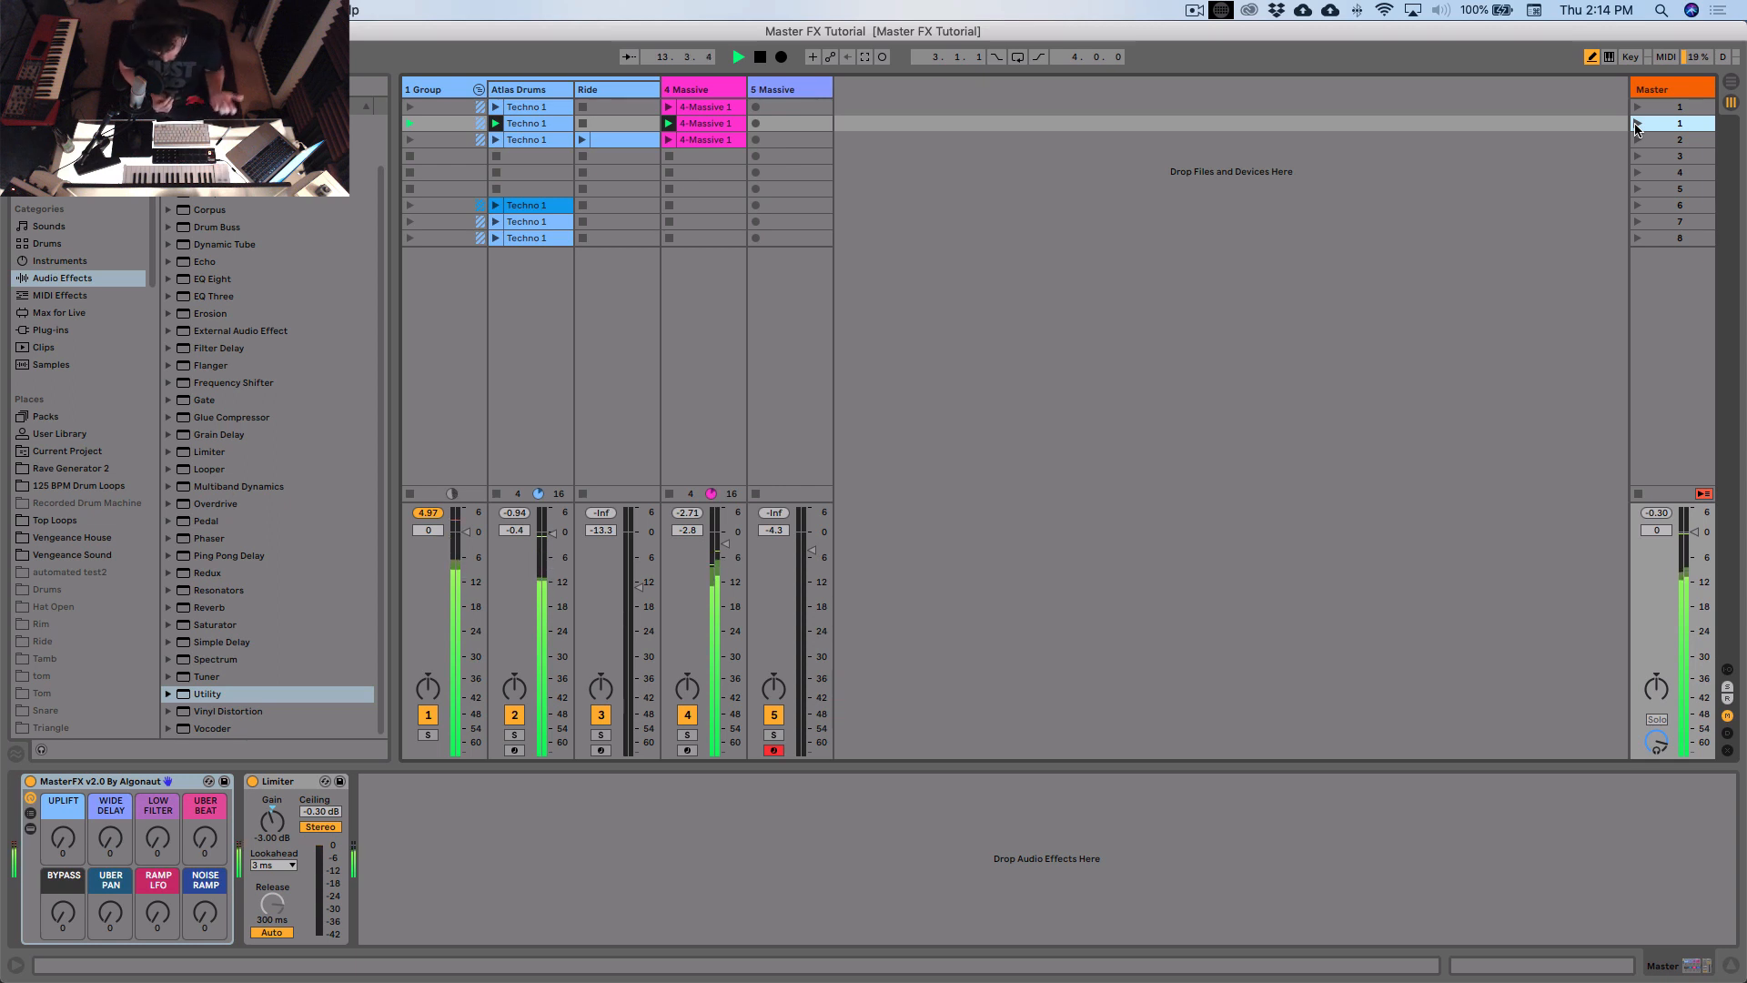
{"action": "key", "text": "space"}
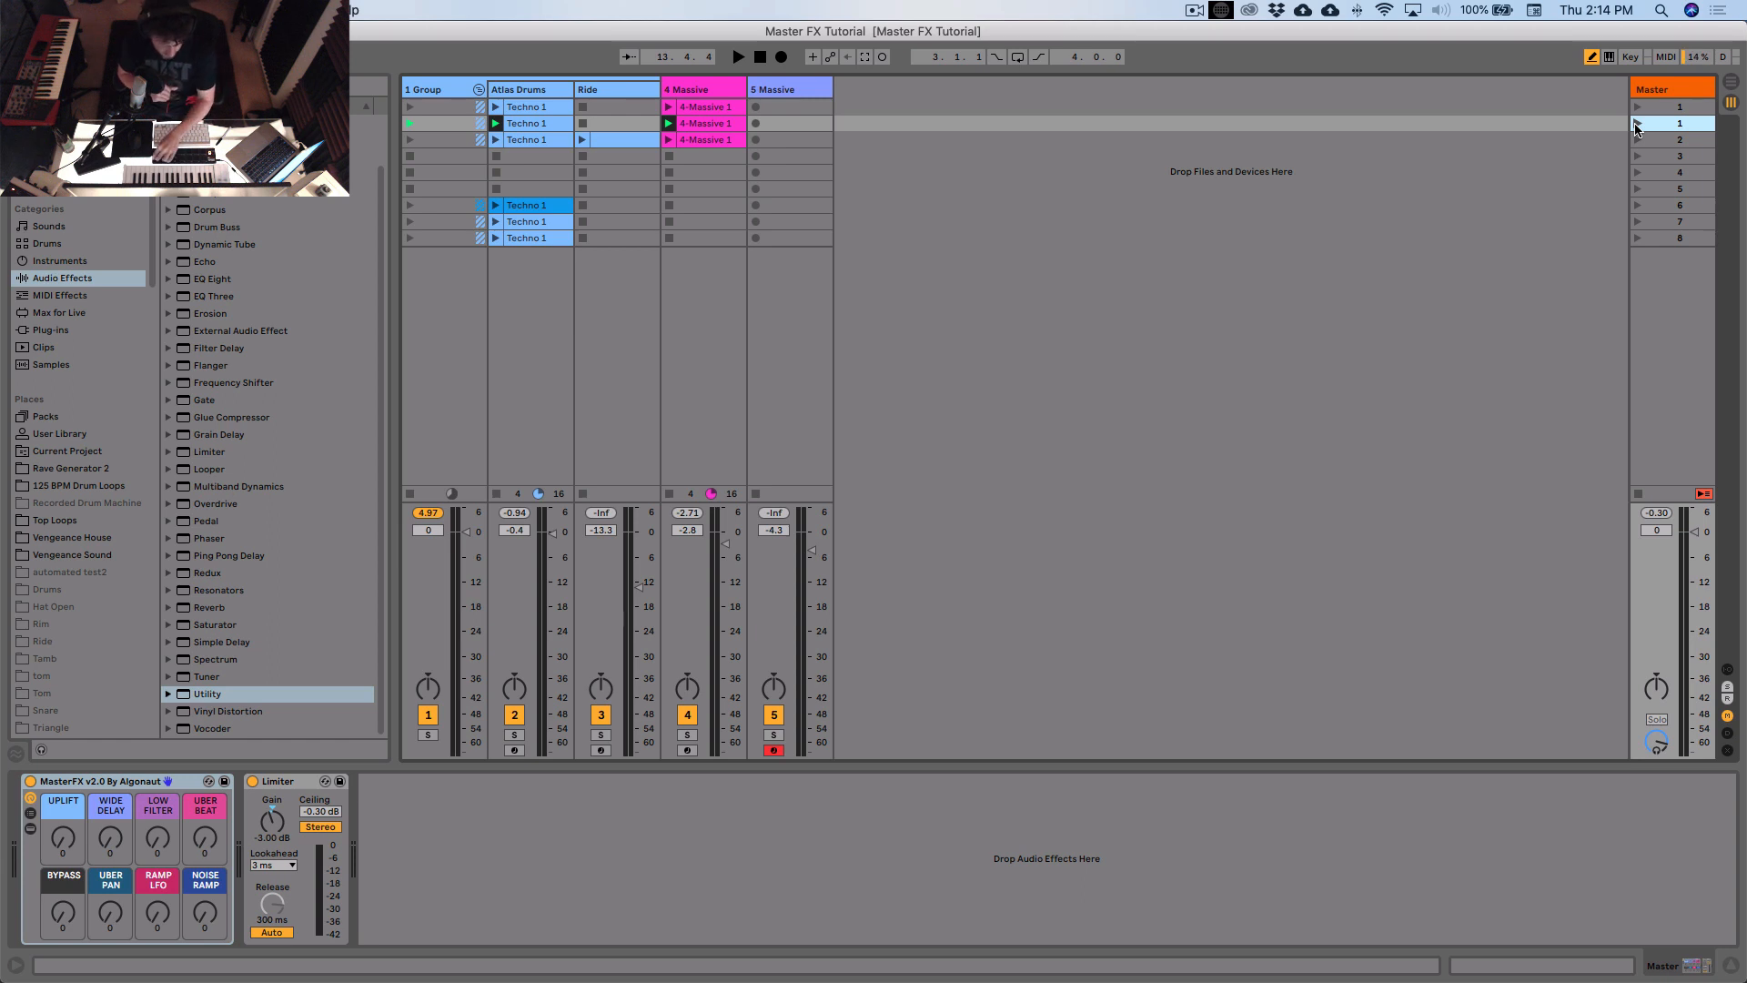
Step: Unfold the MasterFX rack and examine the Mid/High and Low chains and the Beat Repeat device of its UBERBEAT section
{"action": "left_click", "coordinate": [138, 782]}
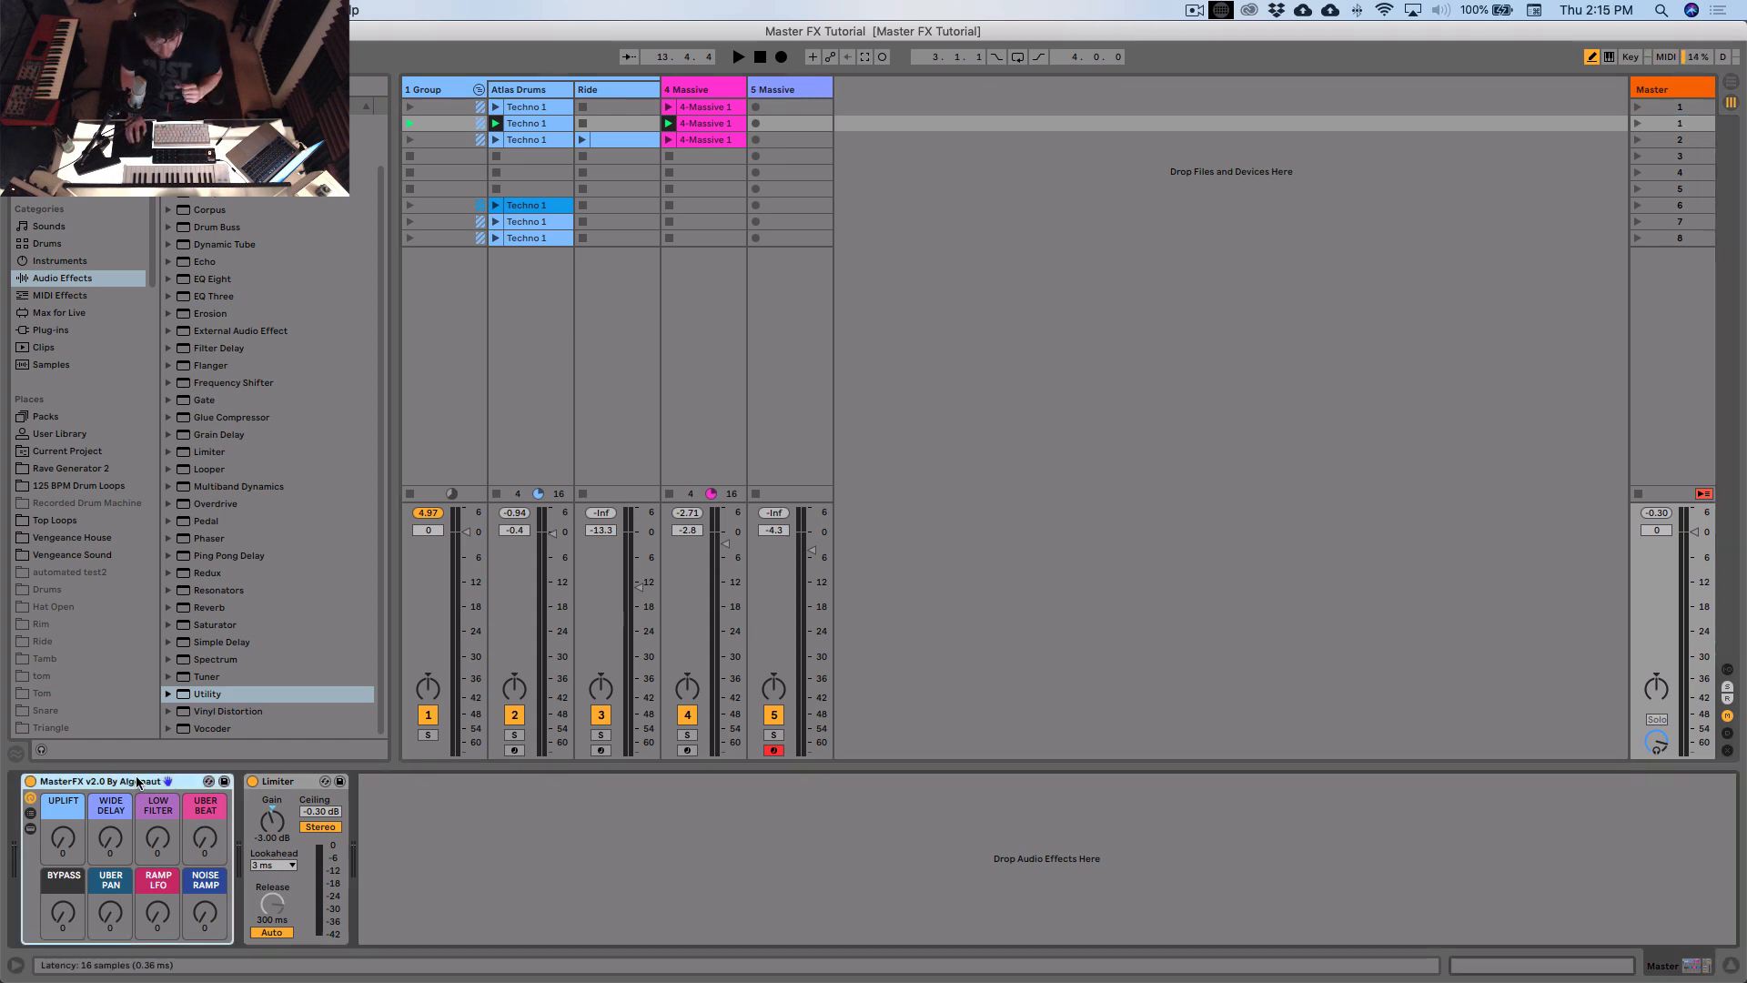
{"action": "left_click", "coordinate": [30, 813]}
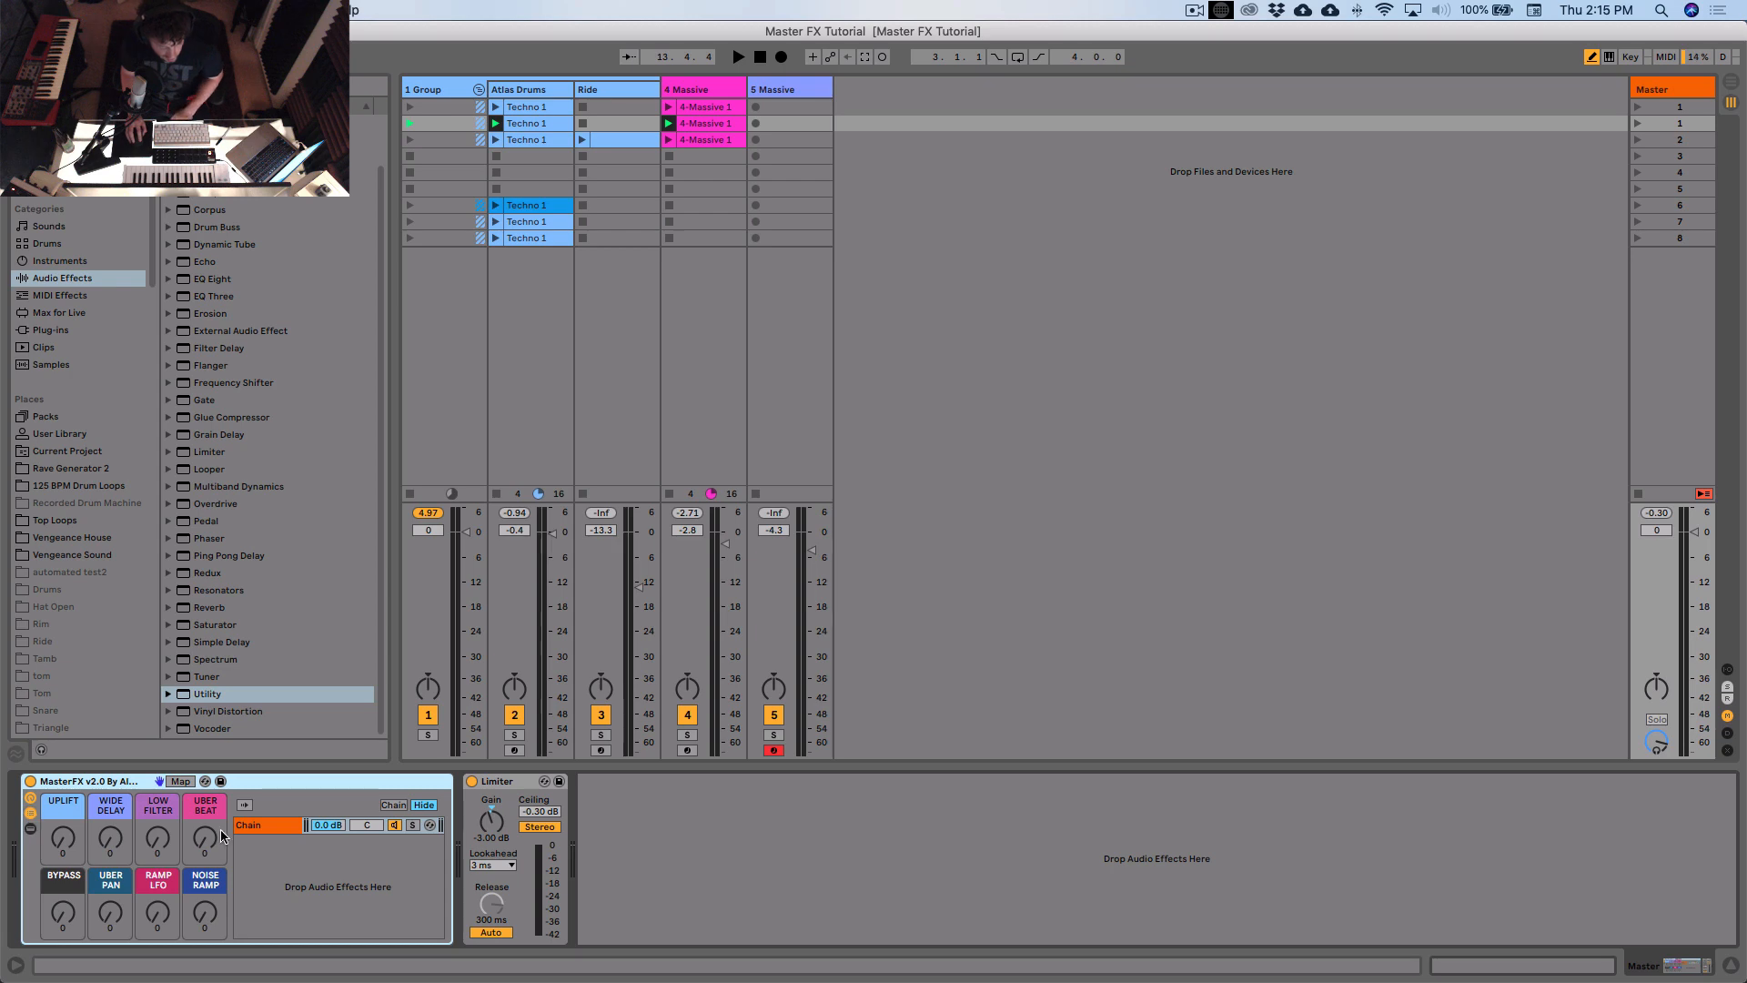
{"action": "left_click", "coordinate": [30, 828]}
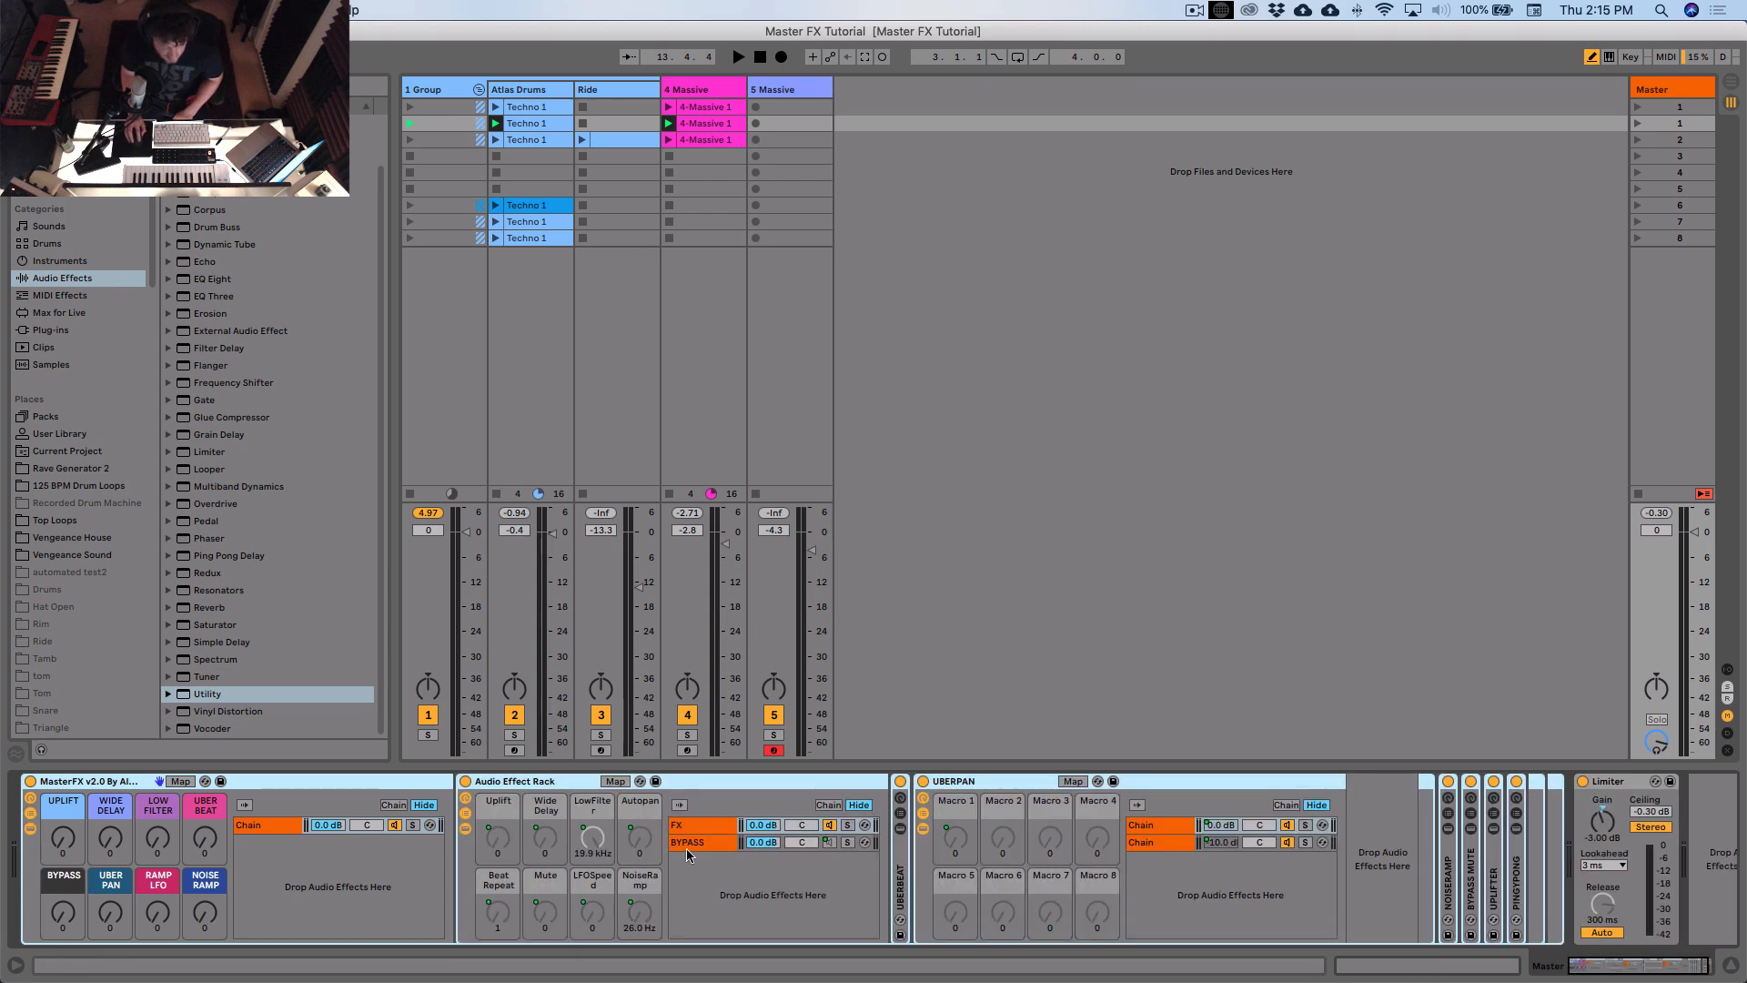
{"action": "left_click_drag", "start_coordinate": [1607, 965], "coordinate": [1630, 968]}
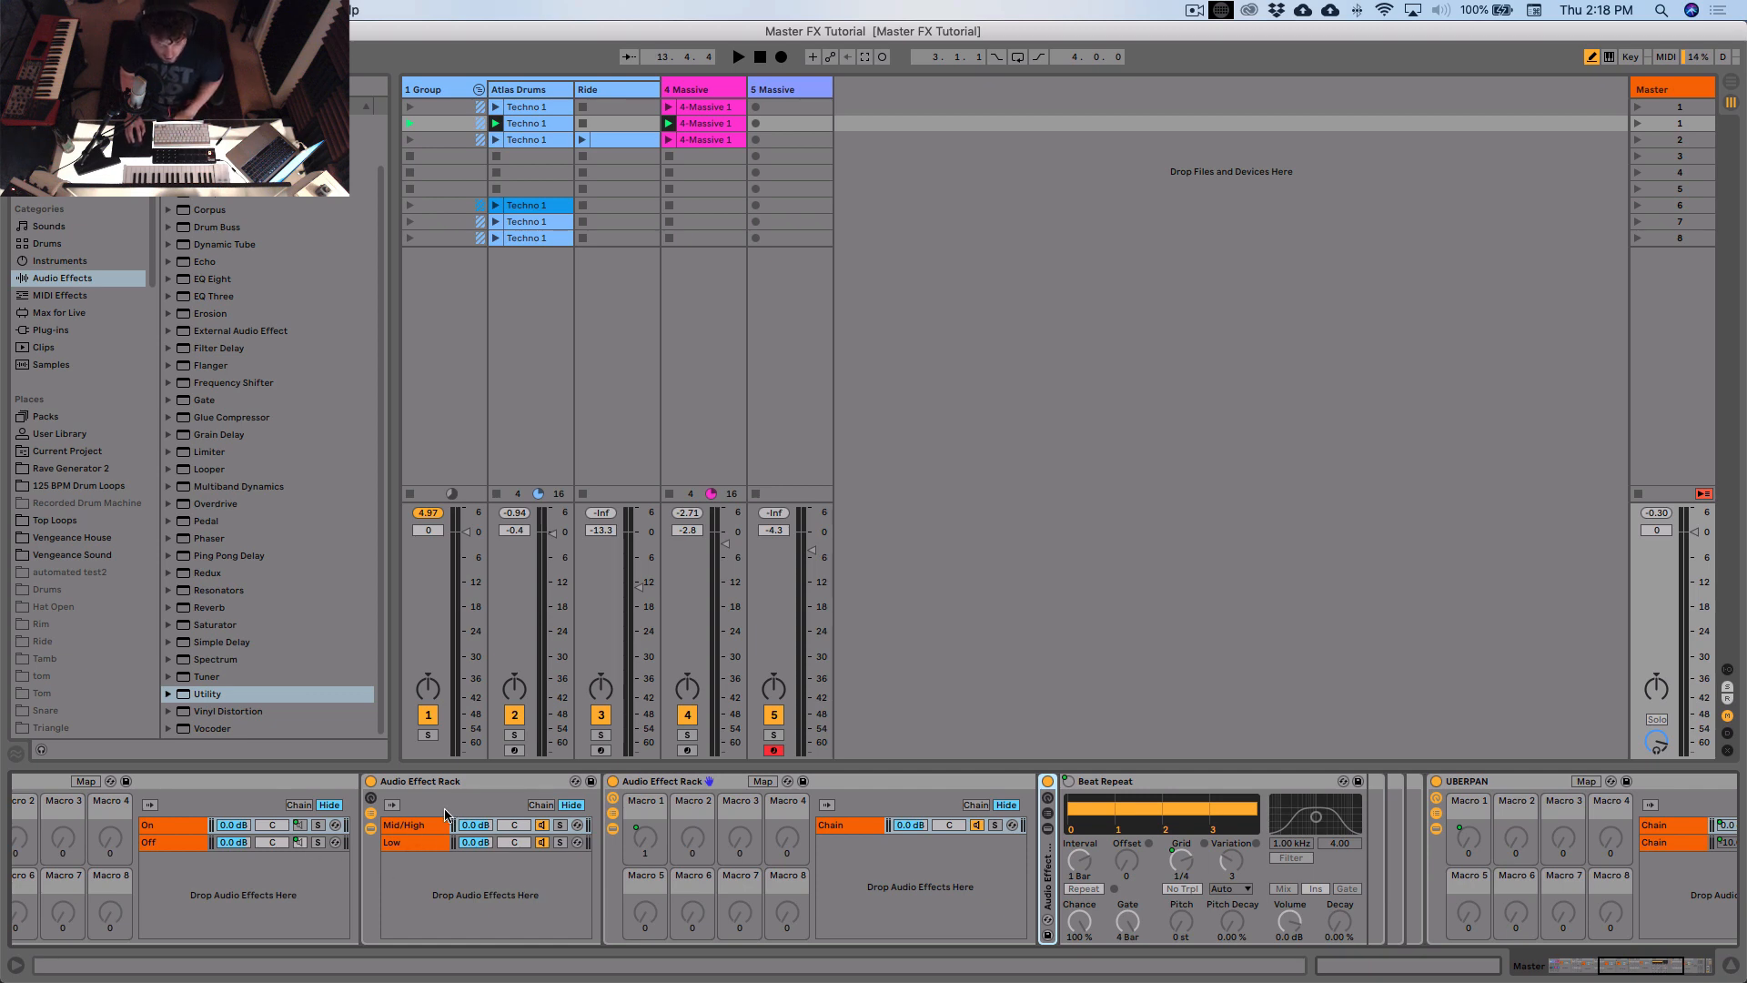
{"action": "left_click", "coordinate": [418, 826]}
{"action": "left_click", "coordinate": [418, 842]}
{"action": "left_click", "coordinate": [416, 826]}
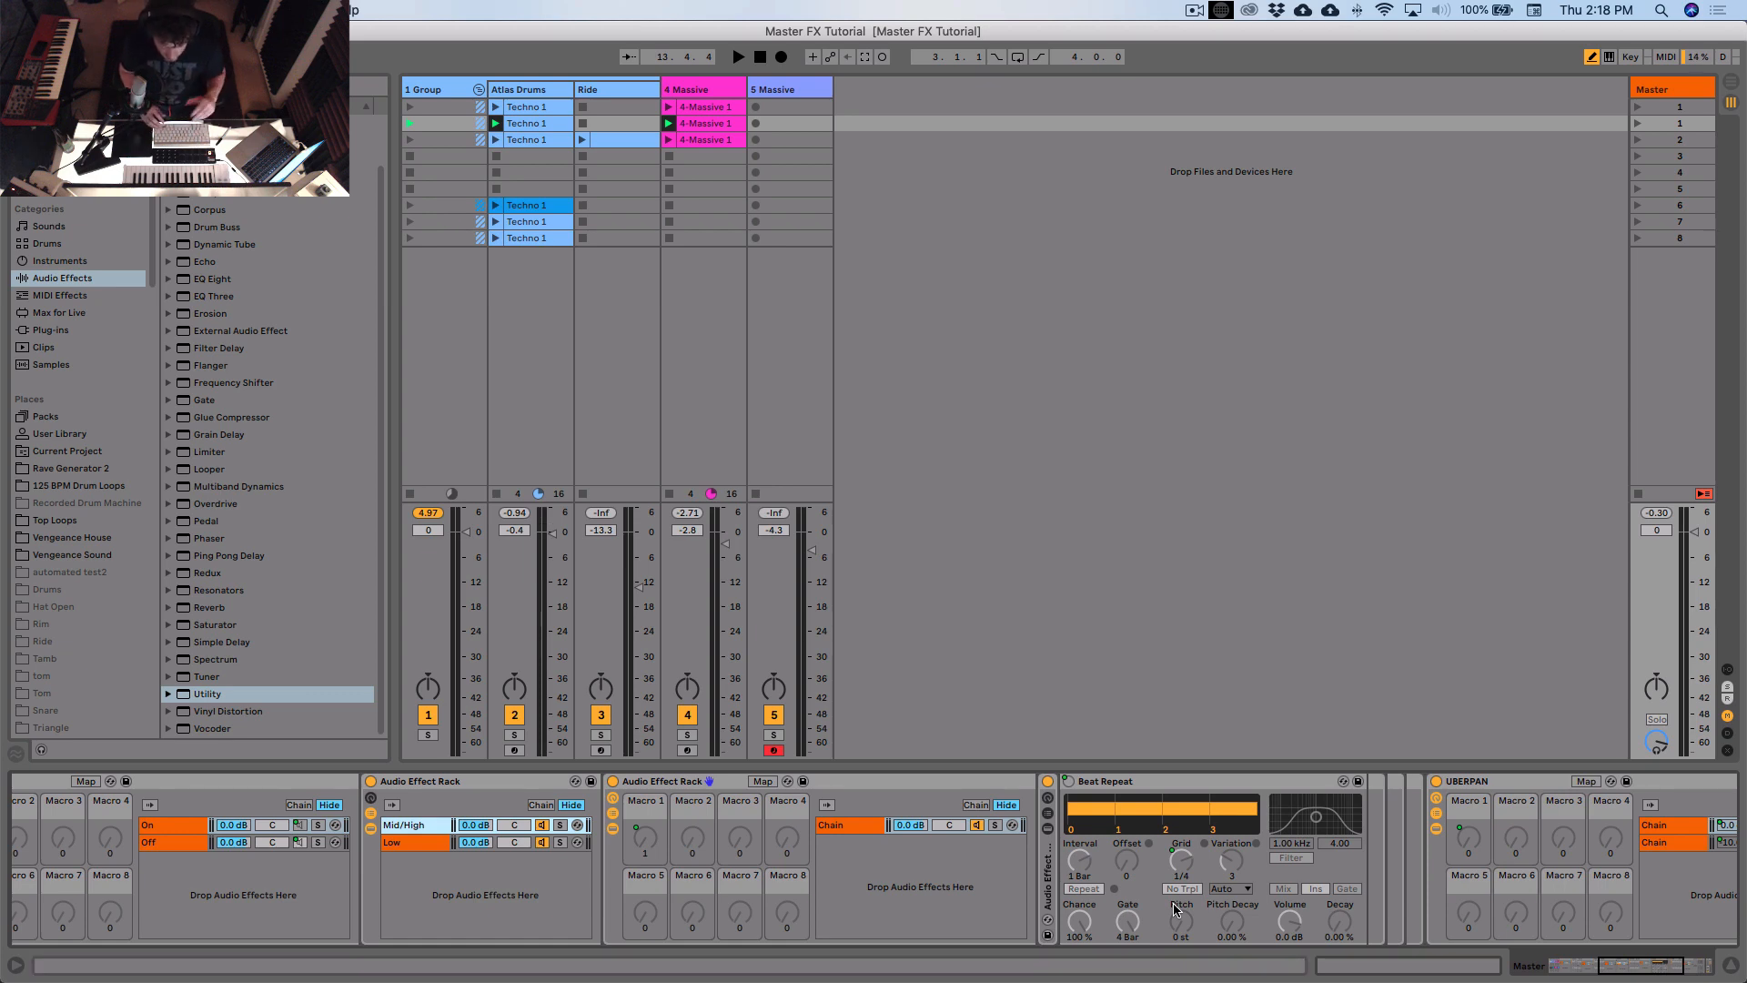
Step: Audition the UBER BEAT macro over the second scene's loop with its Beat Repeat device in view, and stop playback
{"action": "key", "text": "space"}
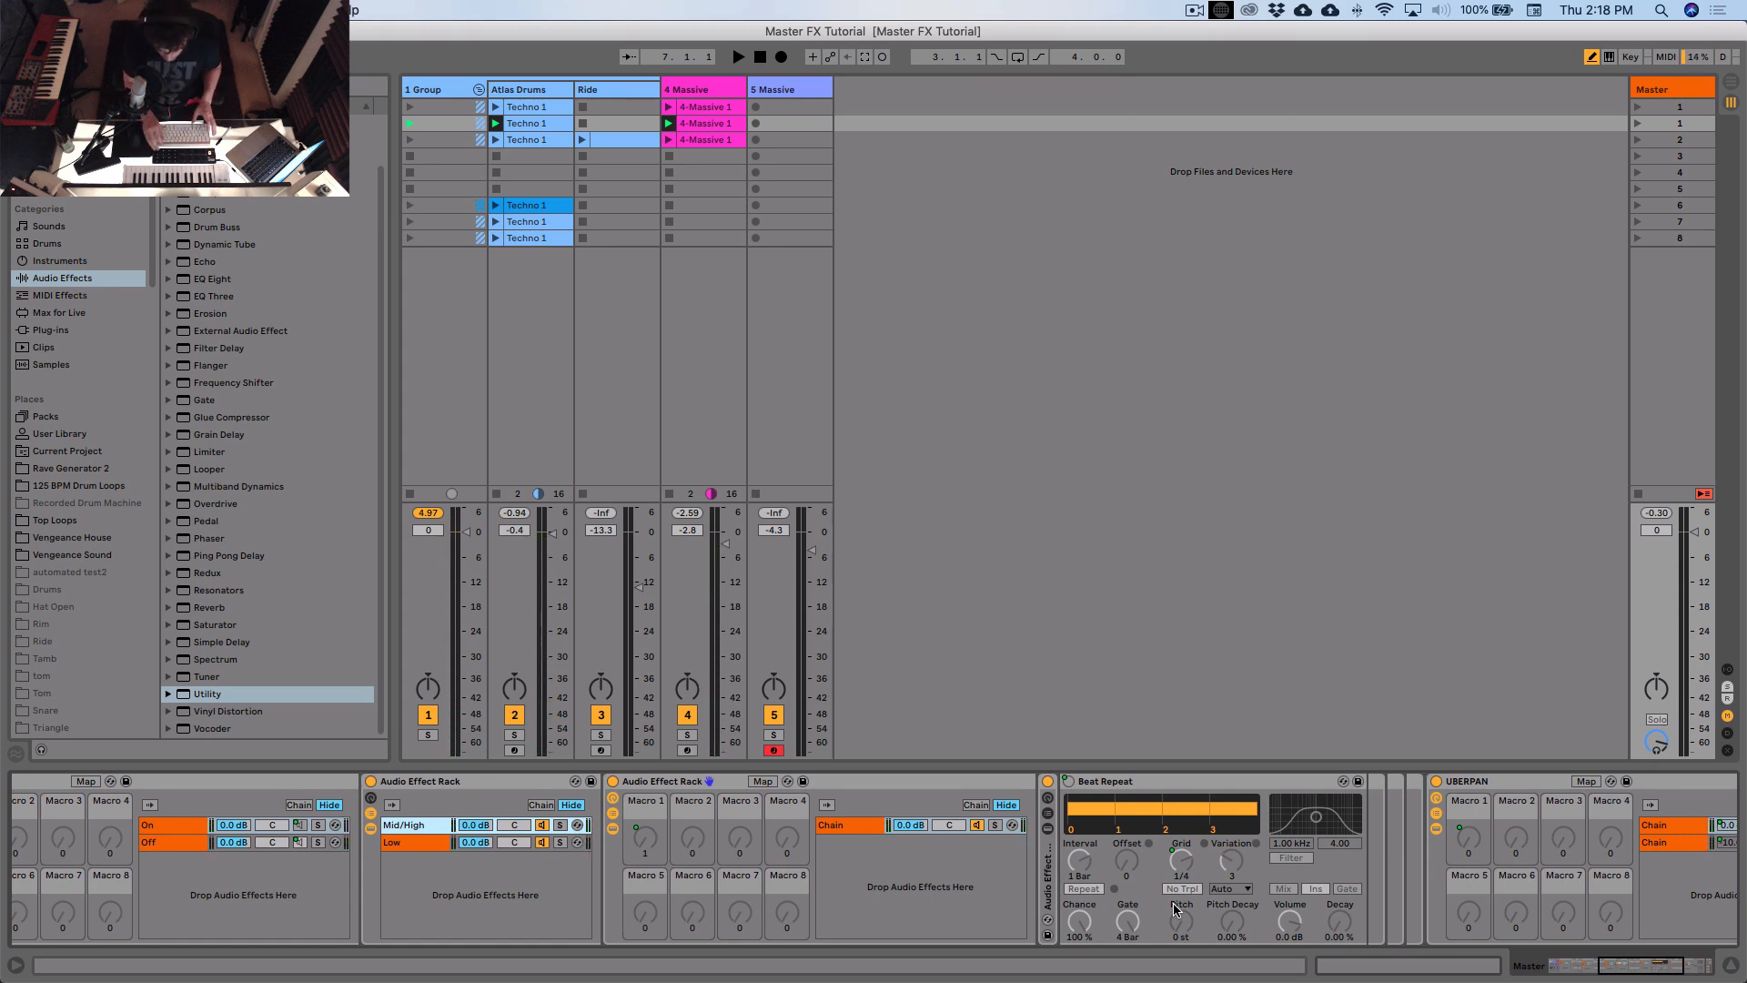
{"action": "key", "text": "space"}
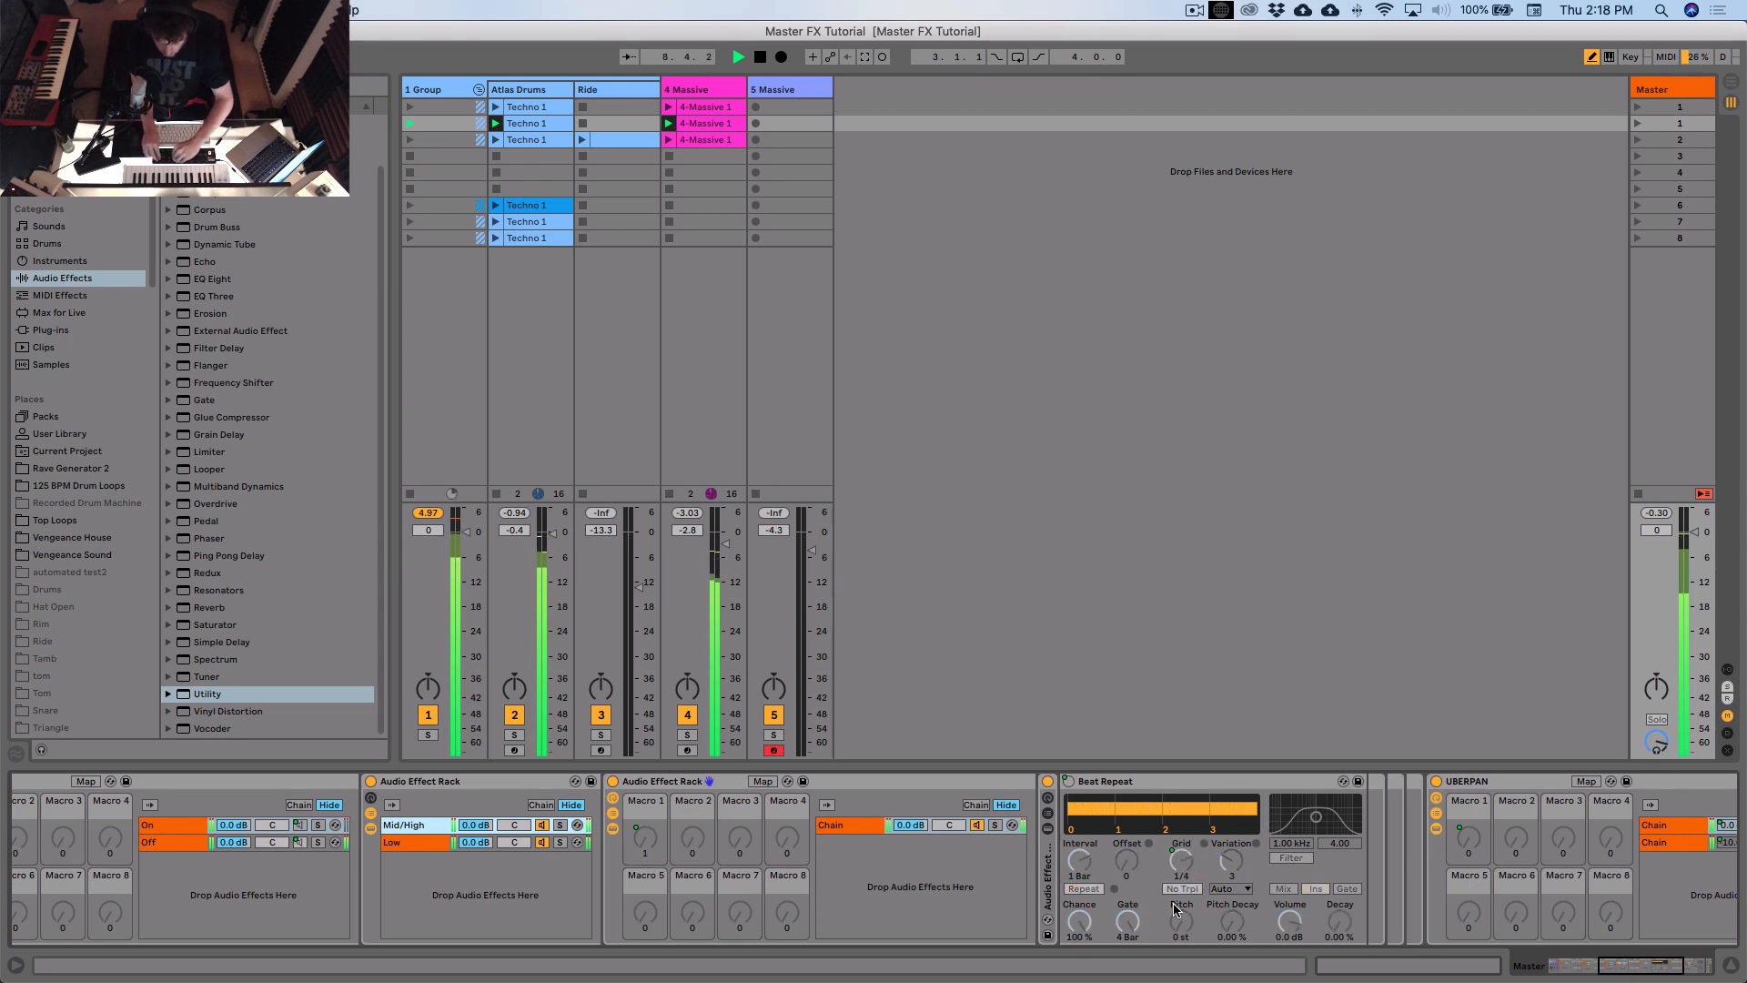
{"action": "key", "text": "space"}
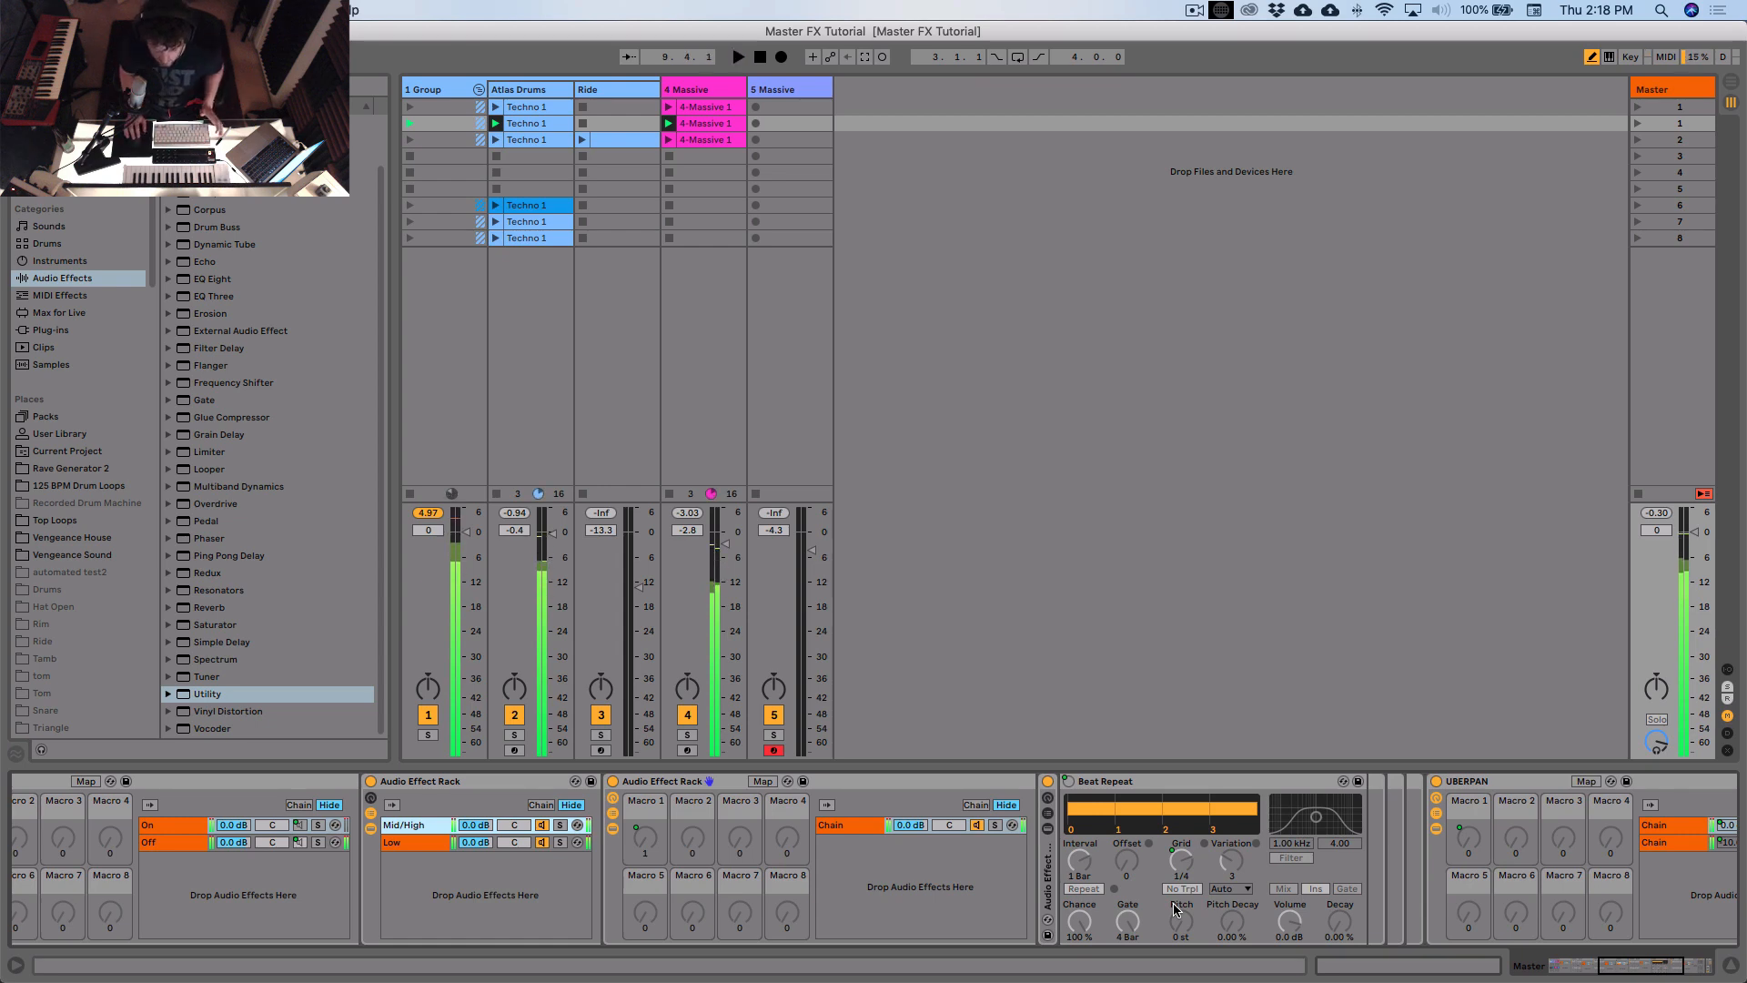
Step: Fold the MasterFX rack, audition the UBER PAN macro over the second scene, and stop playback
{"action": "left_click", "coordinate": [1547, 976]}
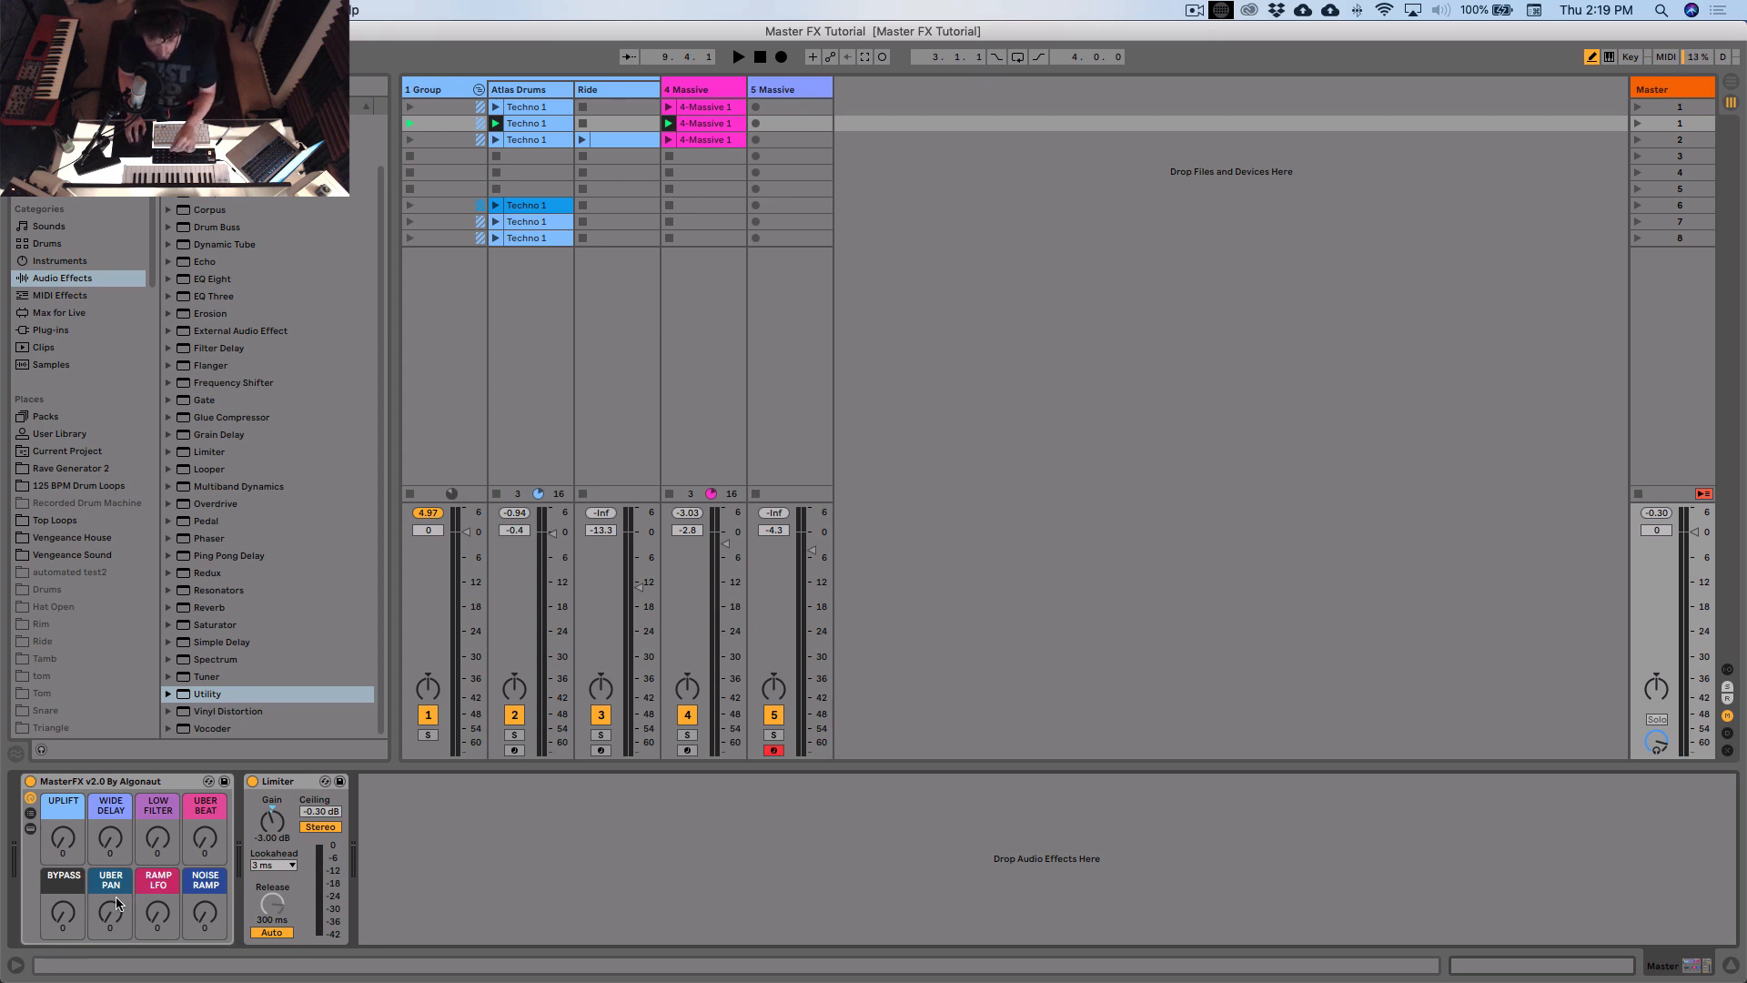
{"action": "left_click_drag", "start_coordinate": [116, 903], "coordinate": [116, 888]}
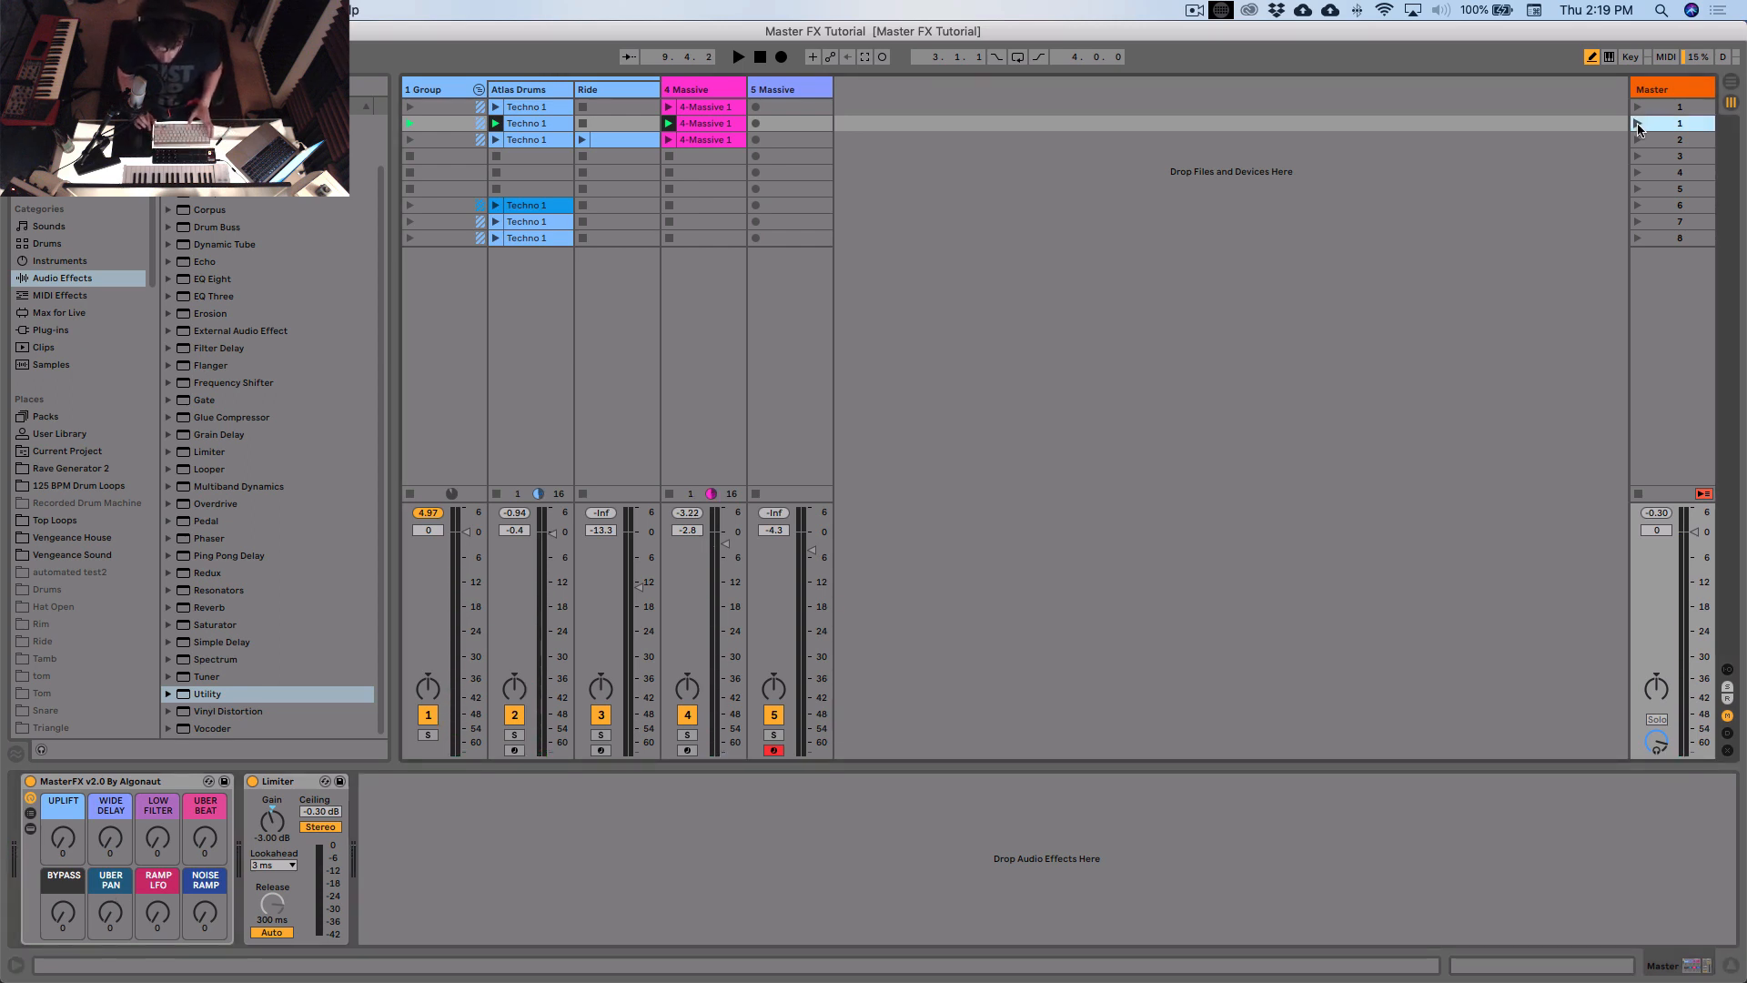
{"action": "left_click", "coordinate": [1638, 123]}
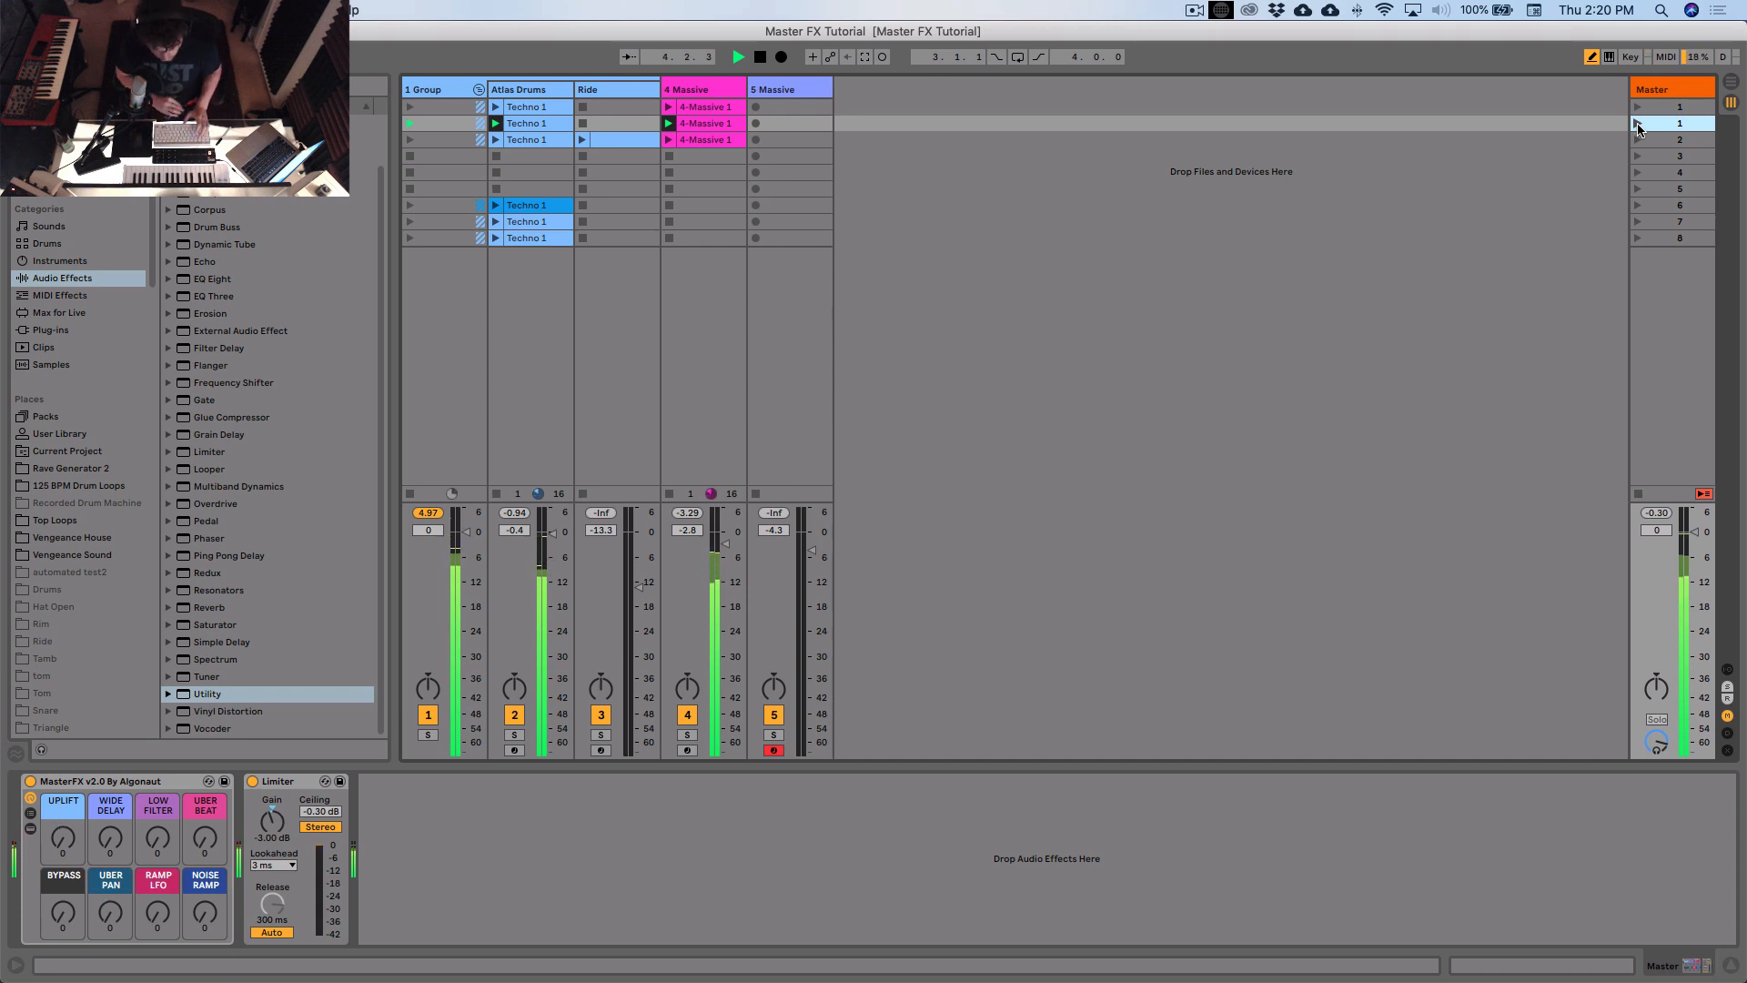
{"action": "key", "text": "space"}
Step: Unfold the MasterFX rack and examine the Reverb, Auto Filter, Utility, Simple Delay and EQ Eight devices of its NOISERAMP section
{"action": "left_click", "coordinate": [165, 782]}
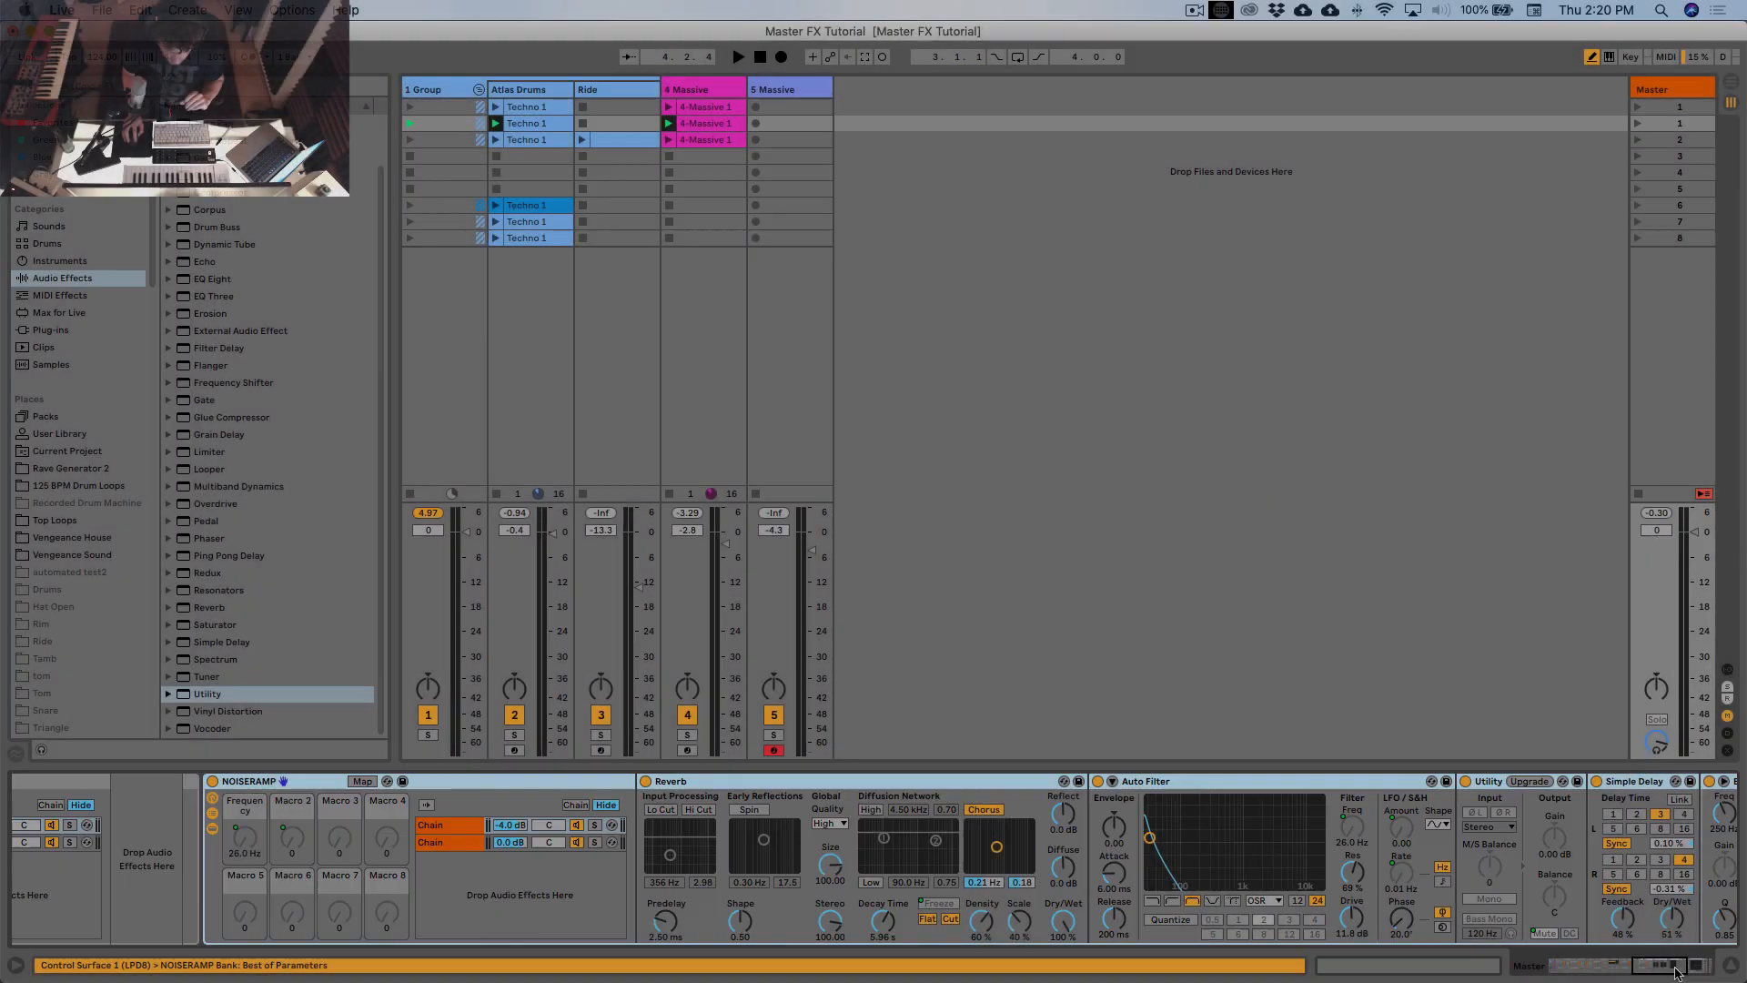
{"action": "scroll", "coordinate": [1682, 973], "scroll_direction": "right", "scroll_amount": 3}
{"action": "scroll", "coordinate": [1683, 973], "scroll_direction": "left", "scroll_amount": 3}
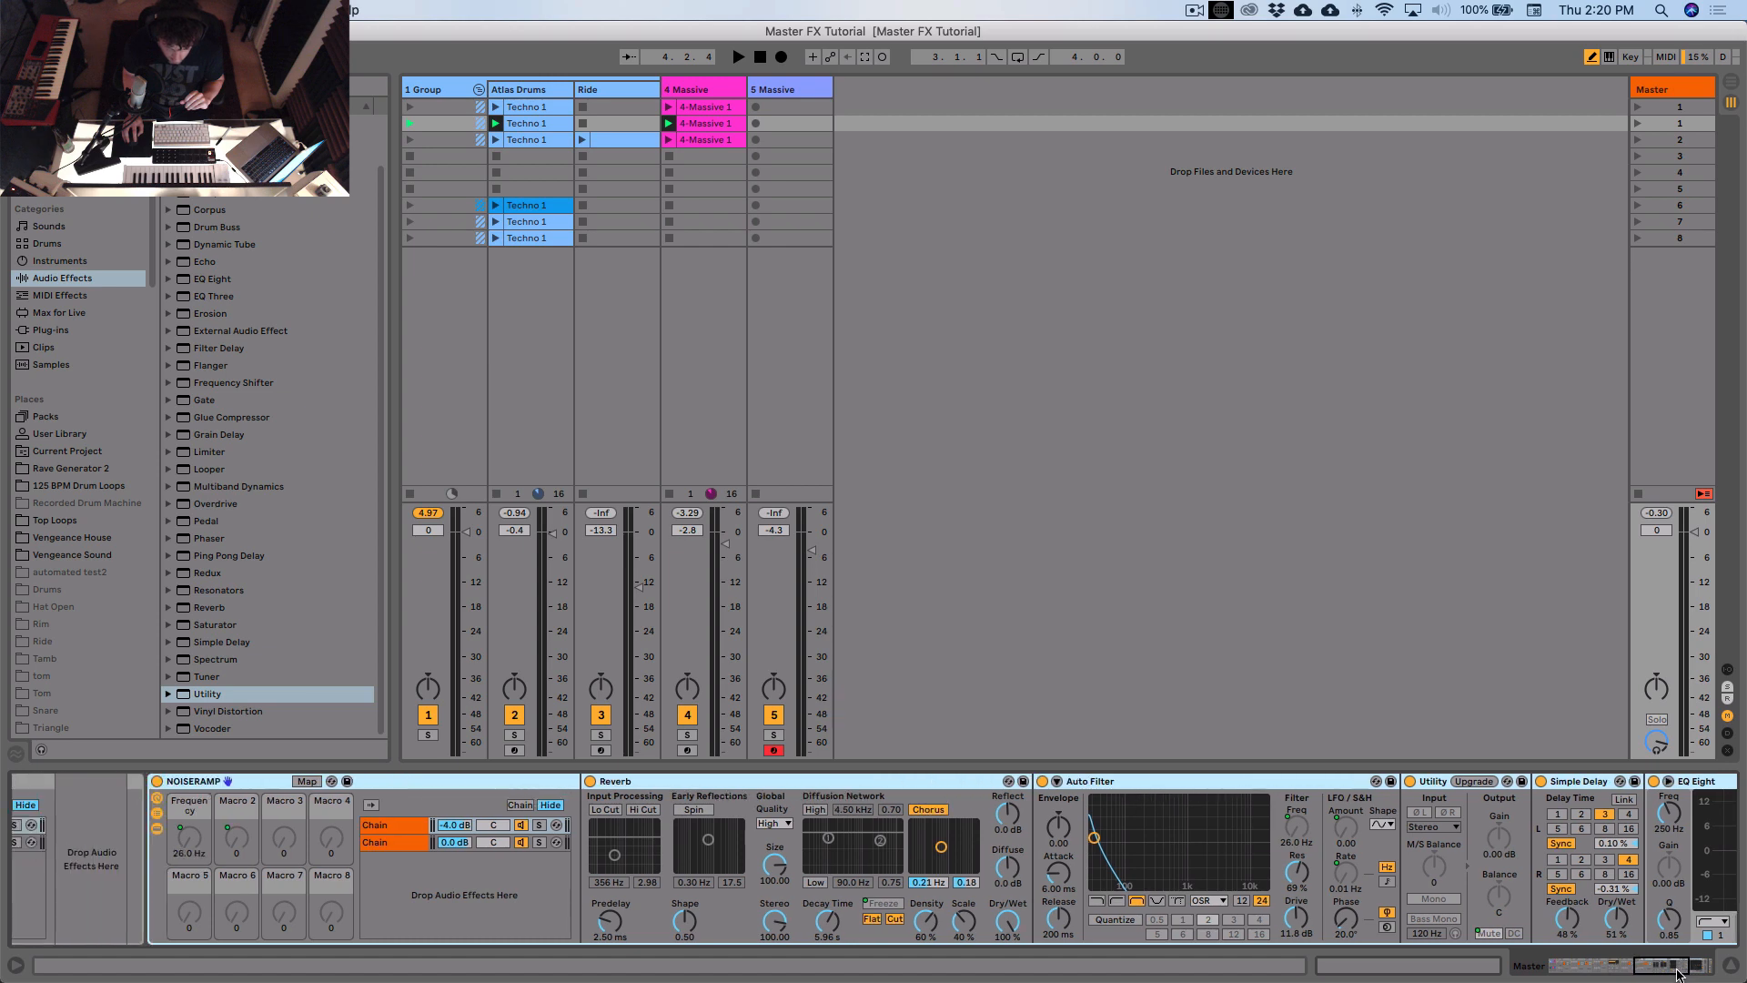
{"action": "left_click_drag", "start_coordinate": [1680, 976], "coordinate": [1727, 967]}
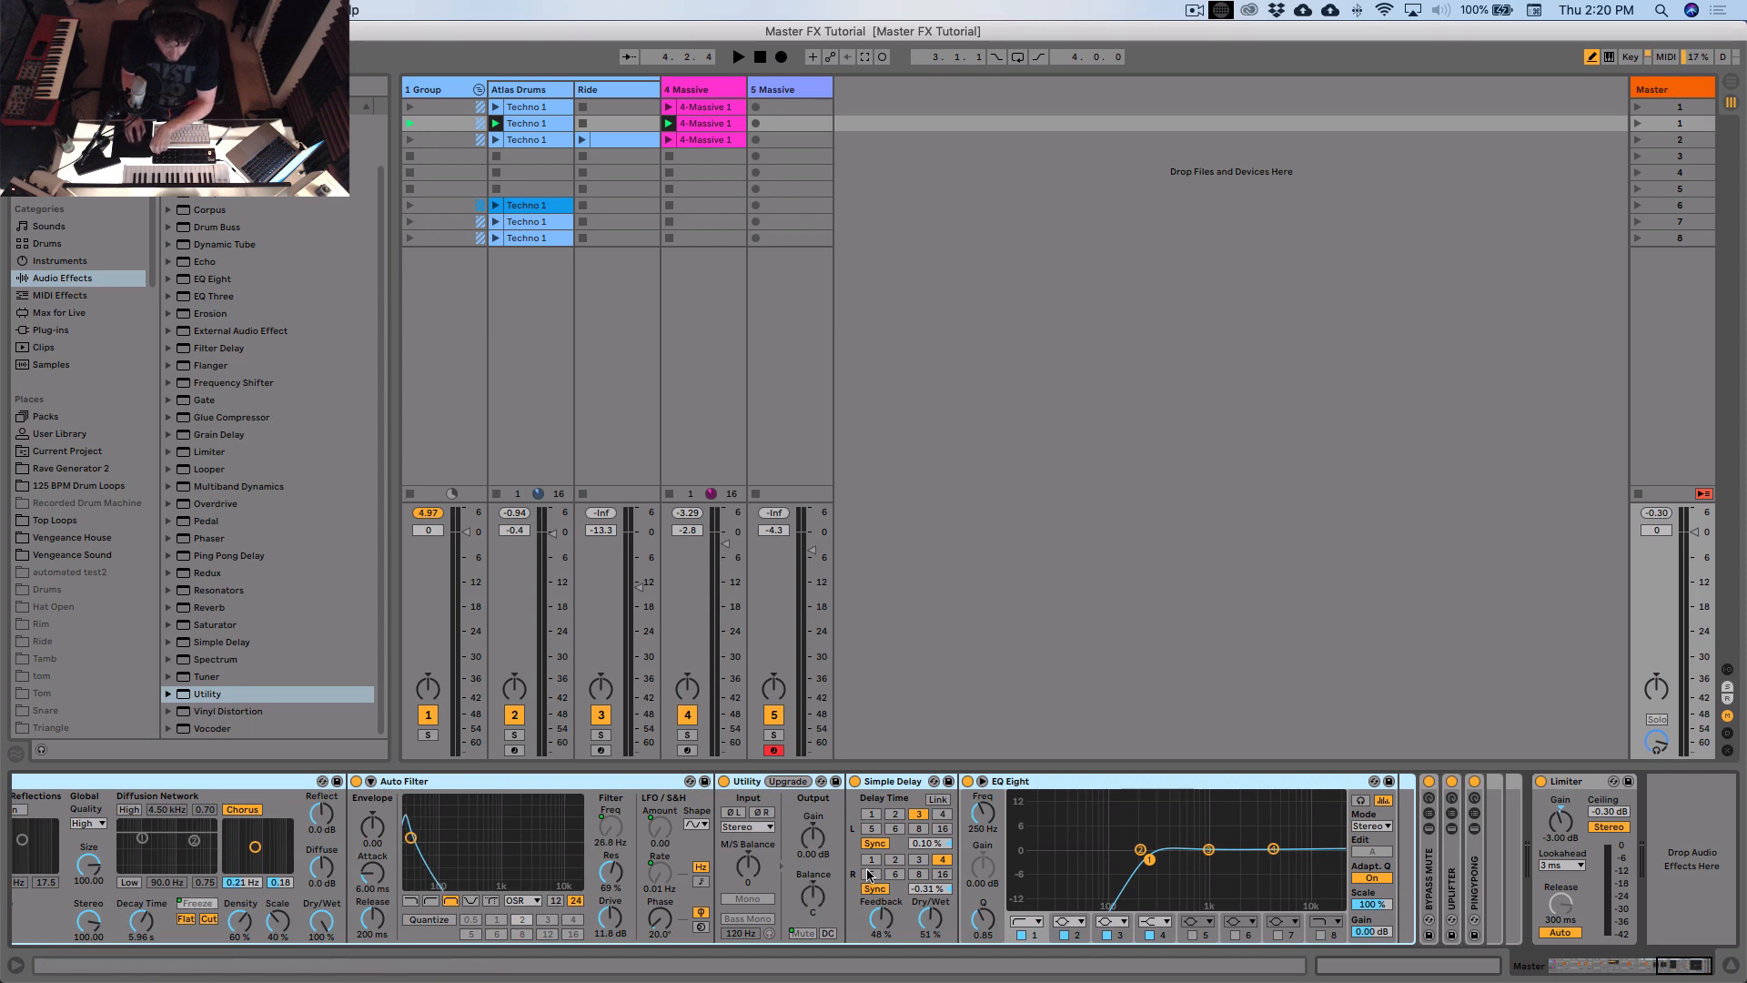
{"action": "left_click_drag", "start_coordinate": [1683, 970], "coordinate": [1659, 972]}
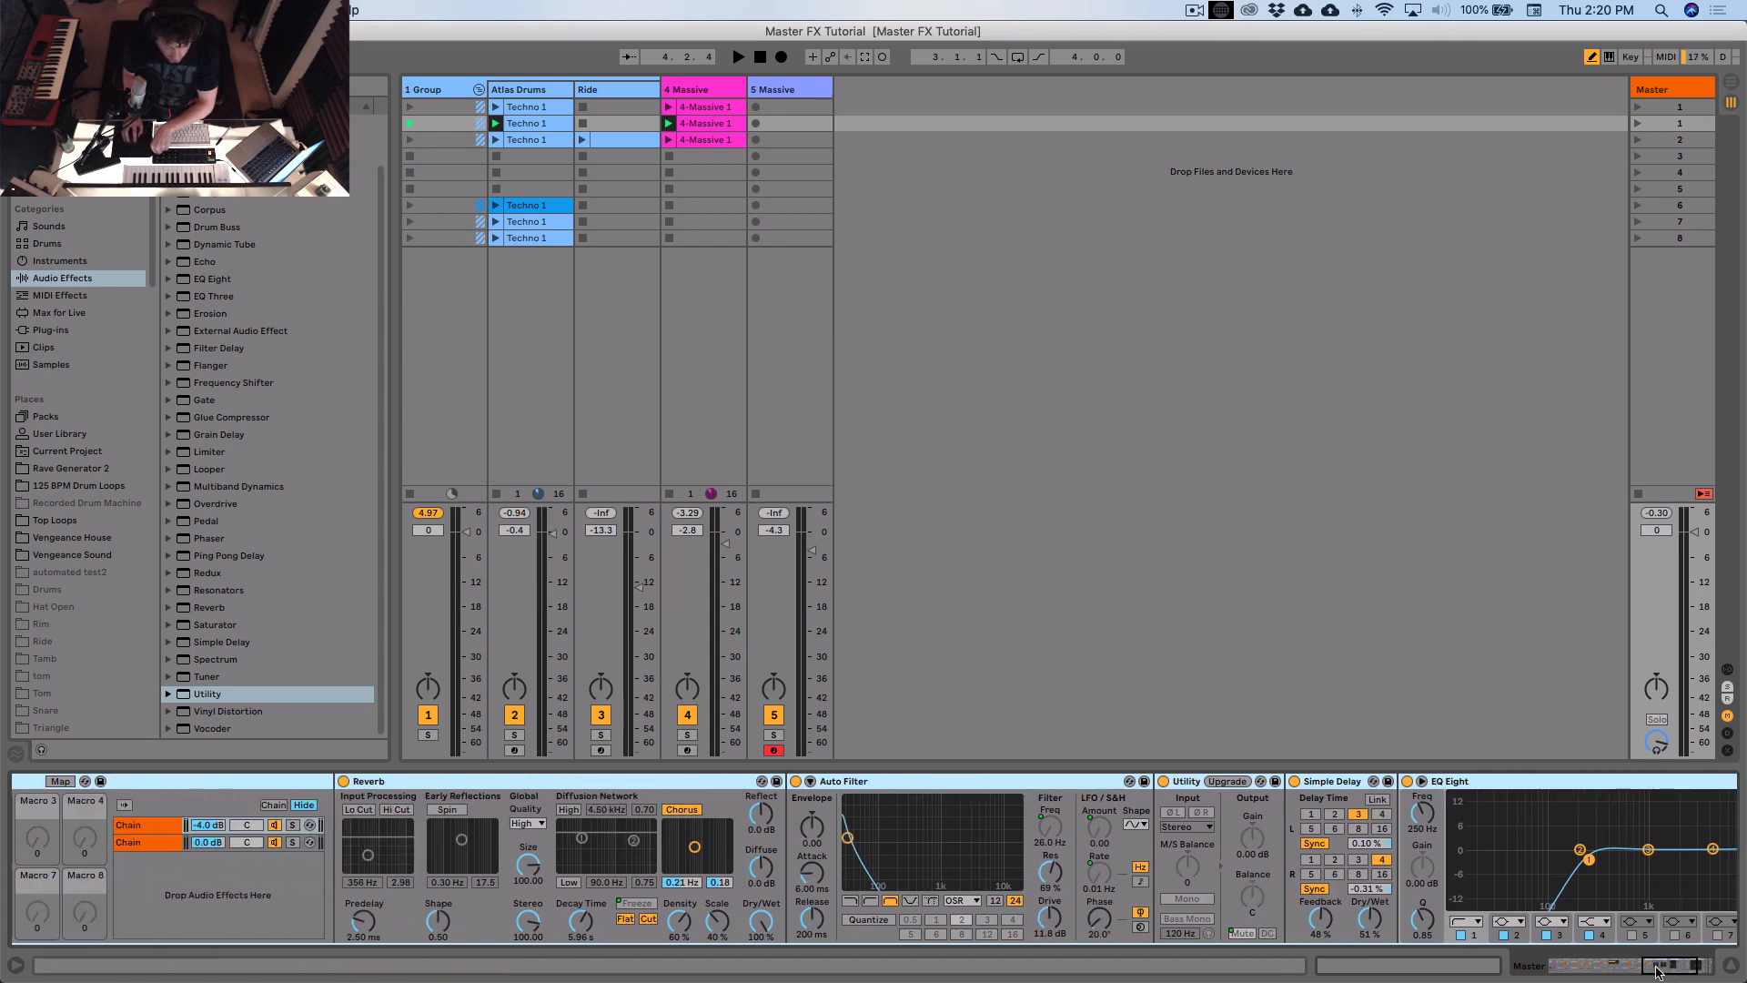
{"action": "left_click", "coordinate": [647, 904]}
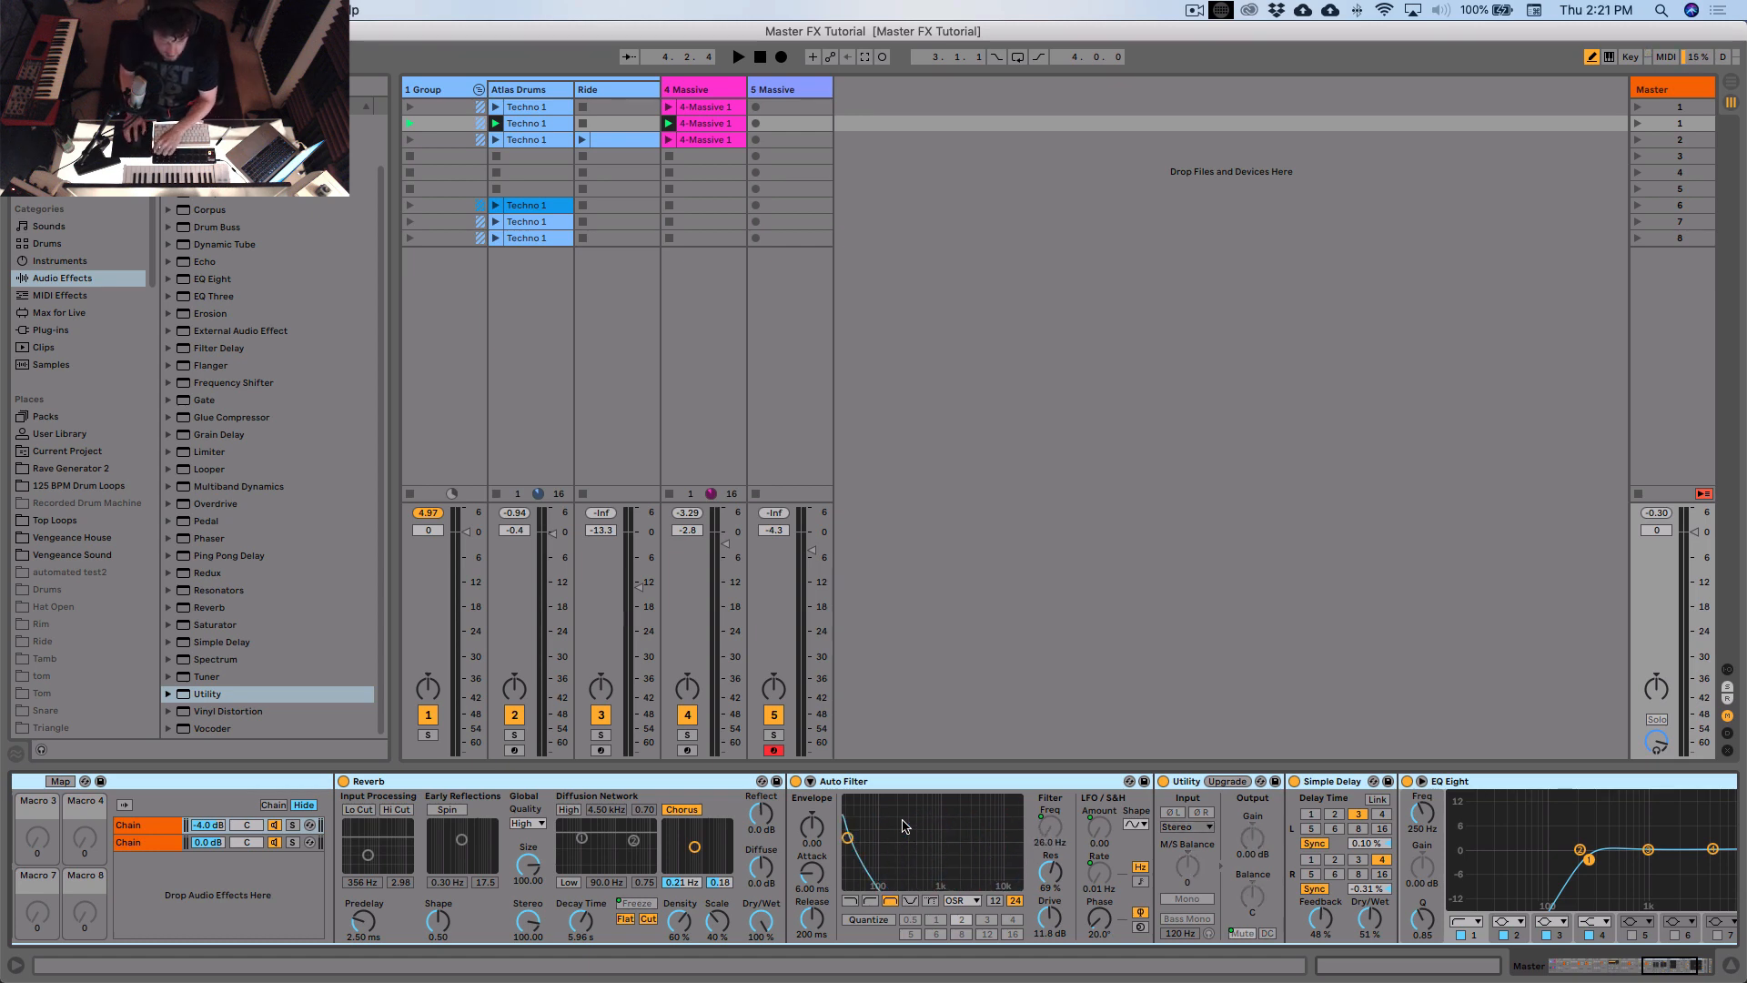
Step: Audition the NOISE RAMP and RAMP LFO macros over the loop, raising RAMP LFO to 127, and stop playback
{"action": "key", "text": "space"}
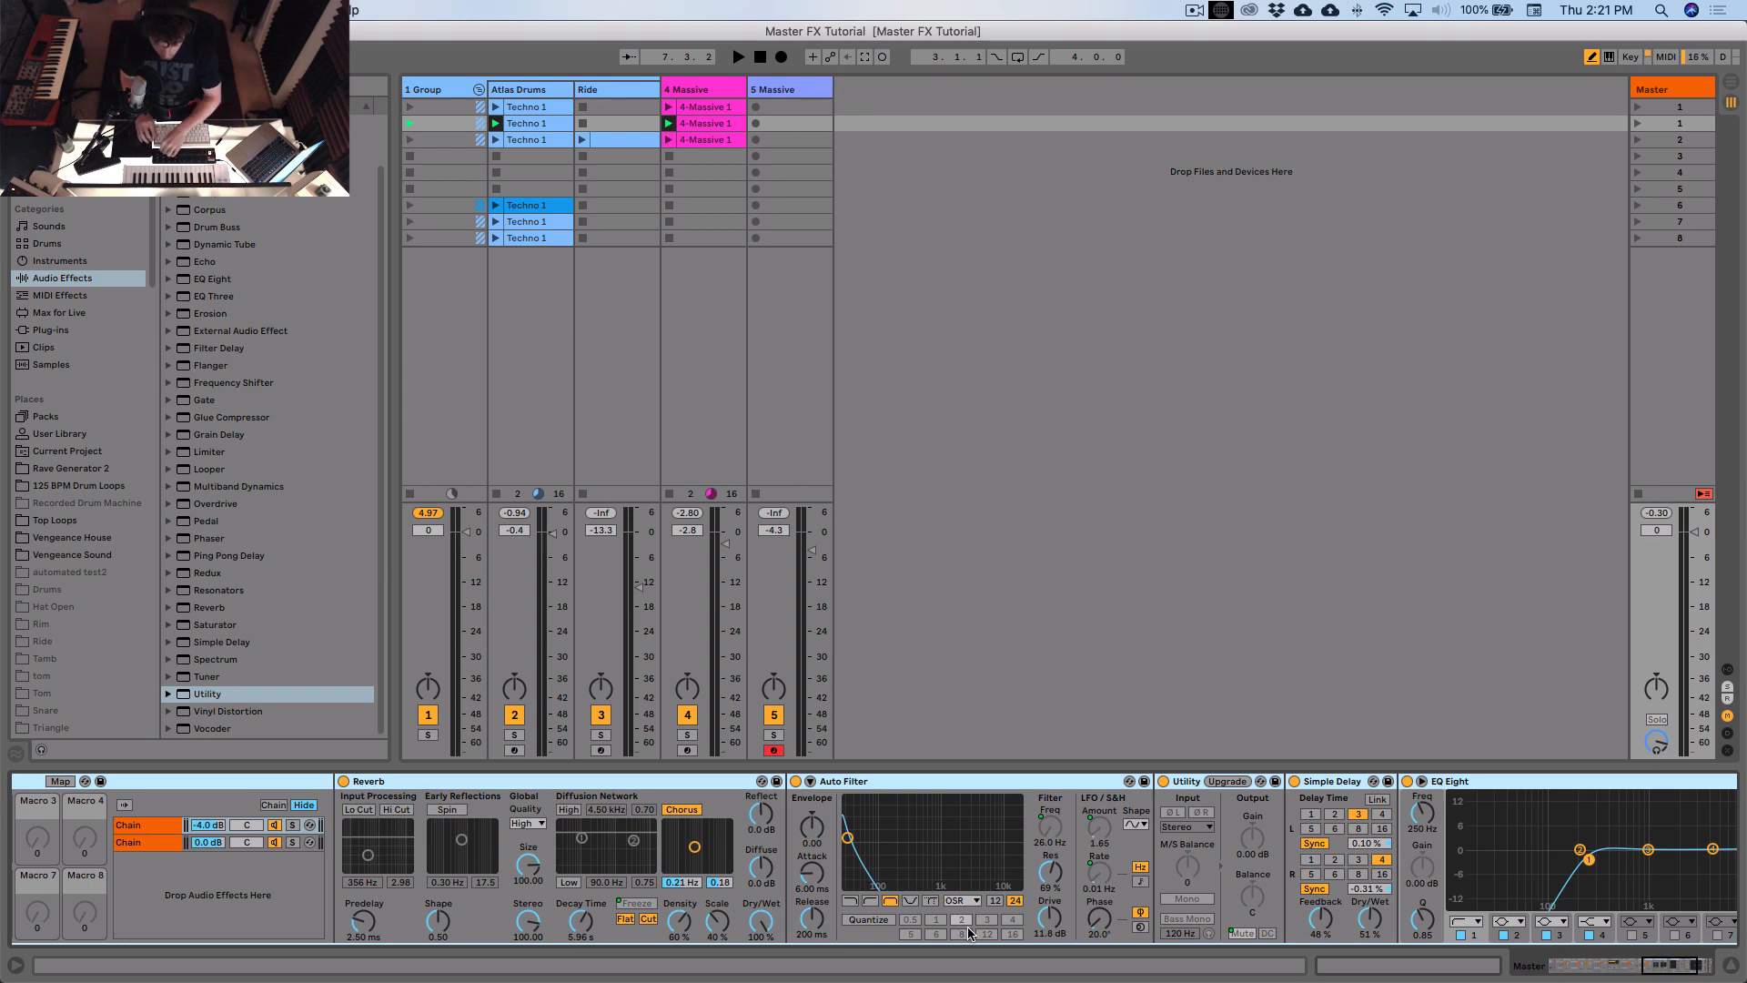
{"action": "left_click_drag", "start_coordinate": [1657, 966], "coordinate": [1506, 965]}
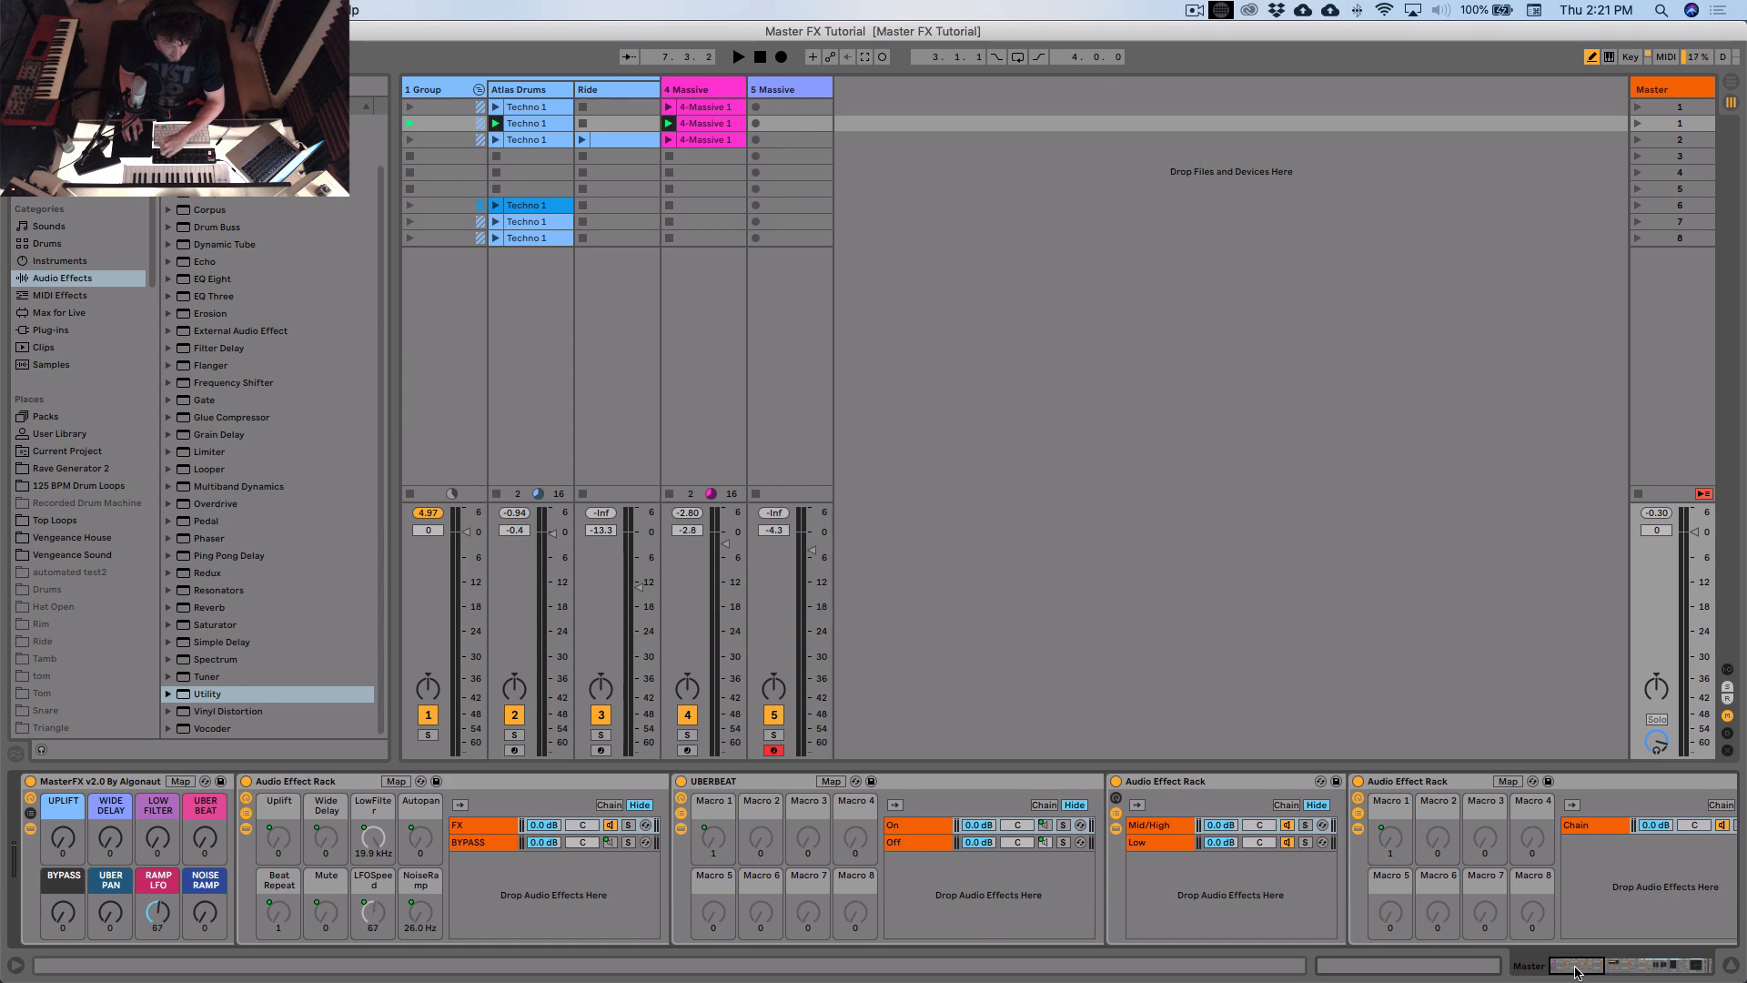
{"action": "left_click_drag", "start_coordinate": [1577, 972], "coordinate": [1668, 972]}
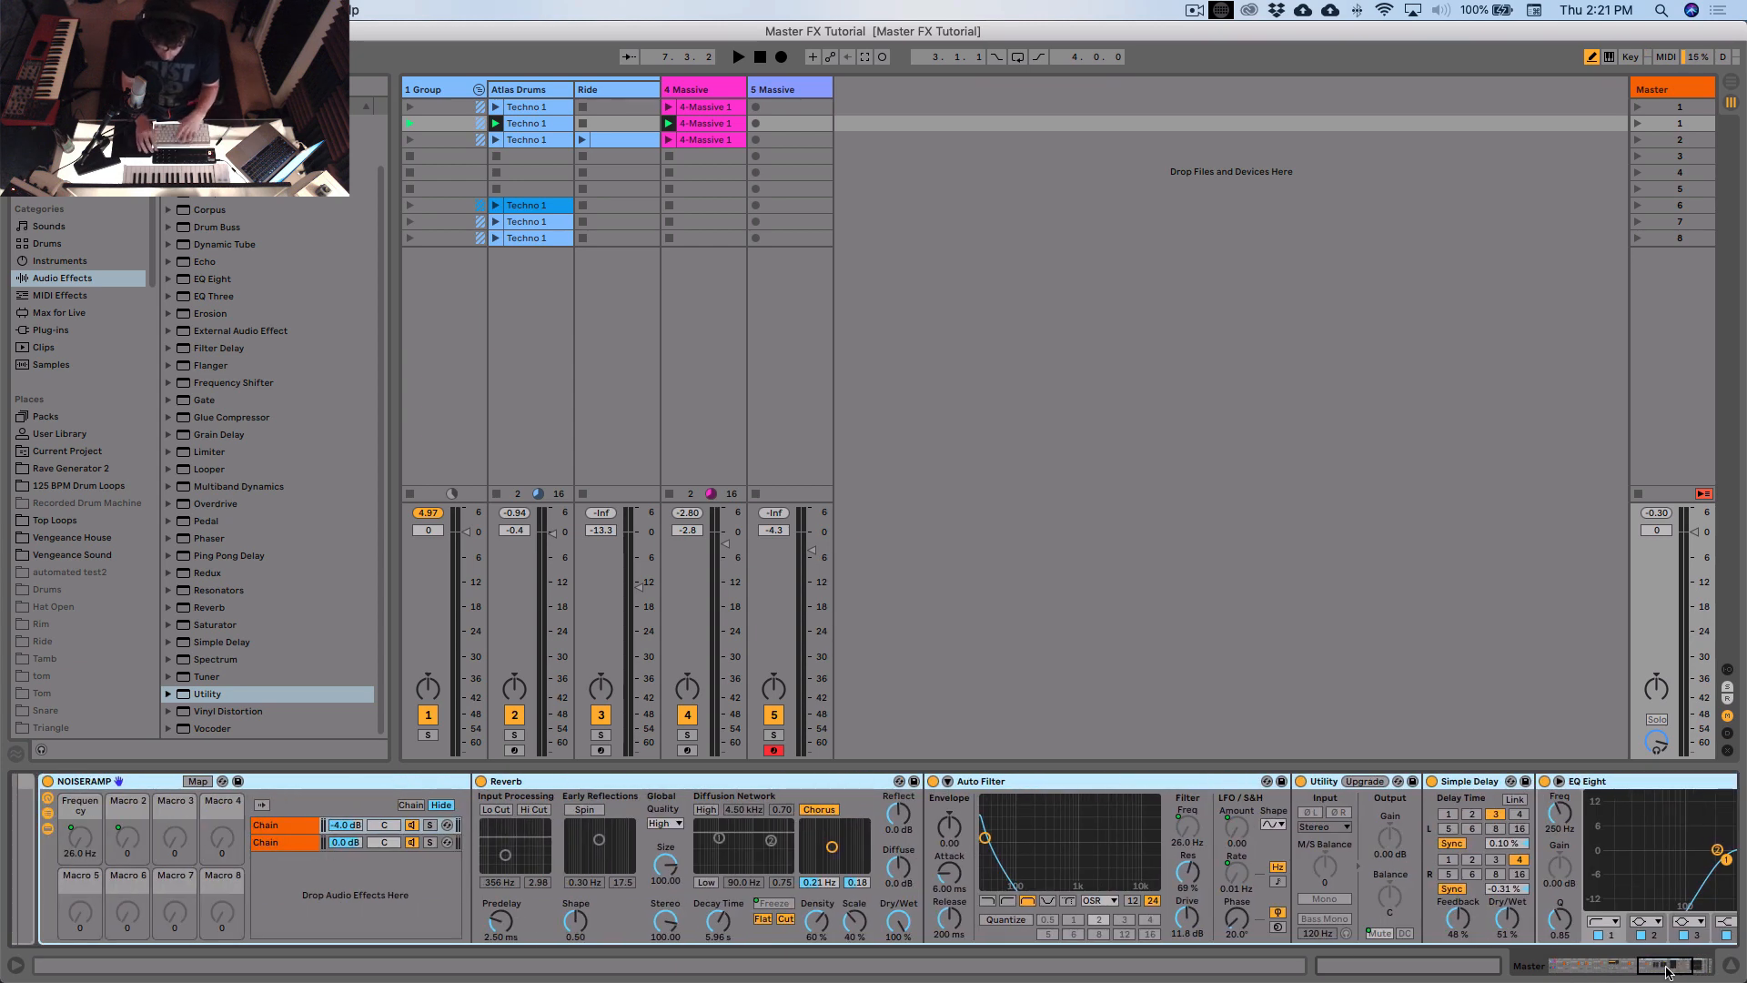
{"action": "key", "text": "space"}
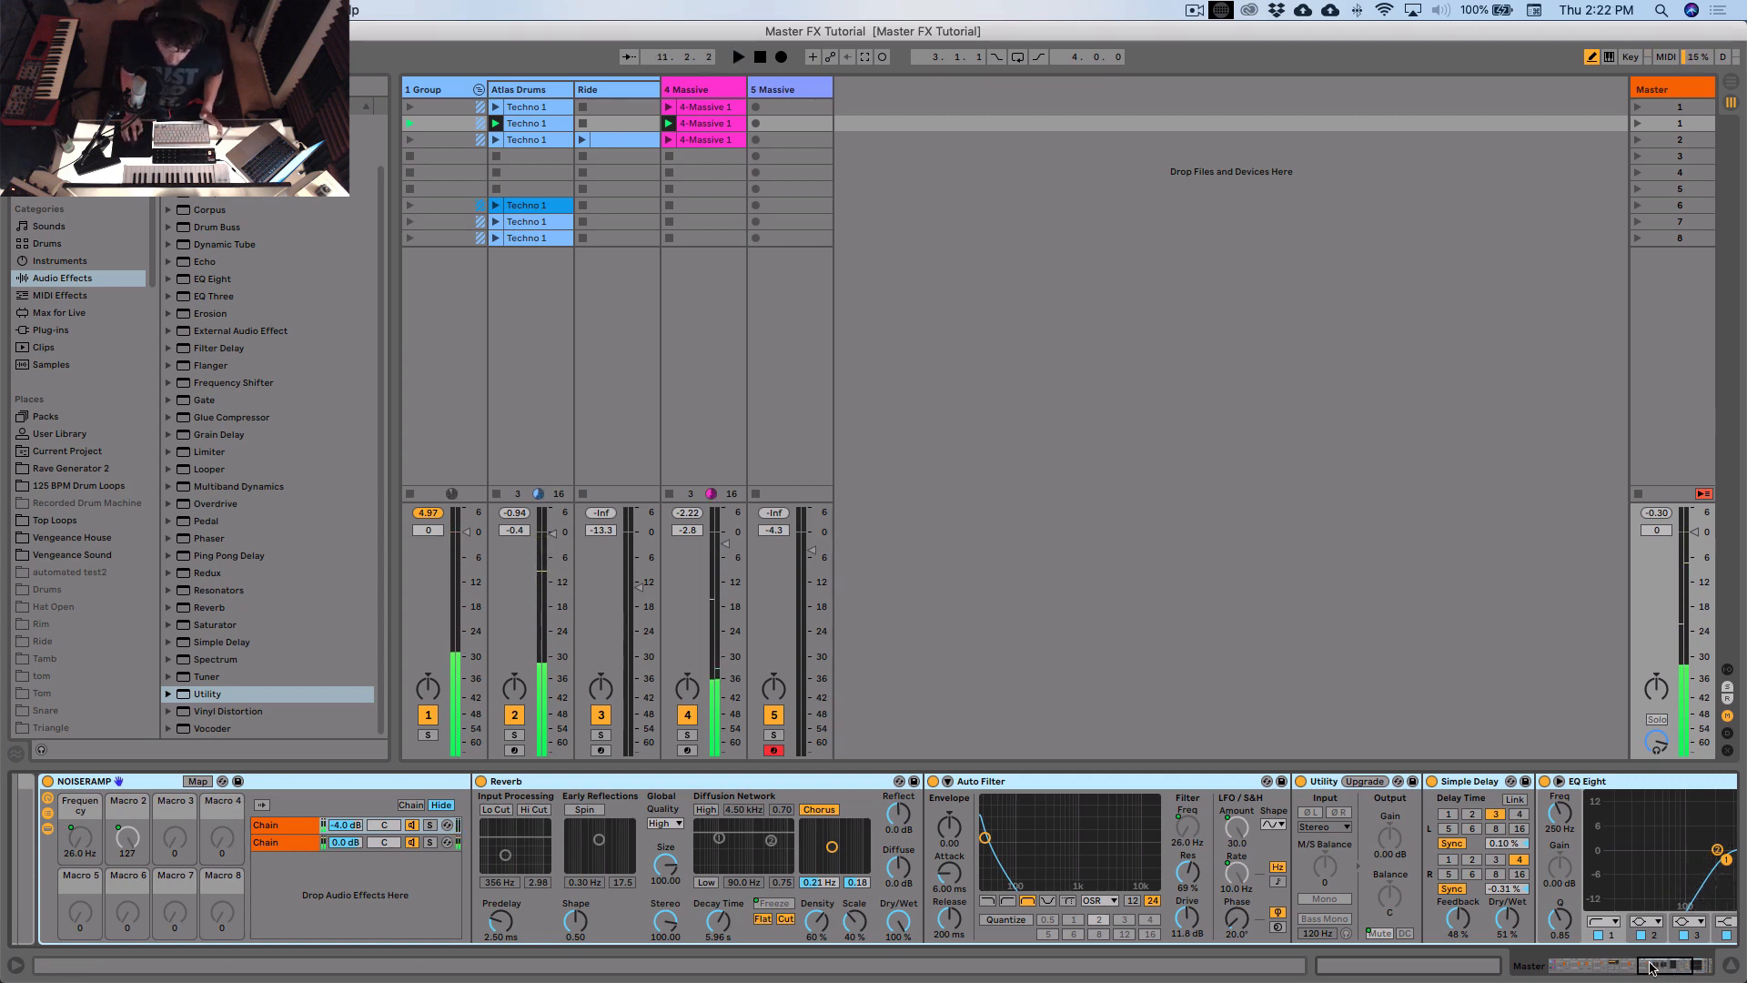
Step: Reassign MIDI channel 2 CC 6 from the UBER PAN macro to the BYPASS macro of the MasterFX rack
{"action": "scroll", "coordinate": [526, 833], "scroll_direction": "left", "scroll_amount": 10}
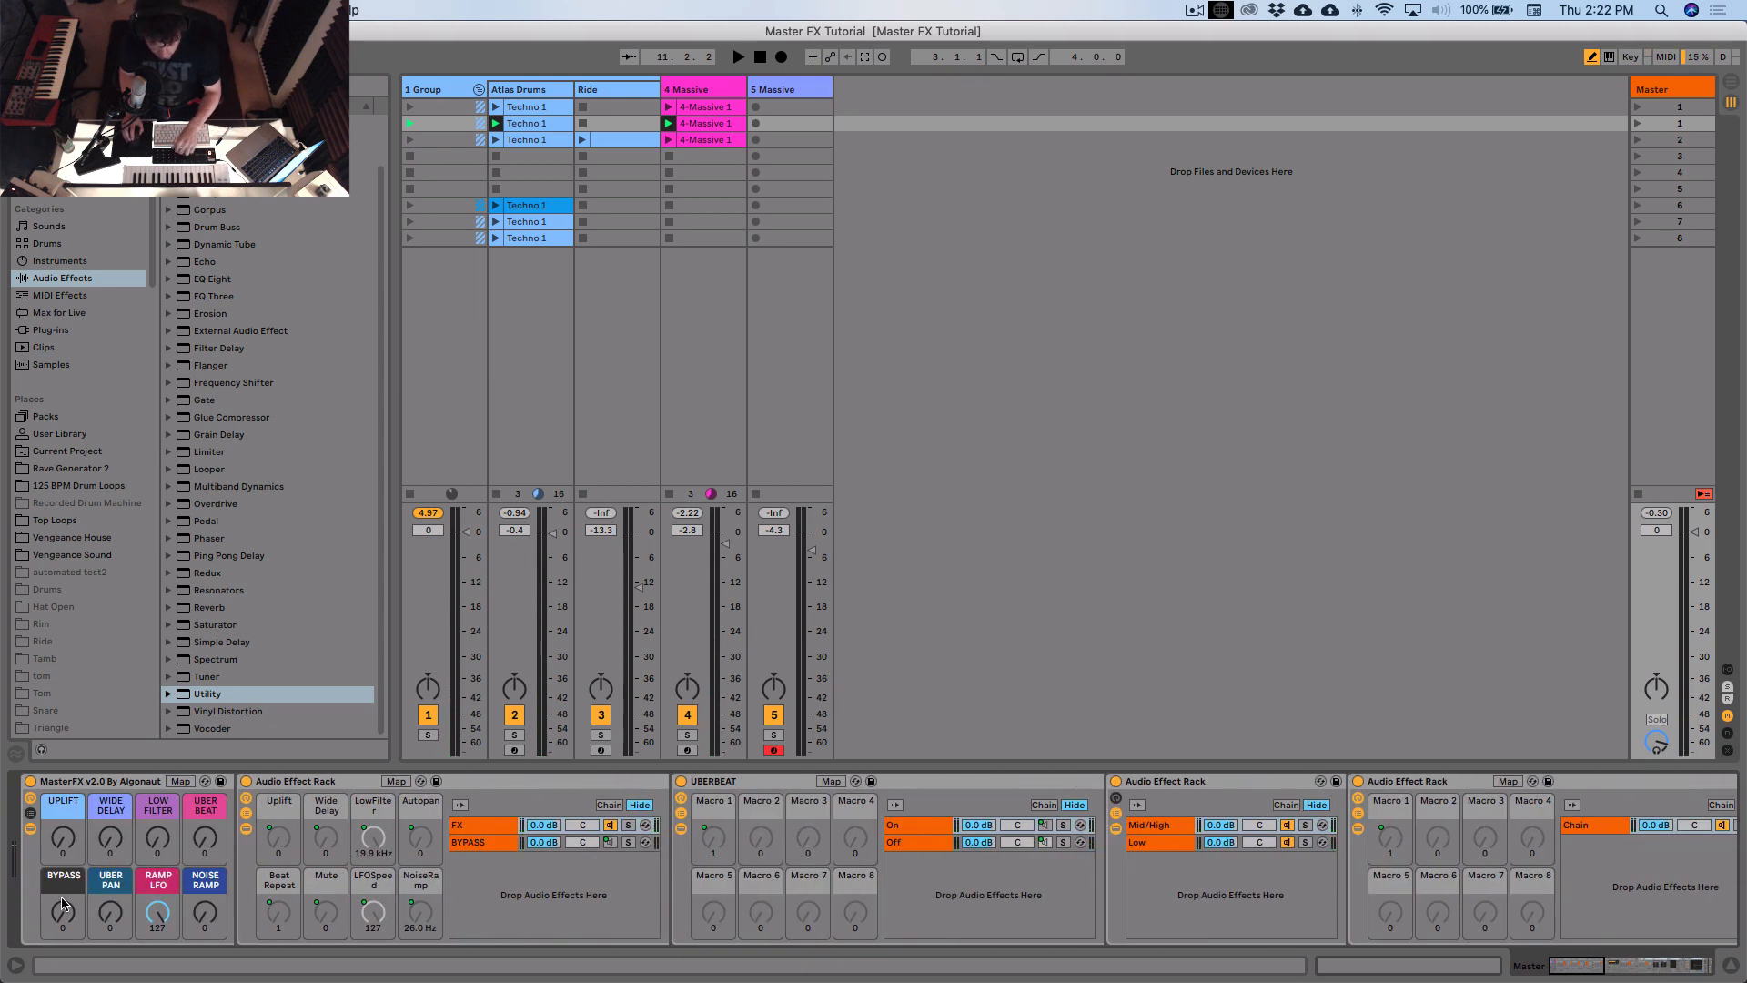
{"action": "left_click", "coordinate": [712, 87]}
{"action": "left_click", "coordinate": [1667, 91]}
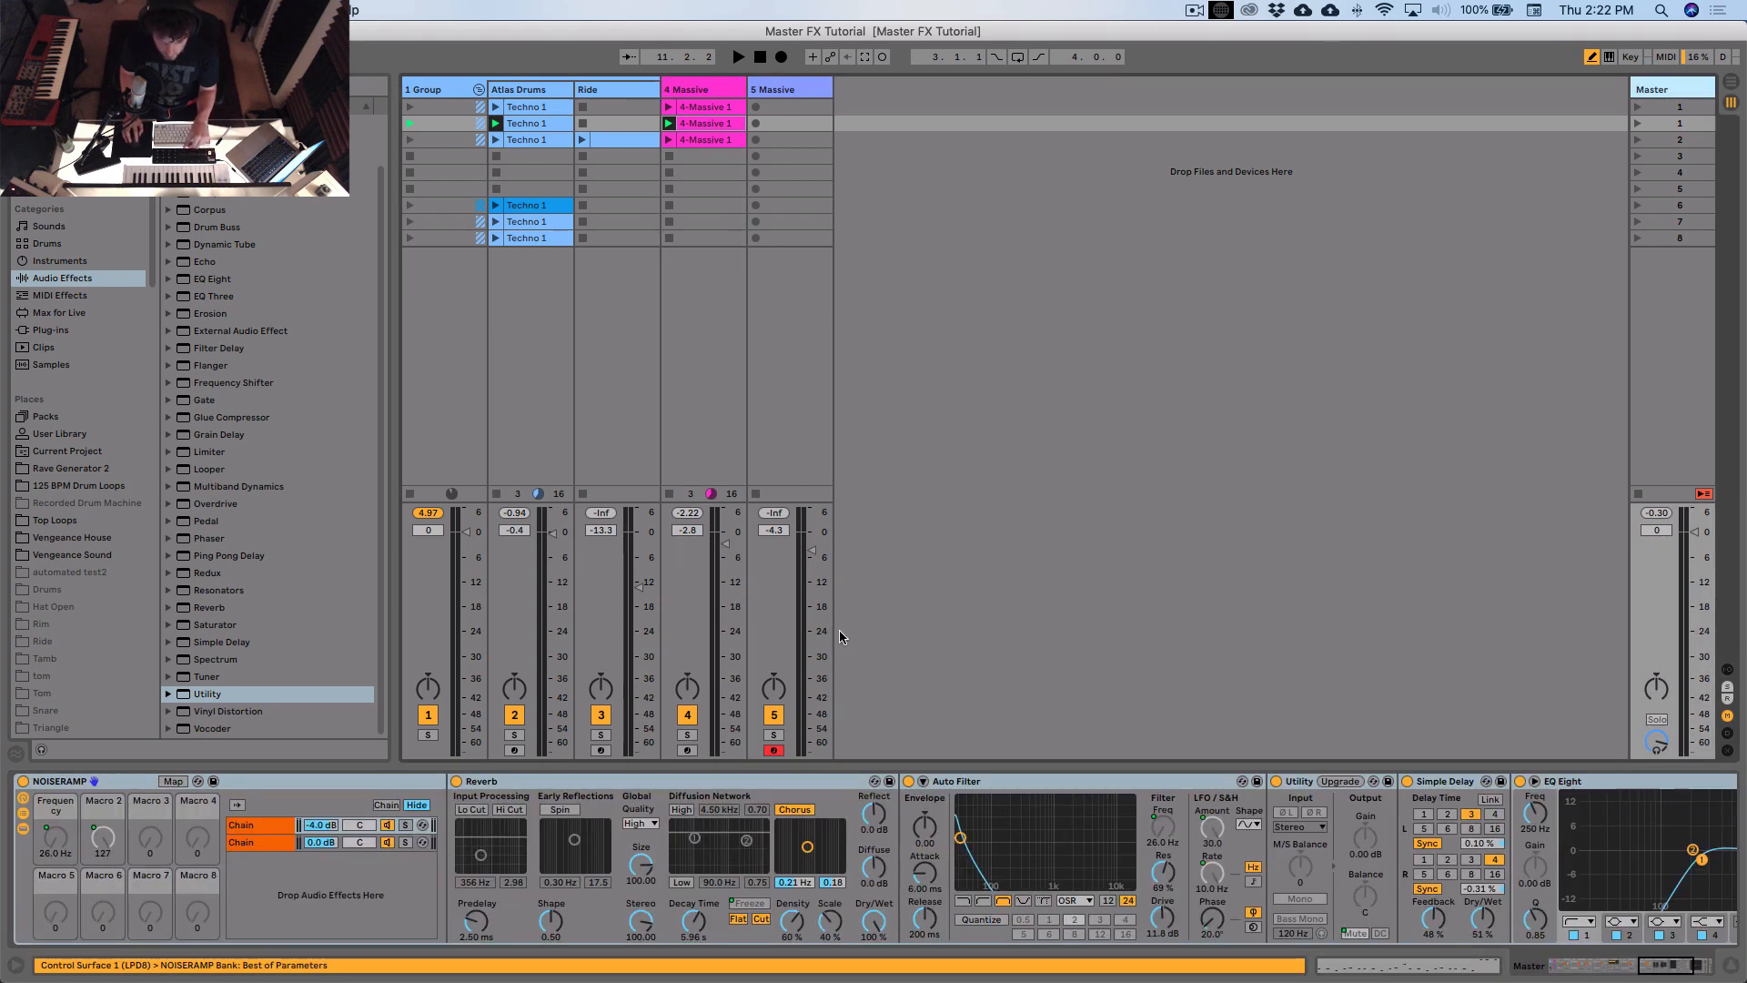
{"action": "left_click_drag", "start_coordinate": [1651, 964], "coordinate": [1511, 965]}
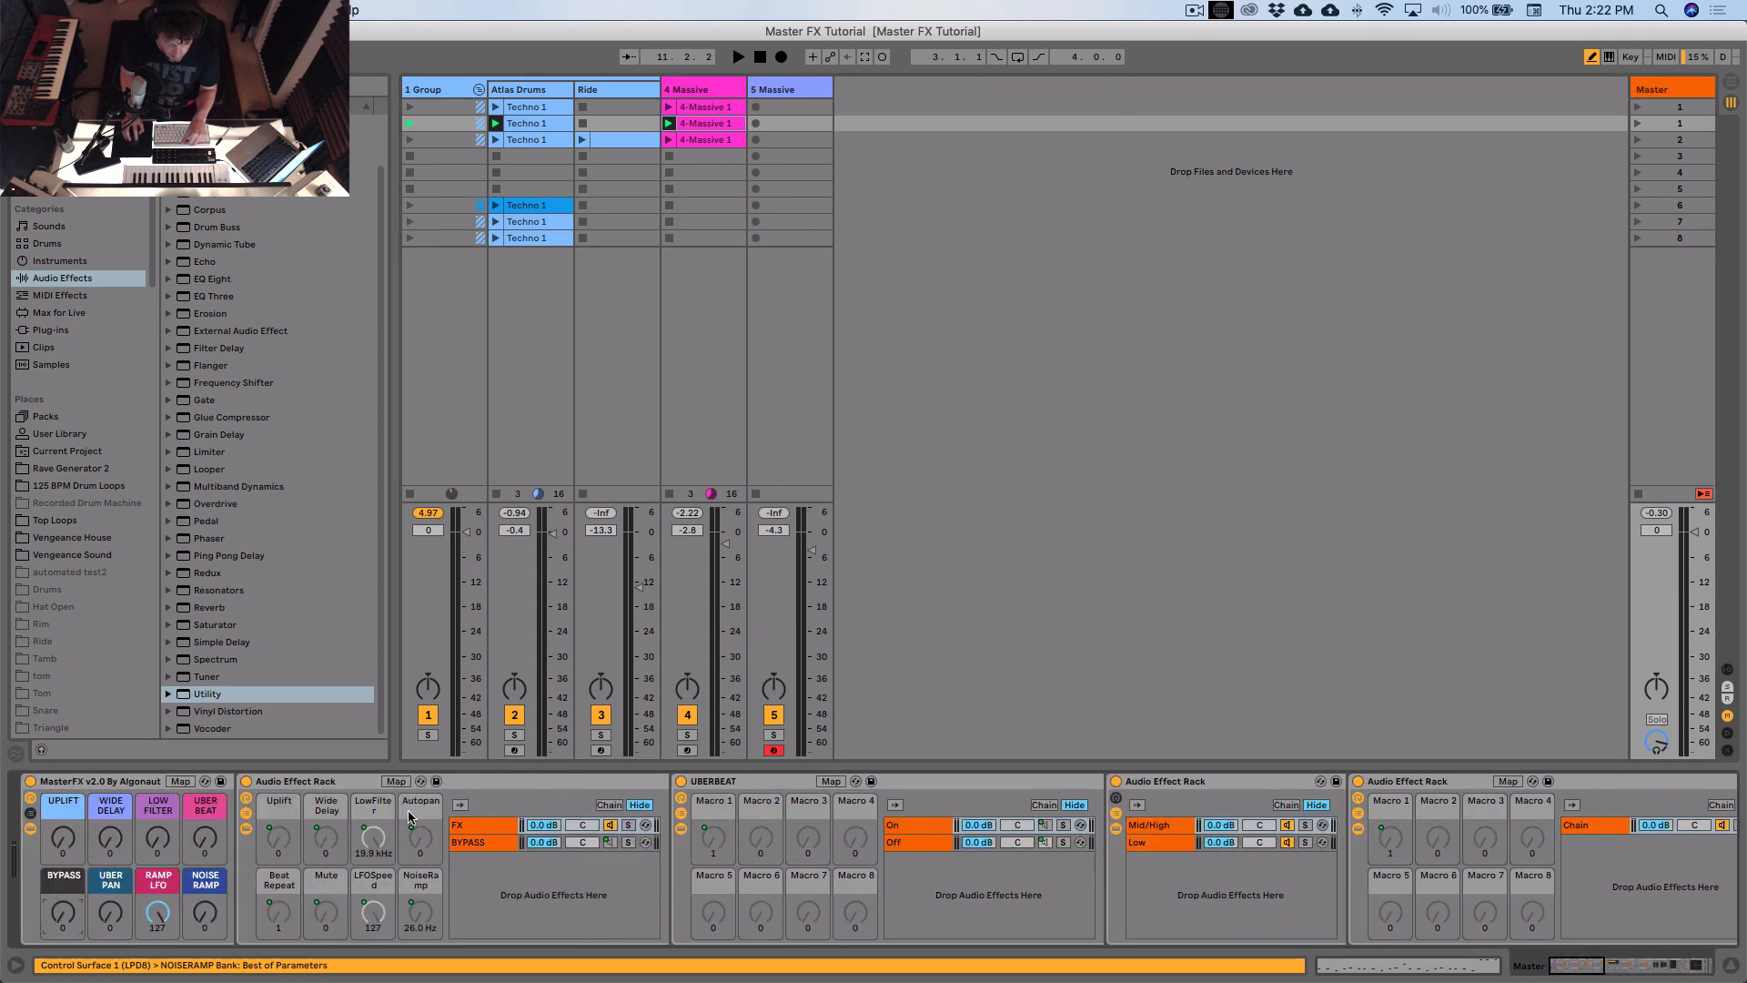
{"action": "left_click", "coordinate": [173, 783]}
{"action": "left_click", "coordinate": [177, 782]}
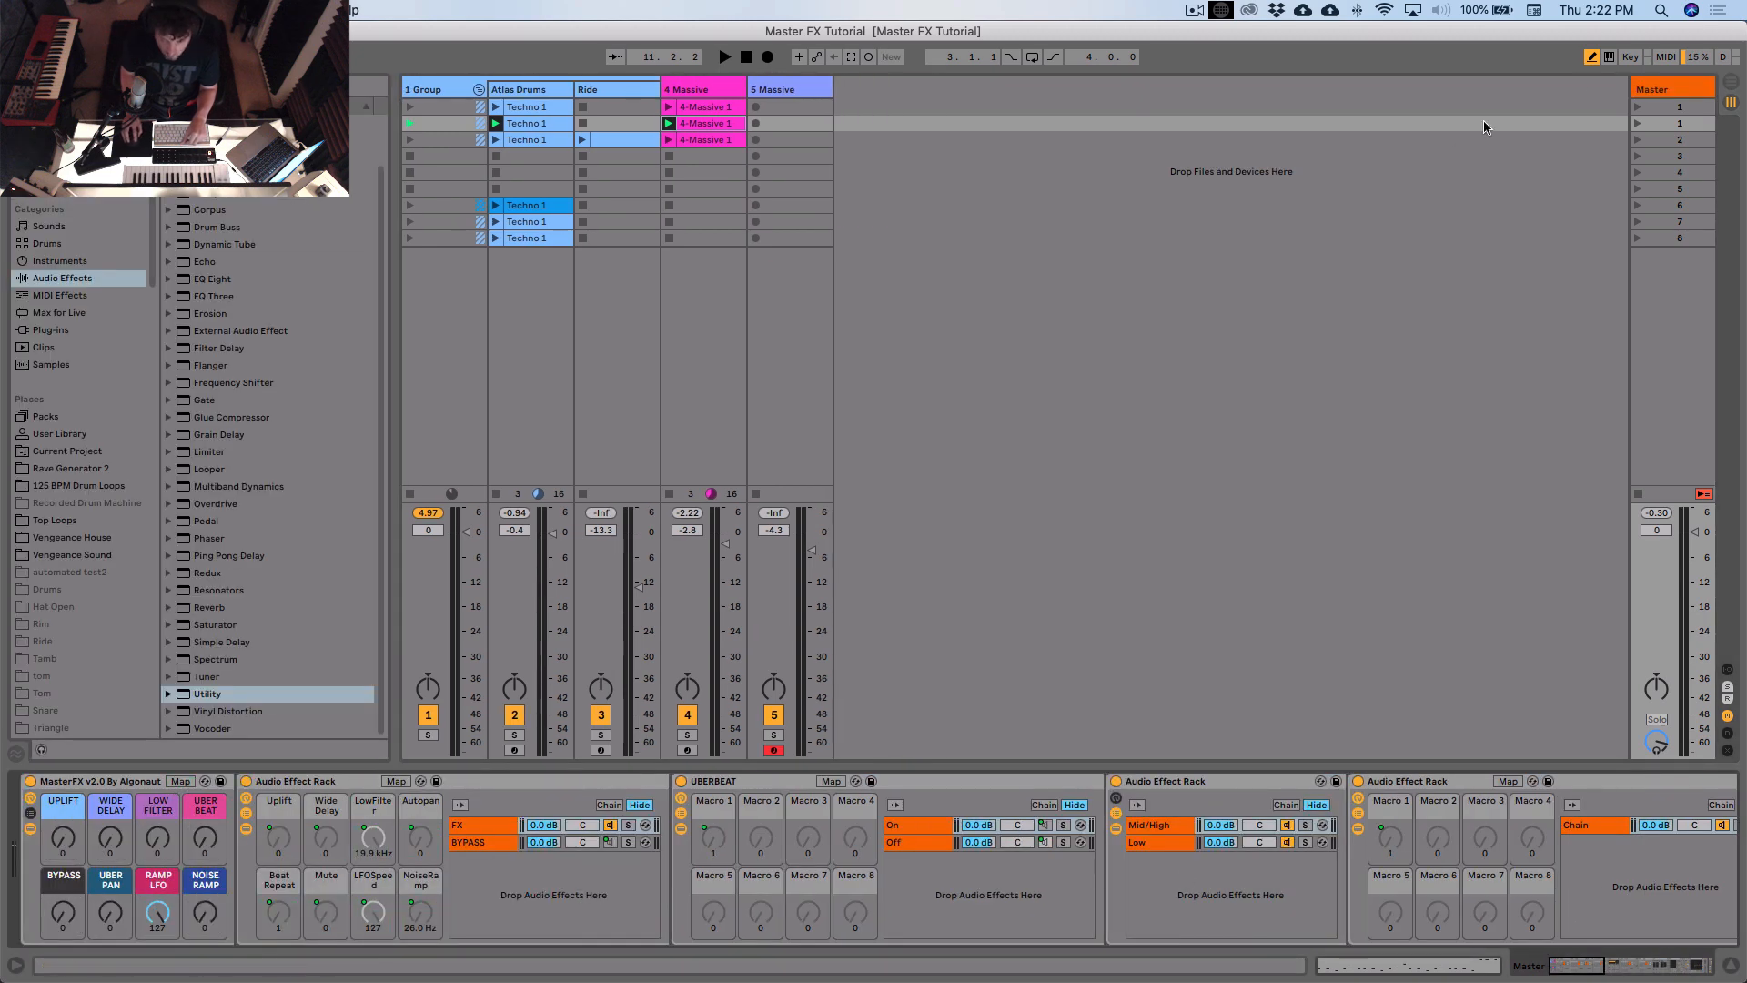
{"action": "left_click", "coordinate": [1666, 56]}
{"action": "left_click", "coordinate": [118, 917]}
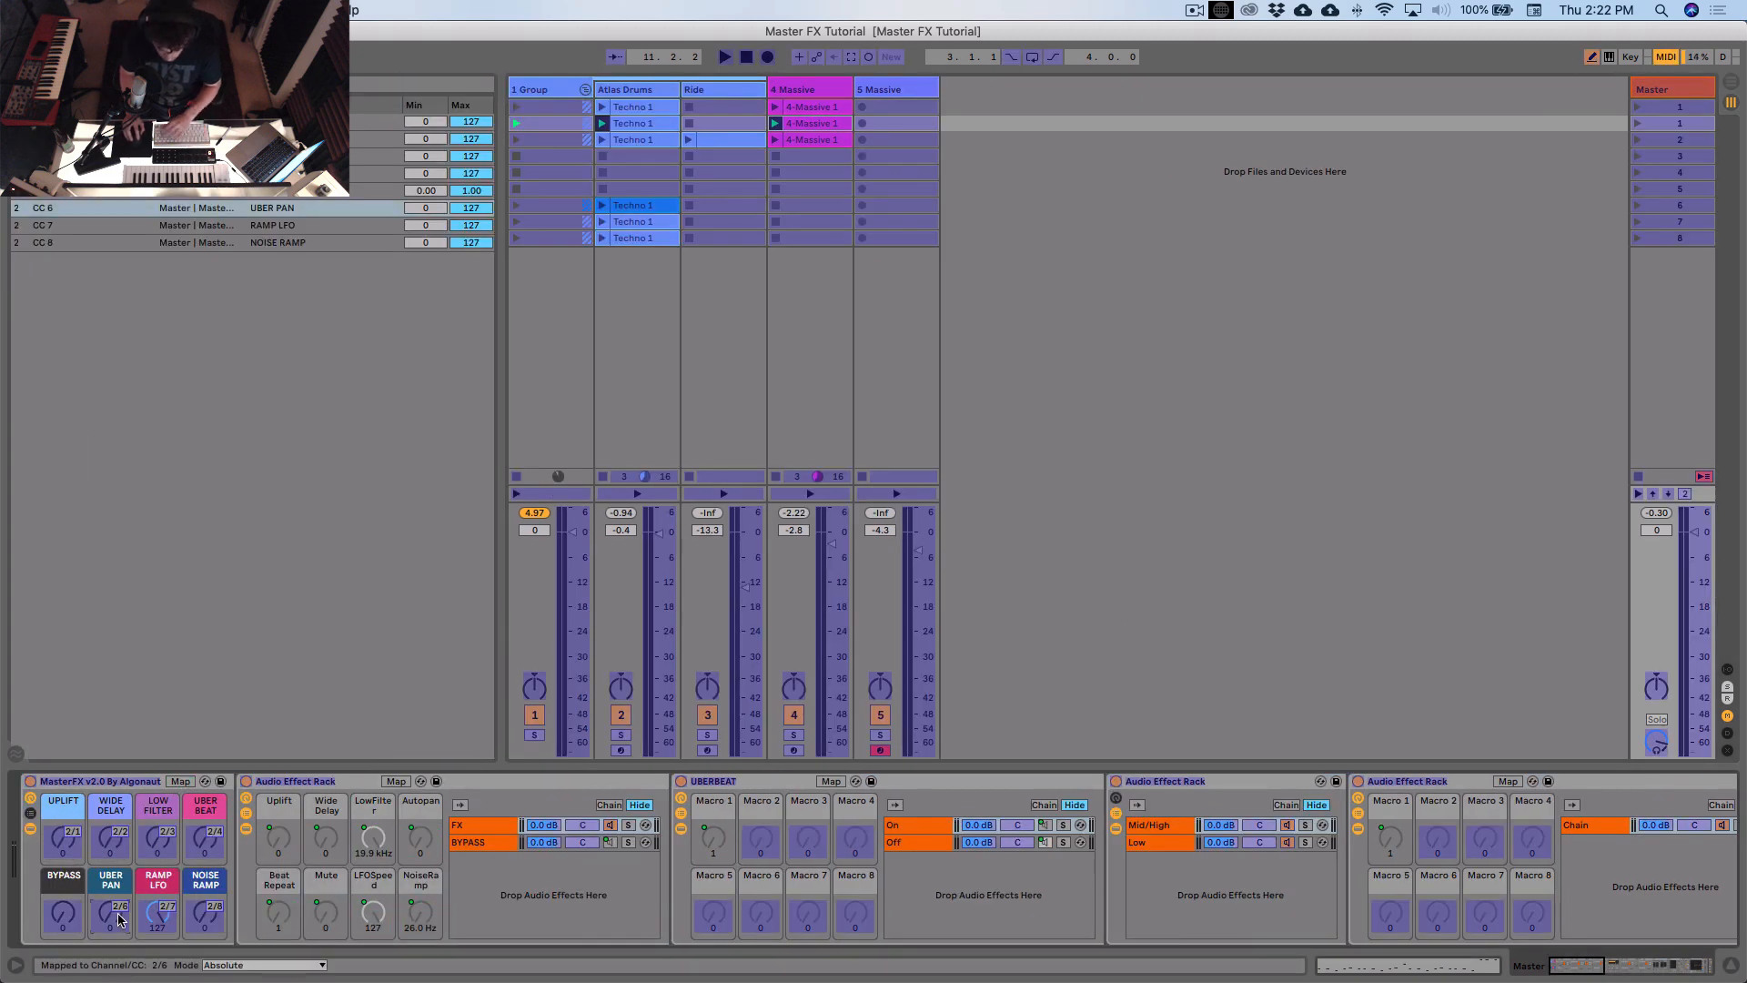
{"action": "left_click", "coordinate": [77, 921]}
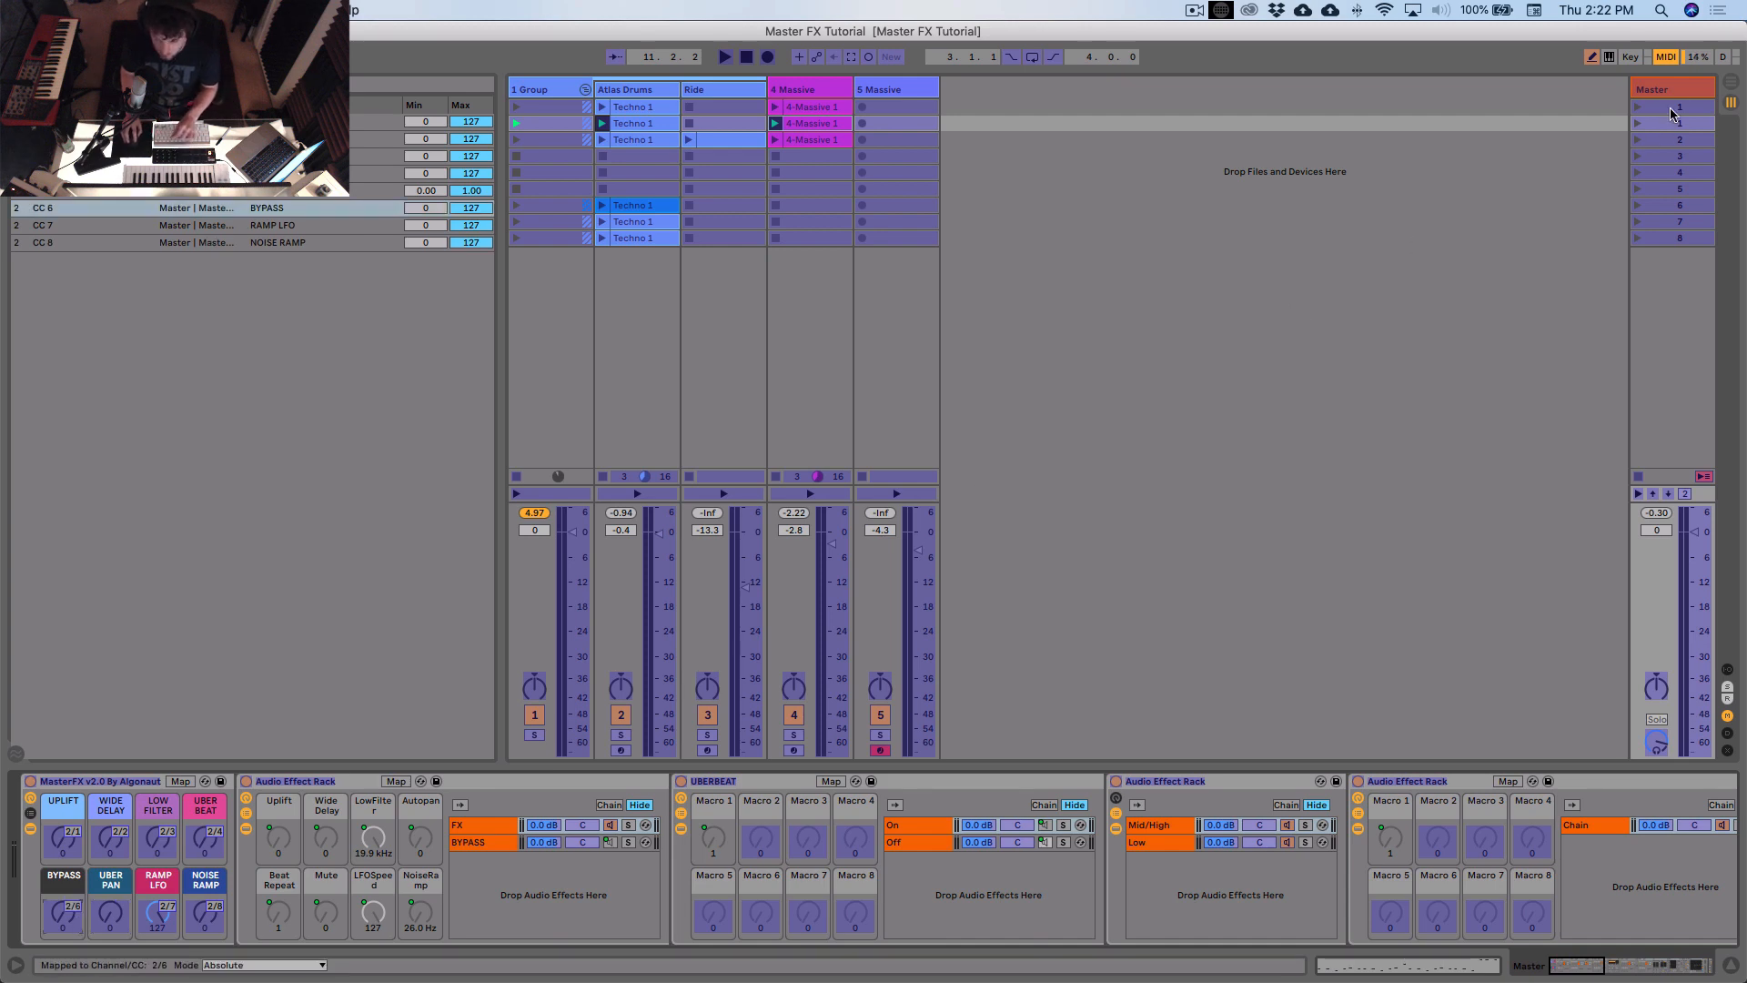
{"action": "left_click", "coordinate": [1666, 56]}
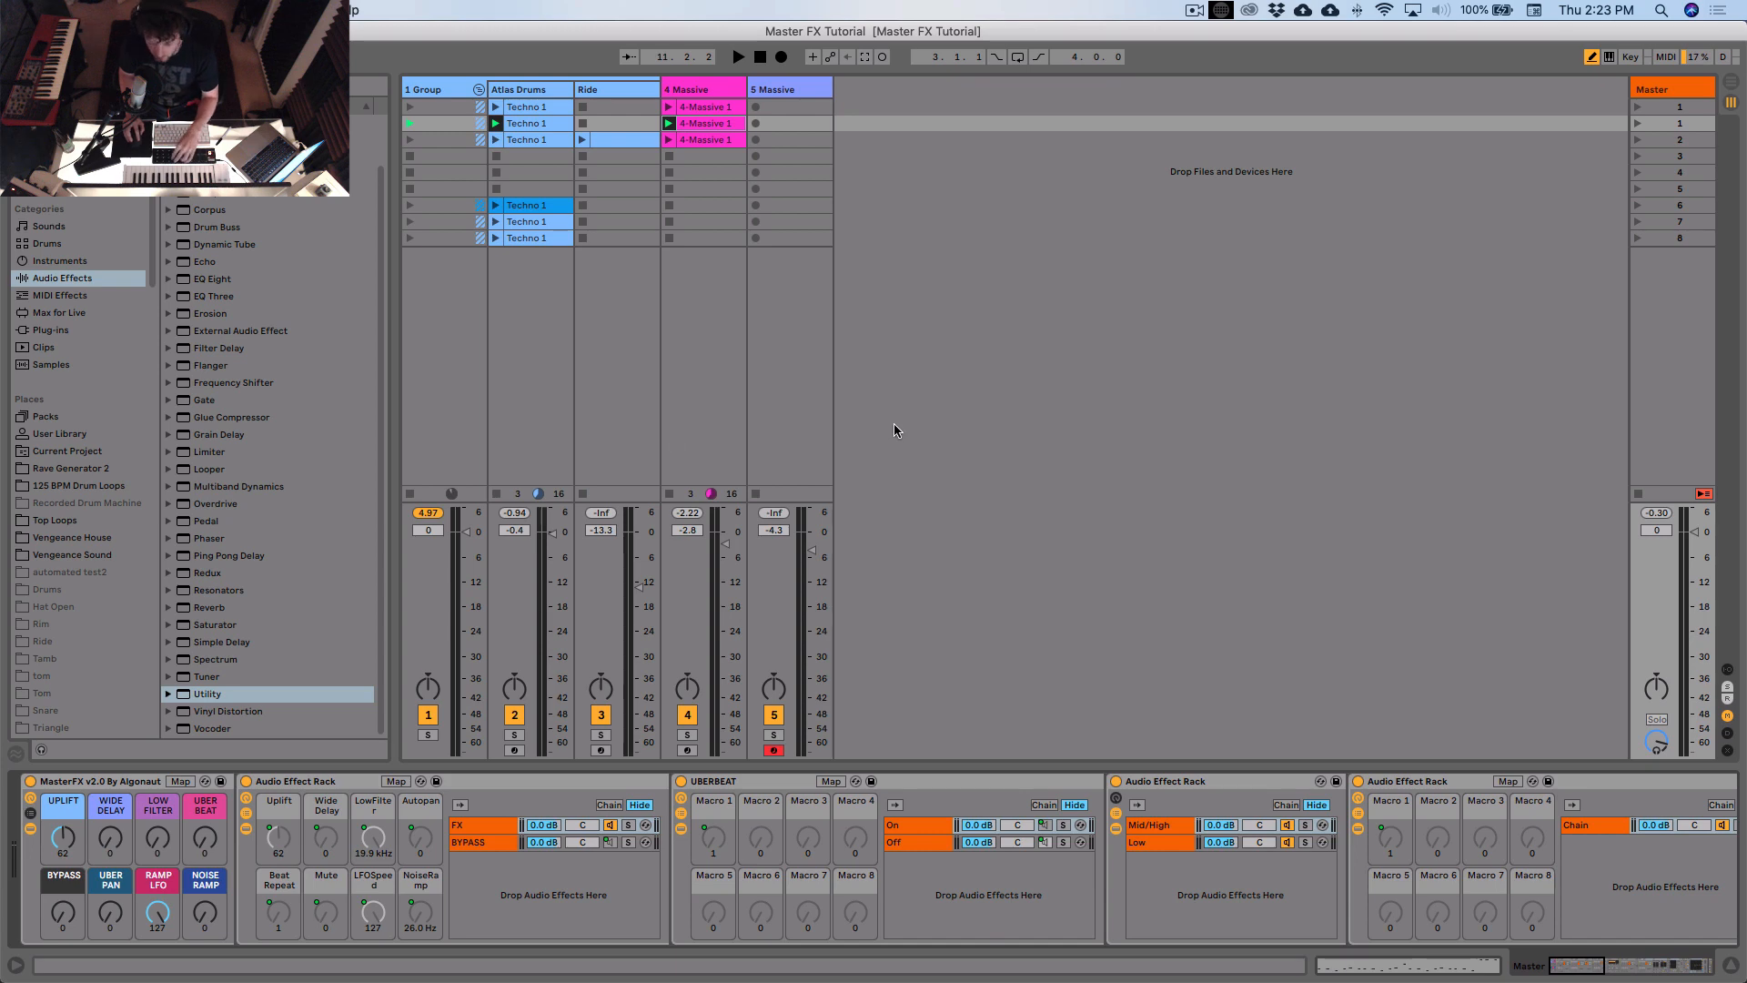
Step: Audition the BYPASS macro over the loop together with UPLIFT and WIDE DELAY, and stop playback
{"action": "key", "text": "space"}
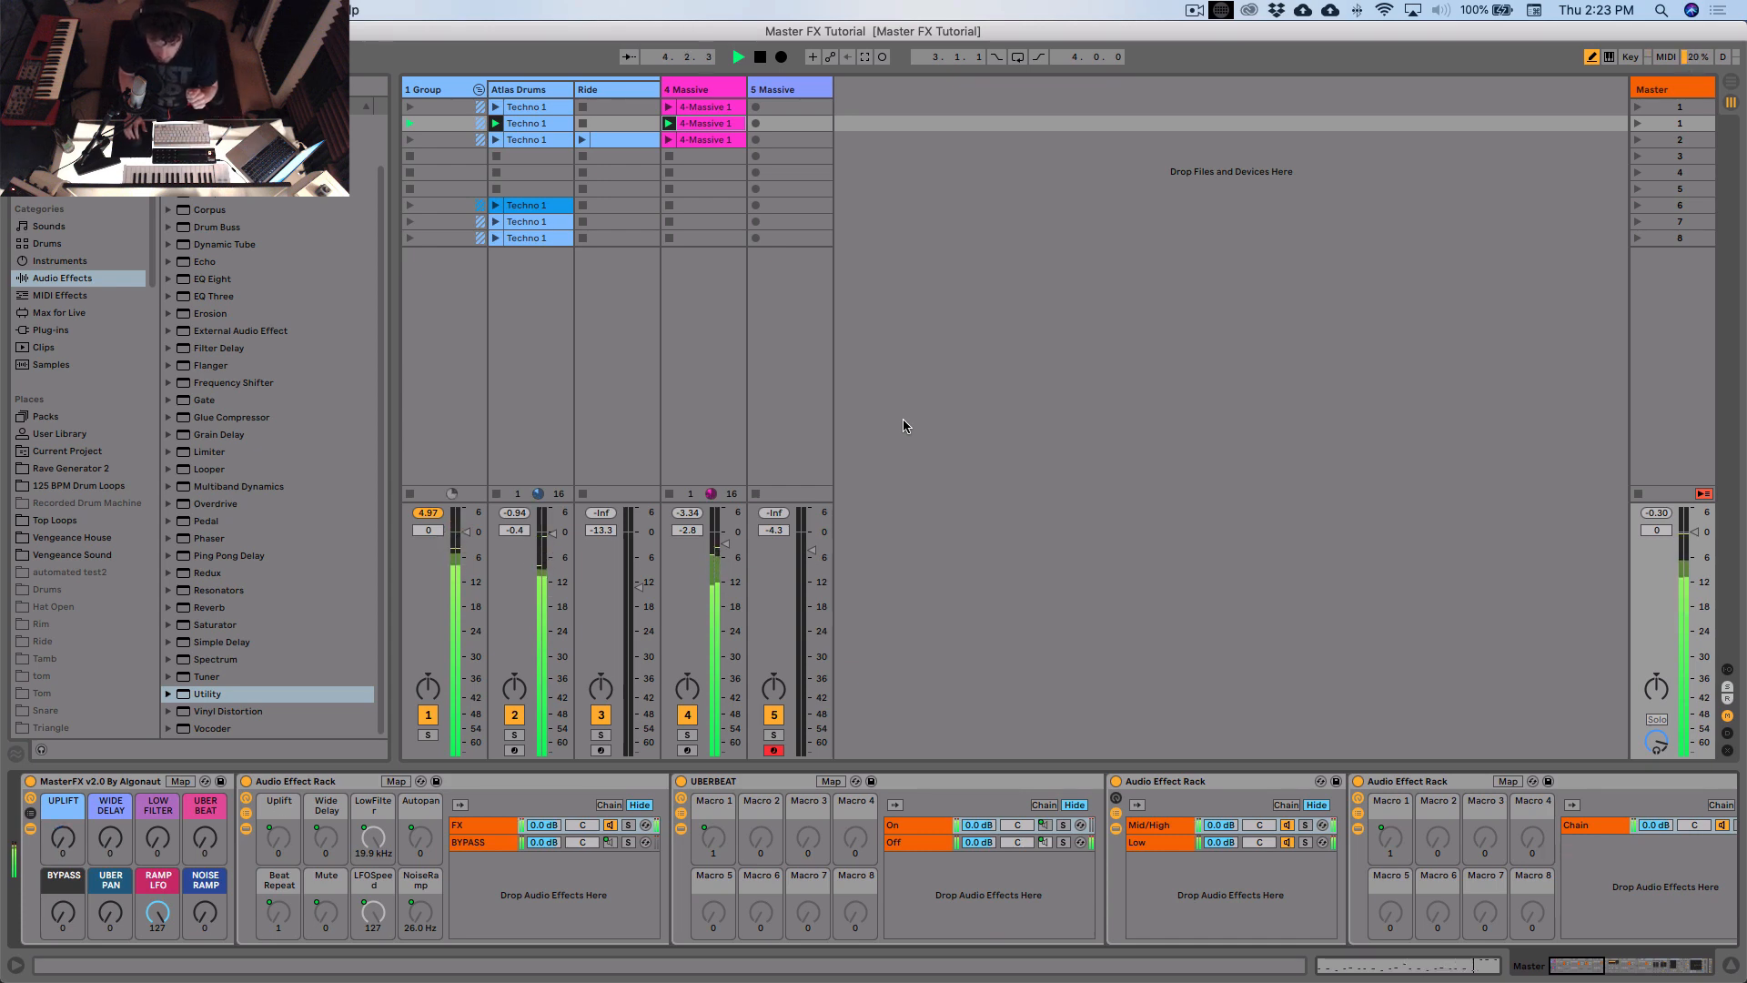
{"action": "key", "text": "space"}
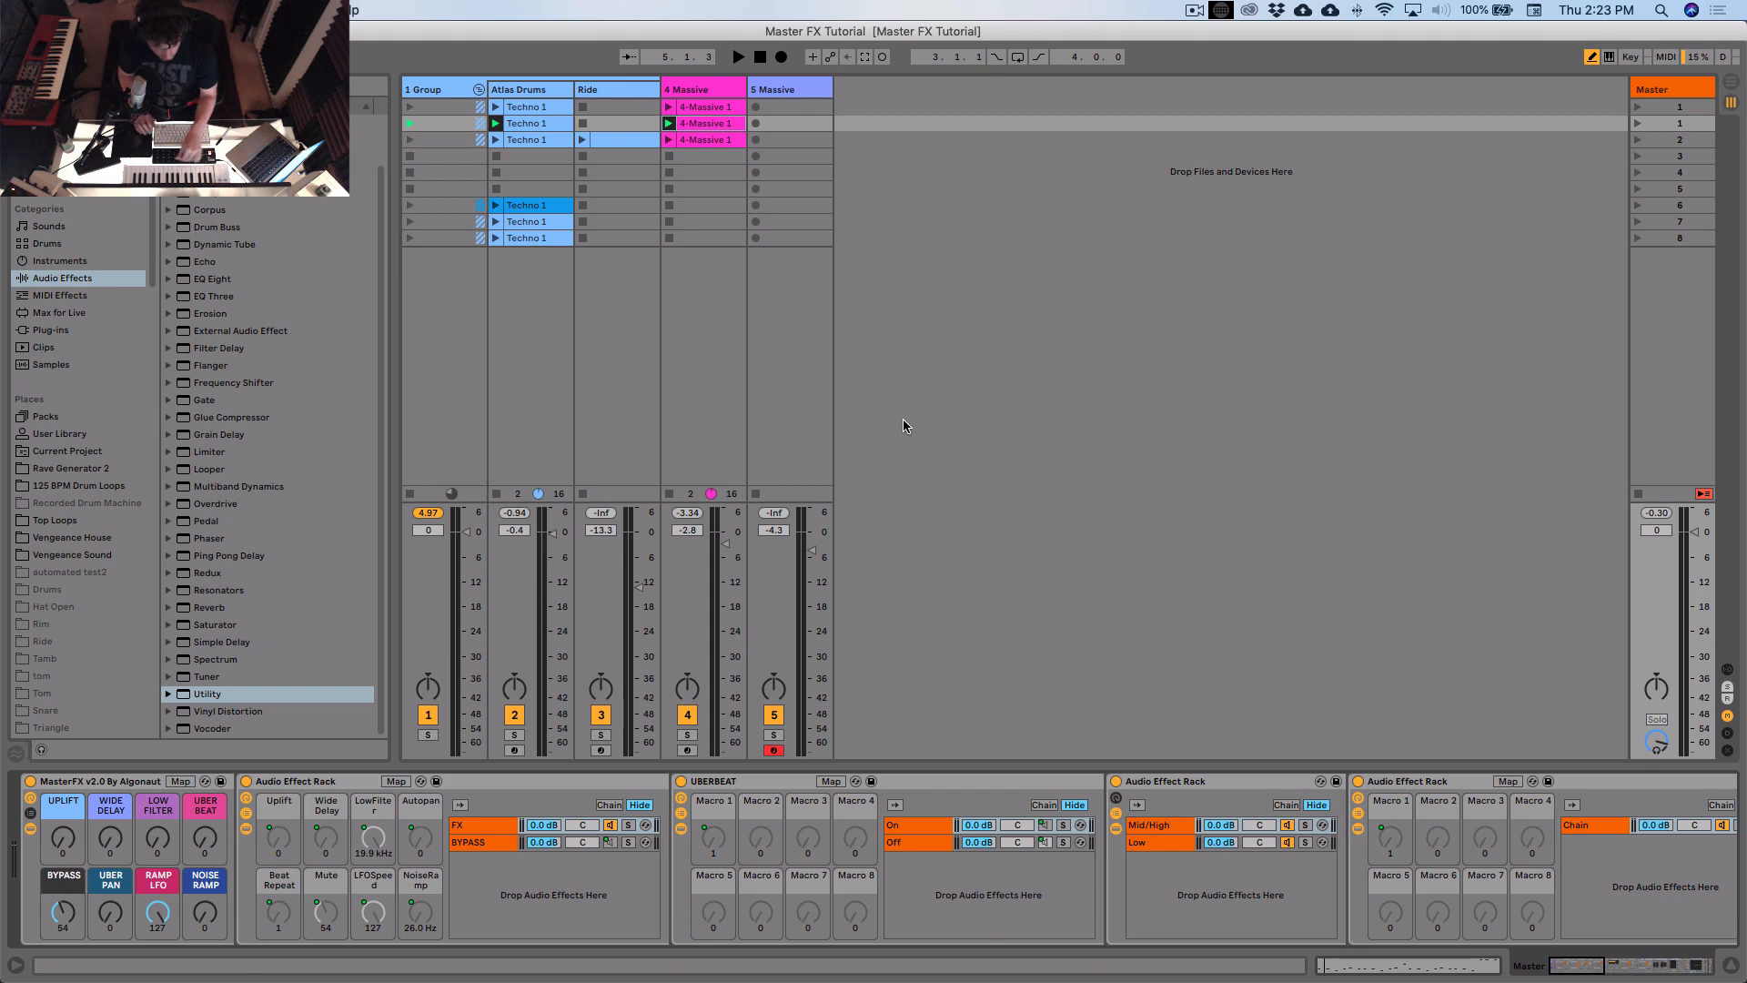
{"action": "key", "text": "space"}
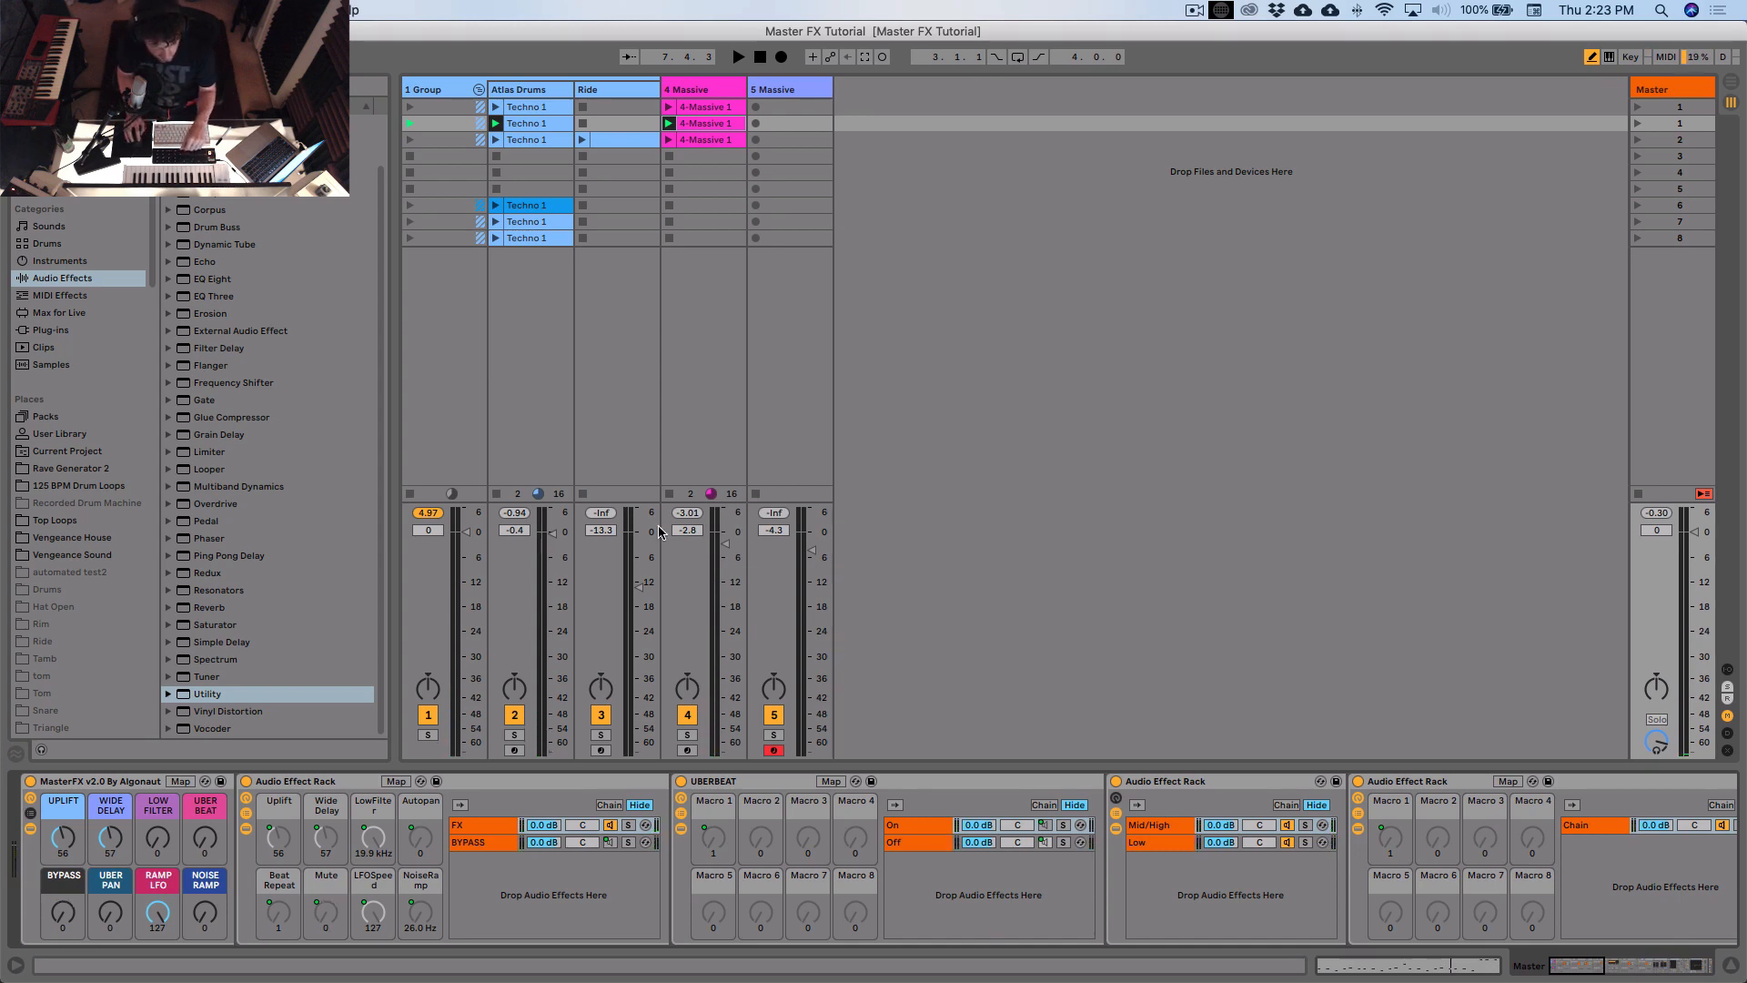
Step: Fold the MasterFX v2.0 rack and examine its placement relative to the Limiter on the Master track
{"action": "left_click", "coordinate": [30, 830]}
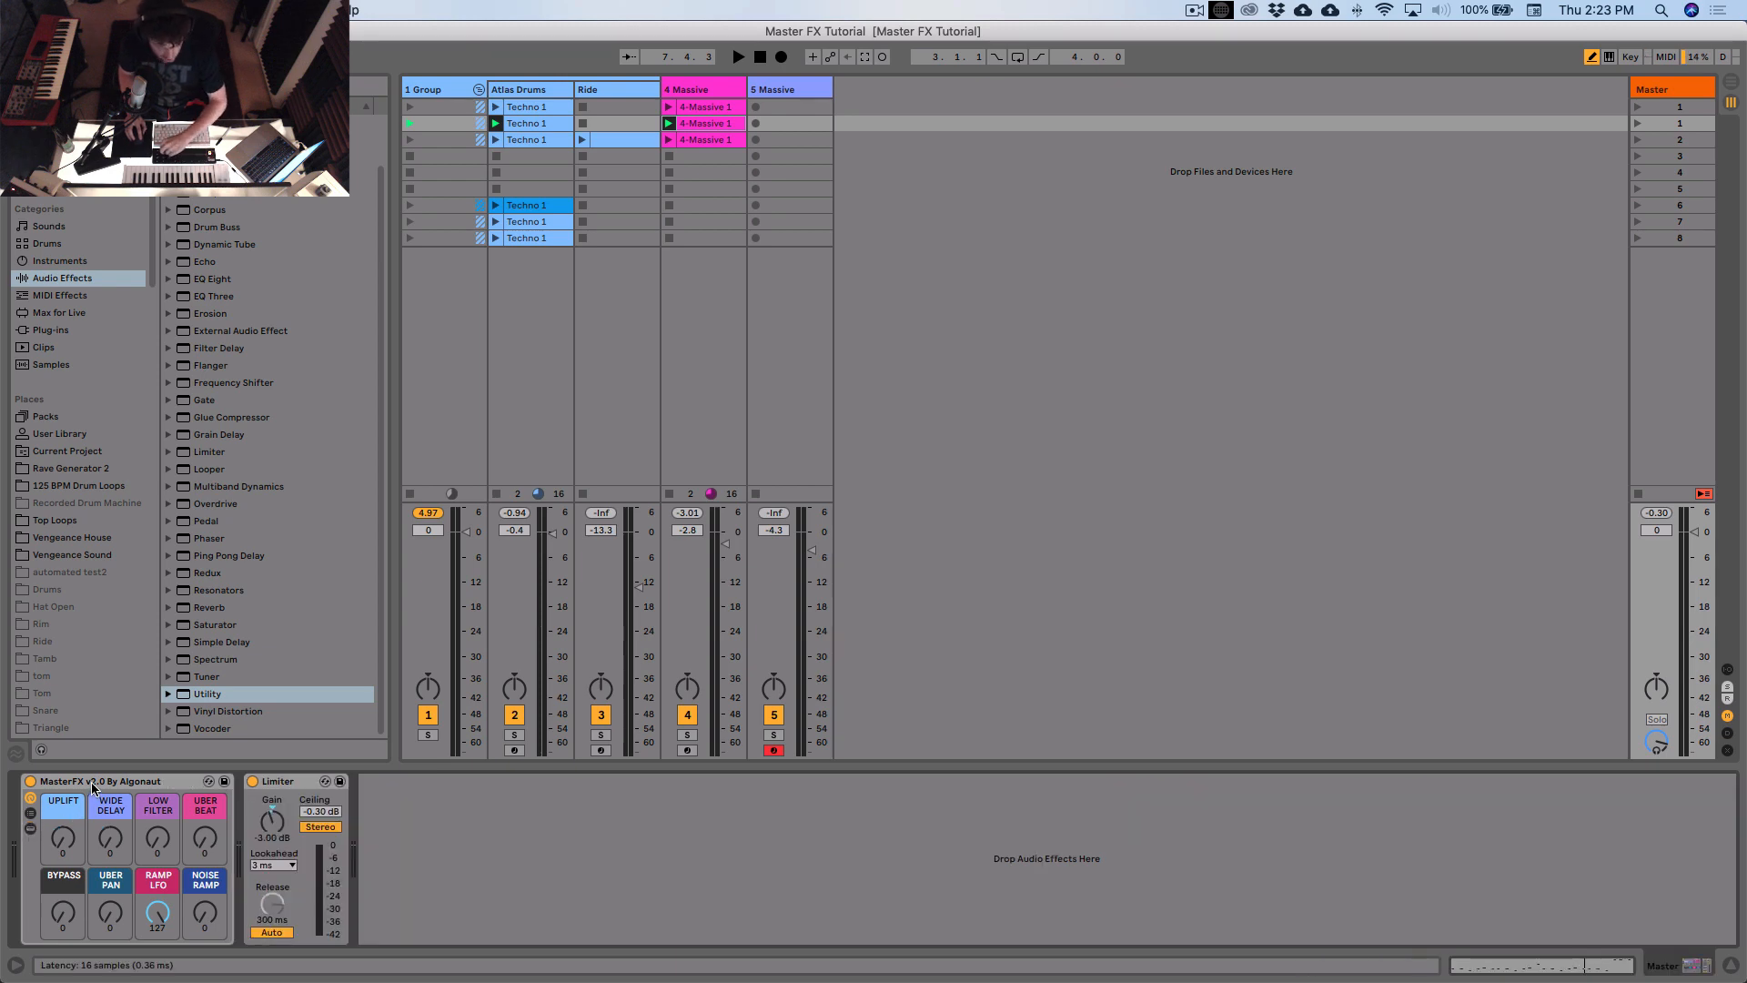
{"action": "left_click", "coordinate": [131, 785]}
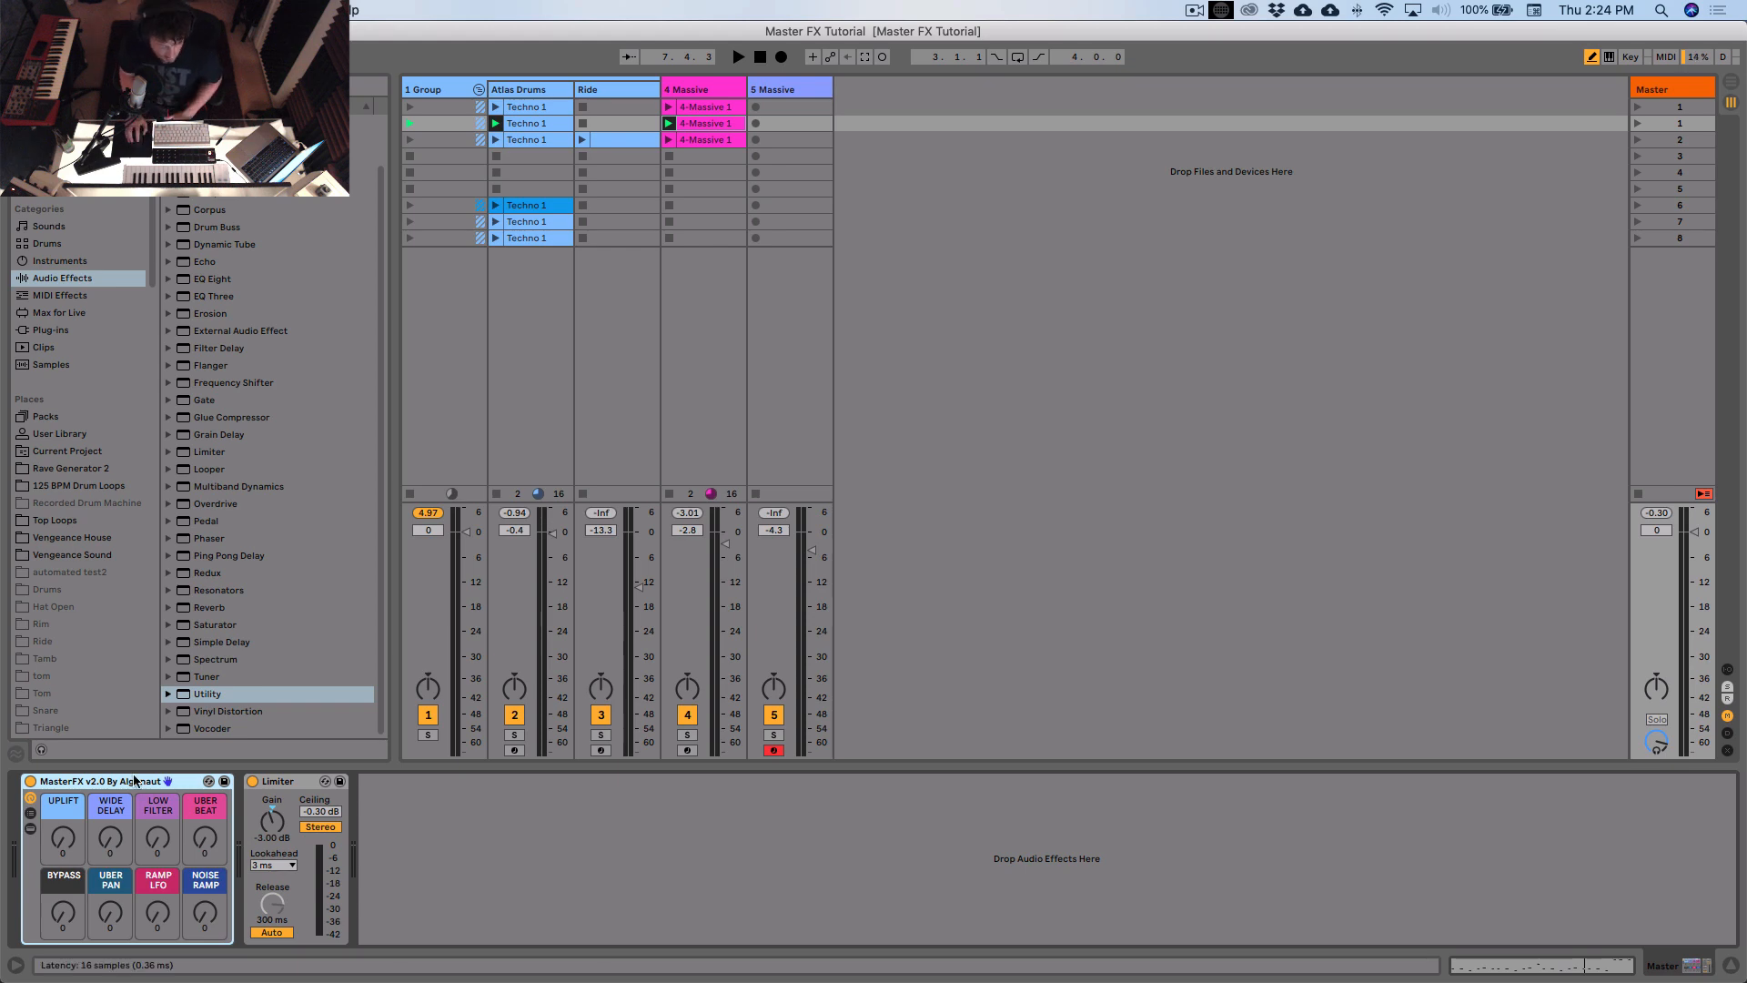
{"action": "left_click_drag", "start_coordinate": [134, 780], "coordinate": [424, 817]}
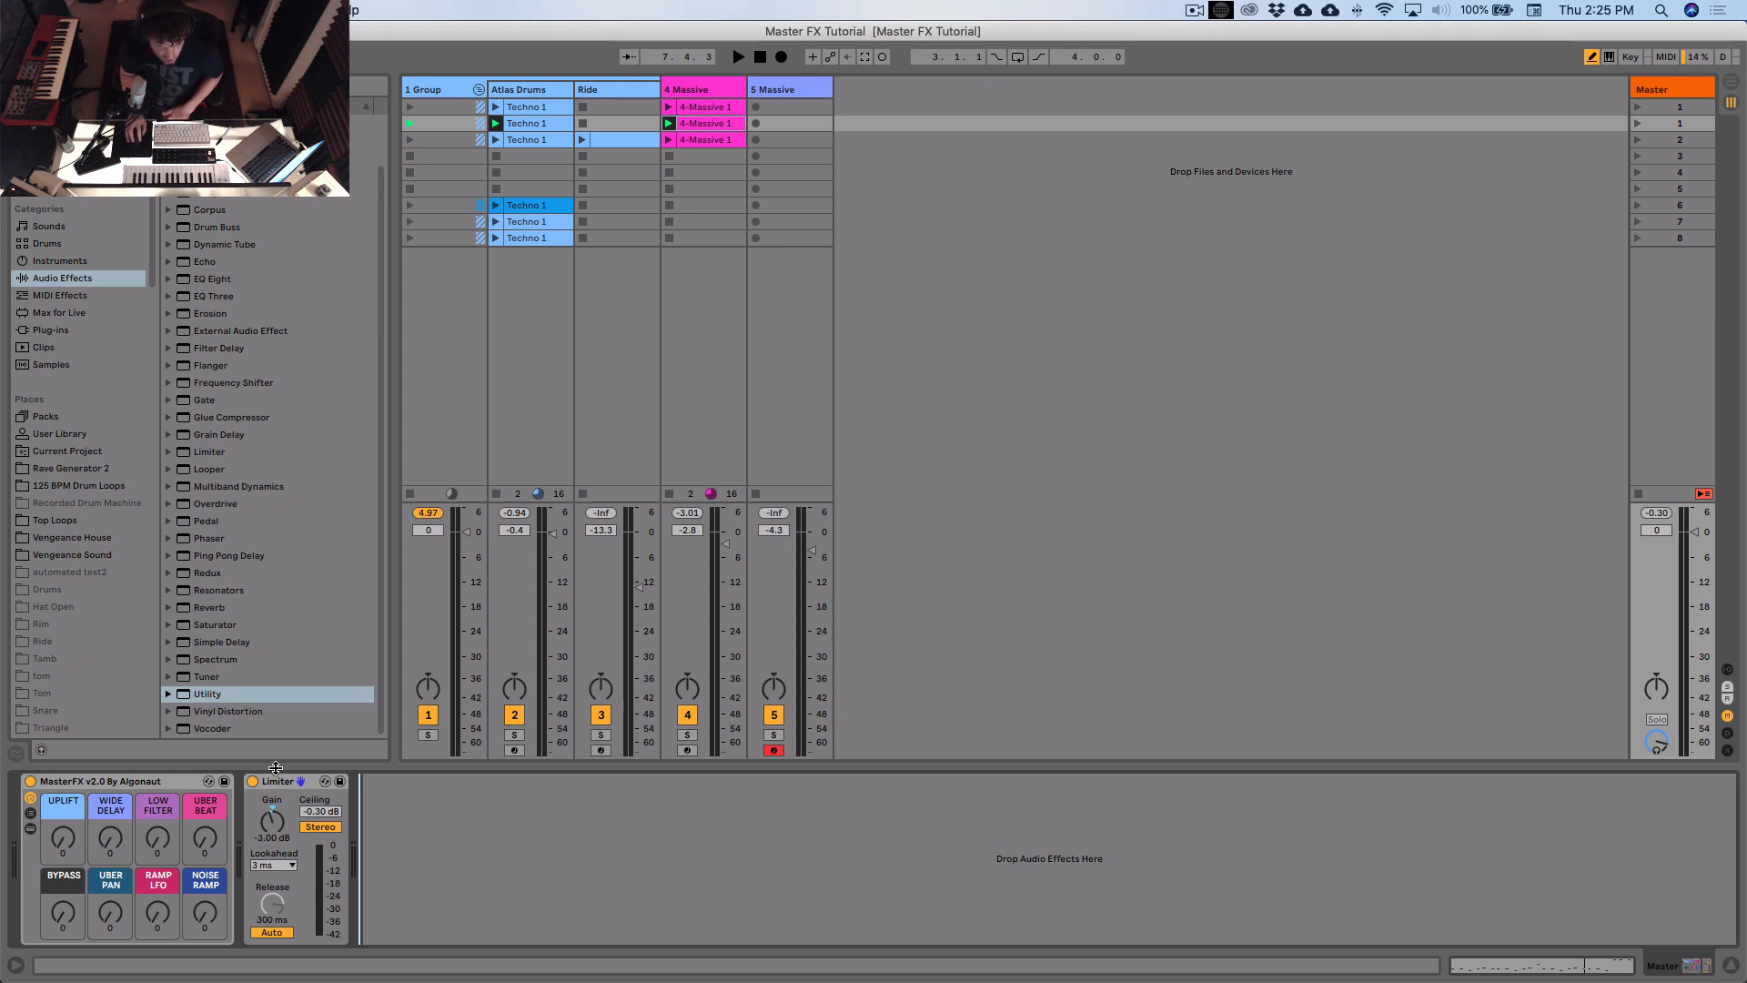
{"action": "left_click", "coordinate": [170, 784]}
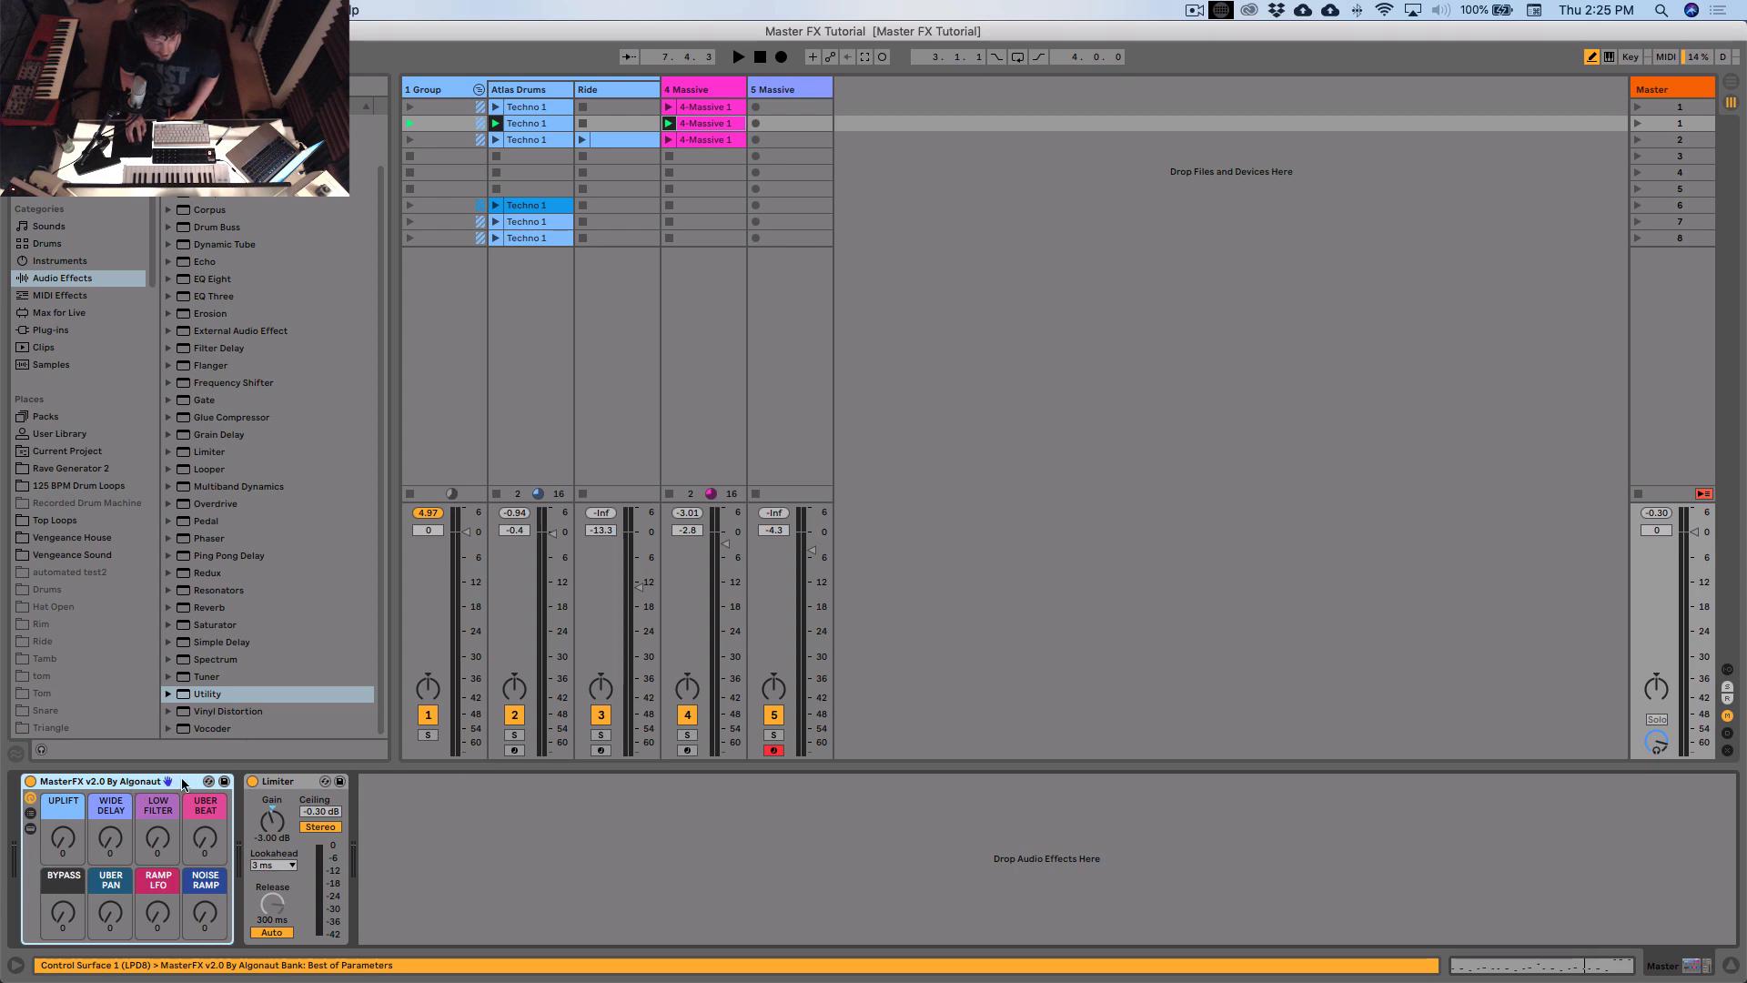